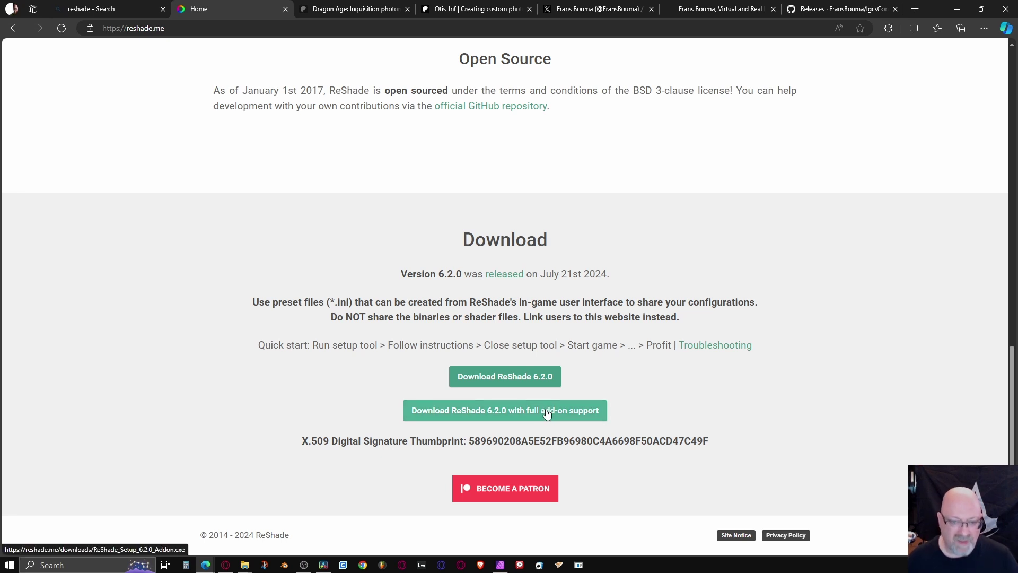
Step: Switch to File Explorer, run ReShade_Setup_6.2.0_Addon.exe from the ReShade folder in PhotomodeStuff, and accept the singleplayer warning
click(244, 564)
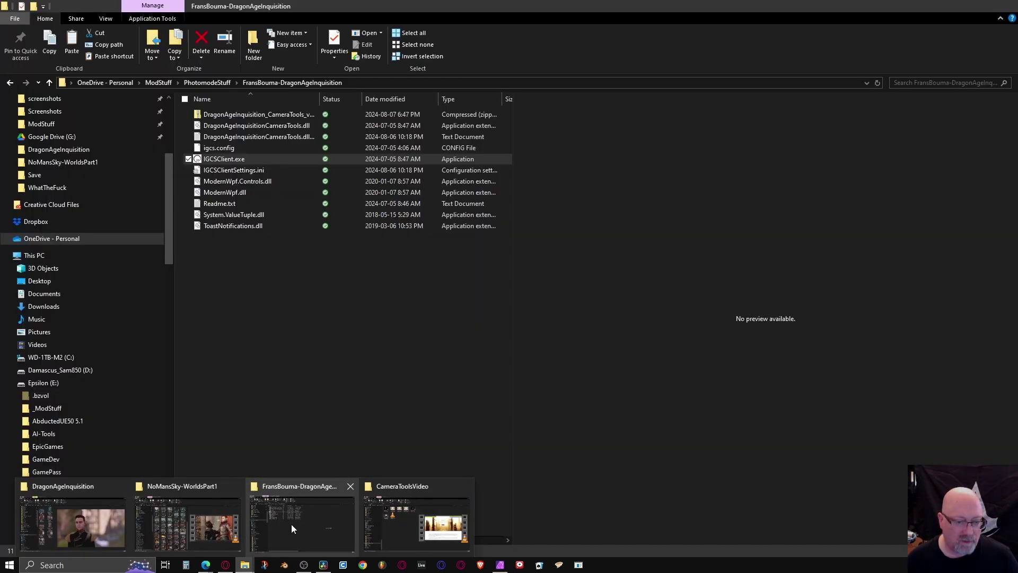
click(292, 524)
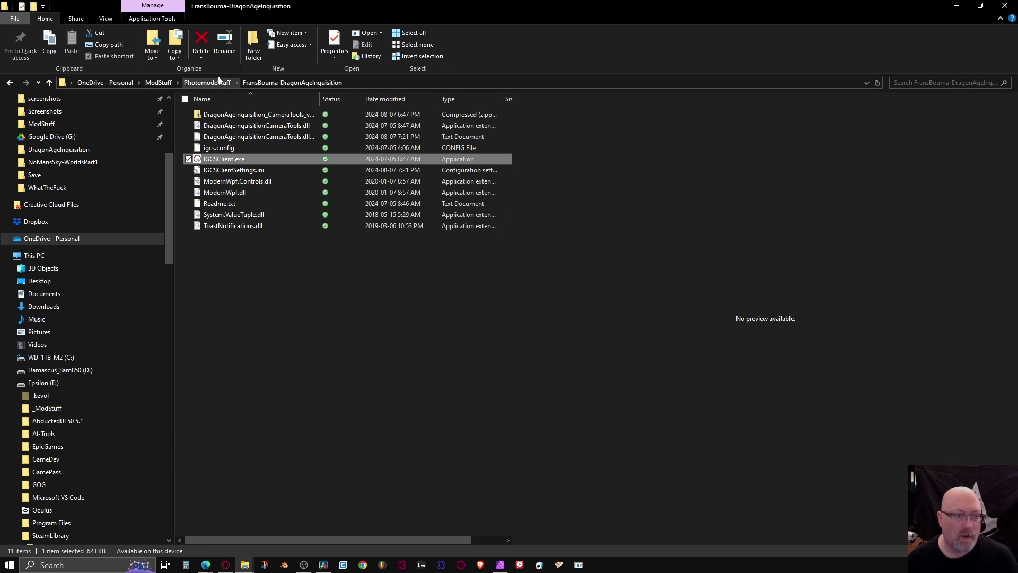
click(218, 78)
click(214, 215)
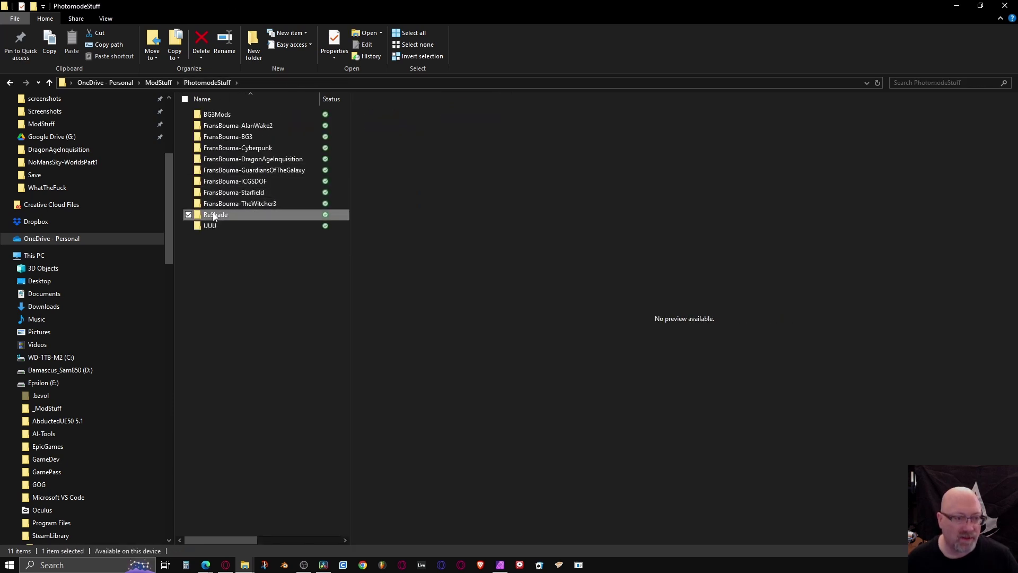
double_click(214, 214)
double_click(221, 125)
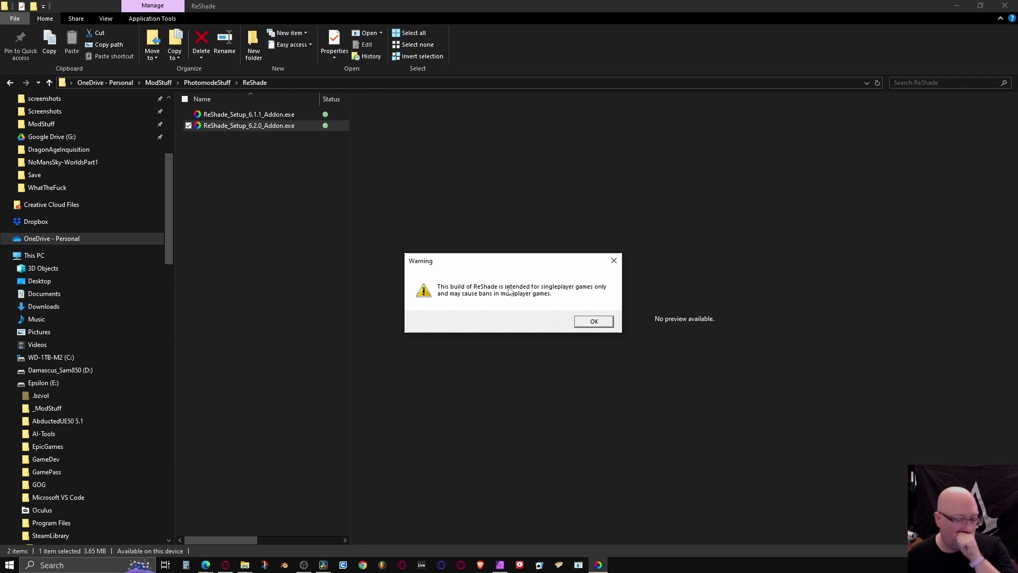
click(594, 322)
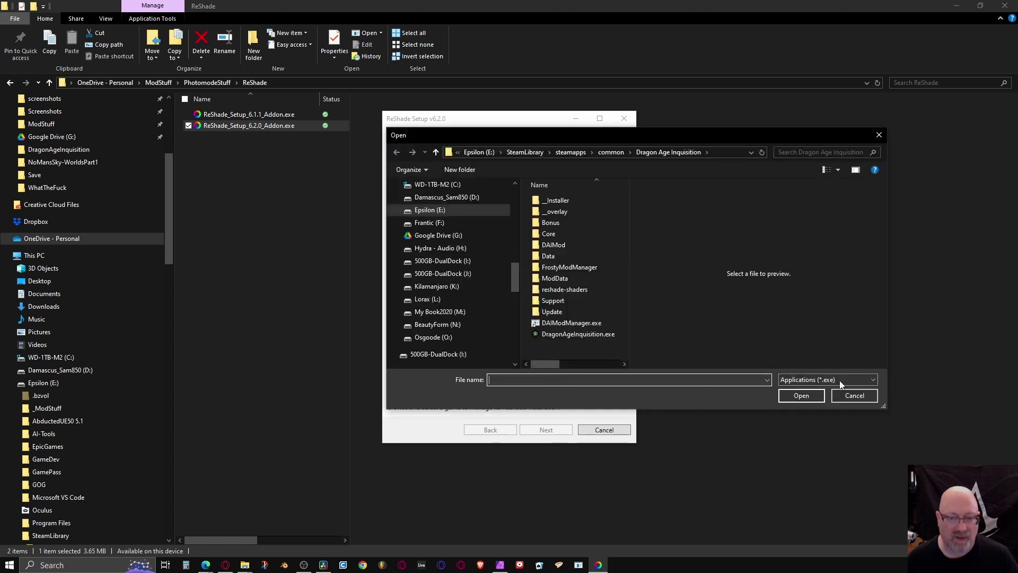
Step: Cancel browsing for an executable and choose Dragon Age: Inquisition from the setup's game list as the target game
click(847, 392)
scroll(494, 296, up, 5)
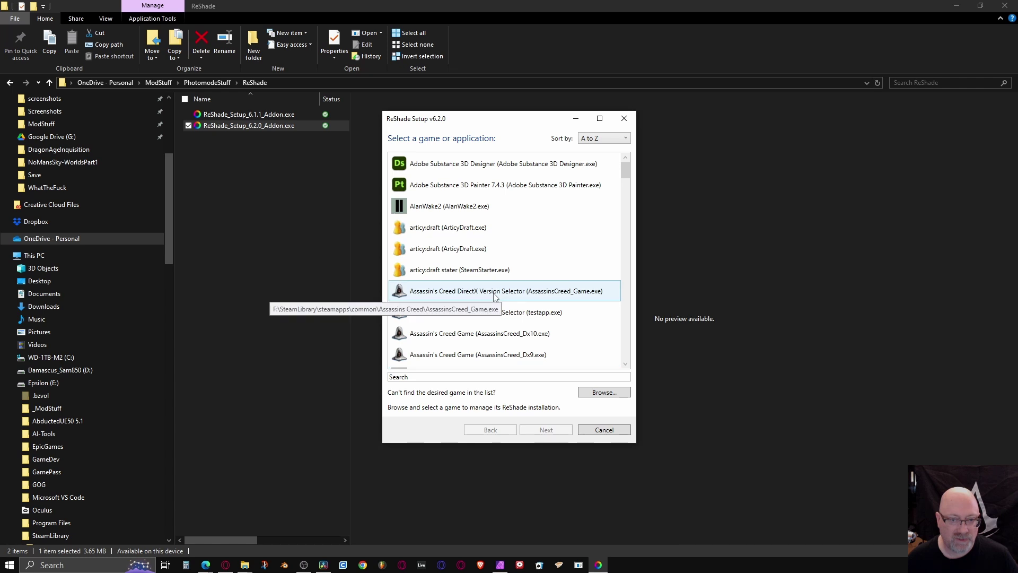
click(472, 355)
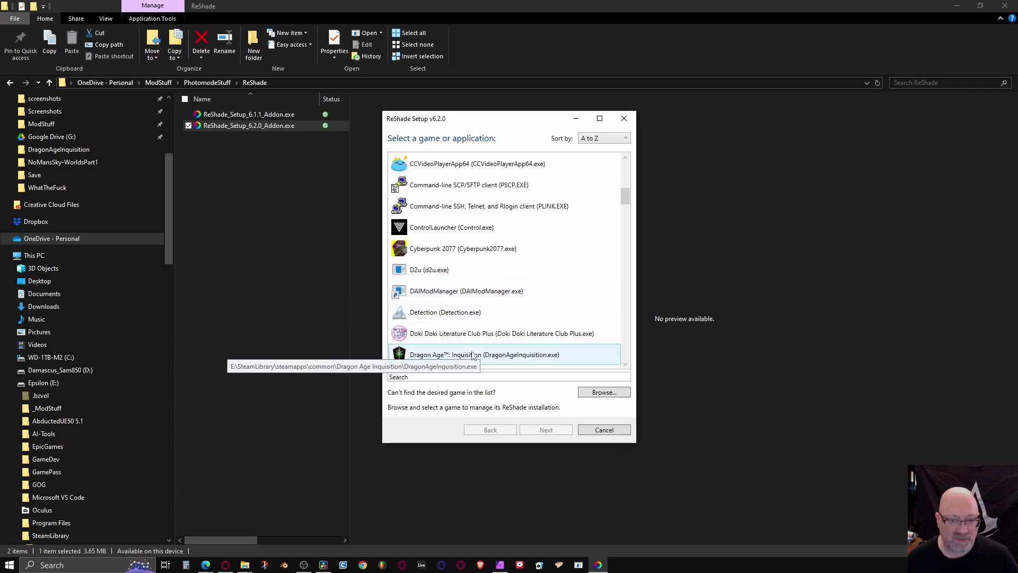
click(556, 432)
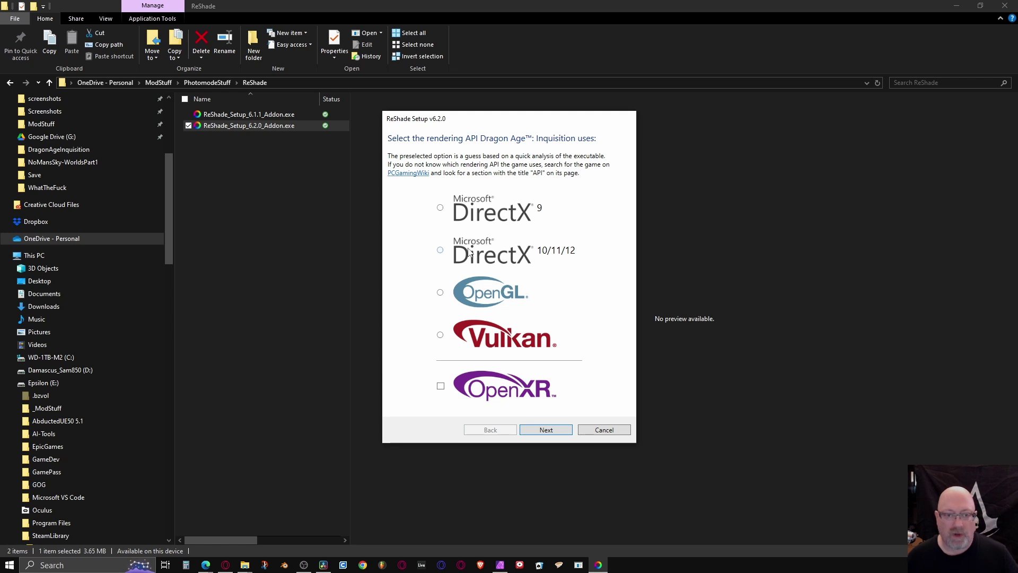
Step: Set the rendering API to DirectX 10/11/12 and proceed with updating ReShade and effects
click(468, 253)
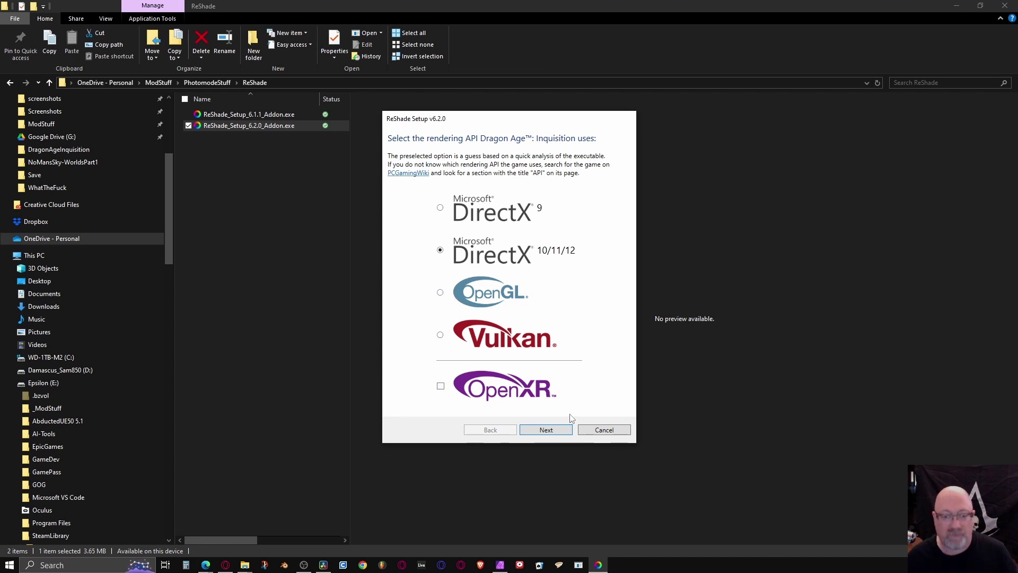
click(558, 430)
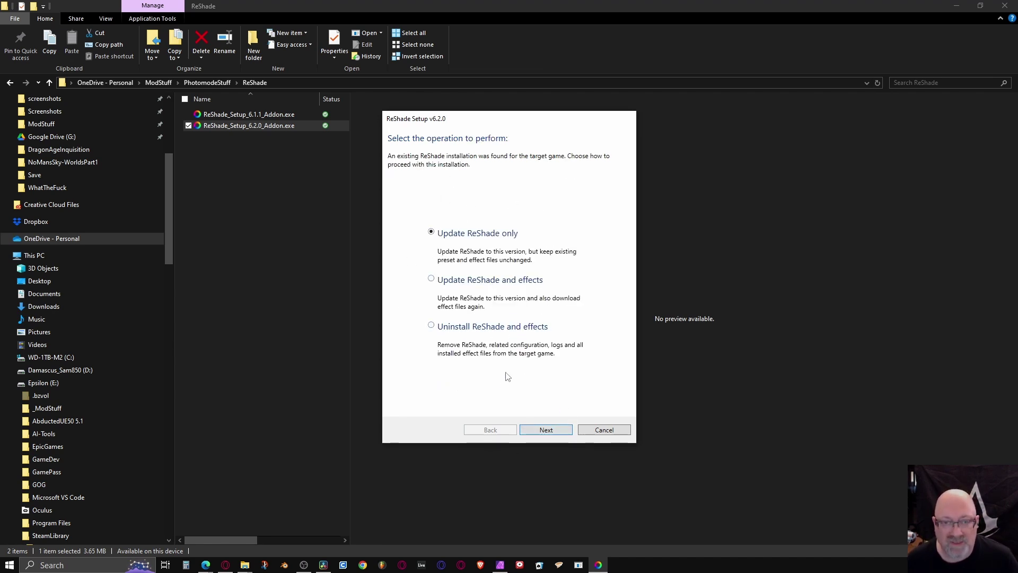
click(554, 434)
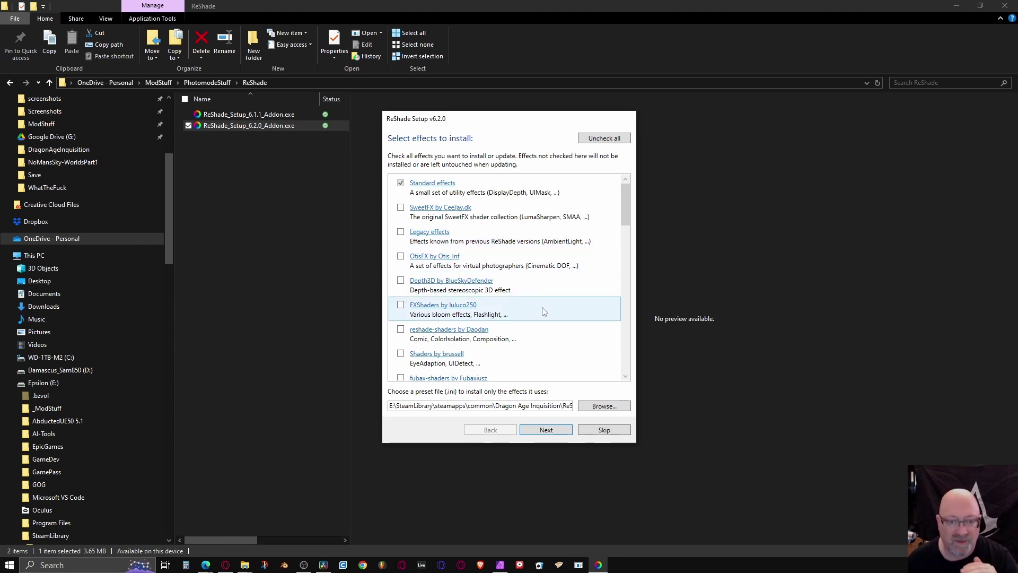
Step: Look through the available effect packages and select the complete OtisFX package for installation
scroll(543, 312, down, 10)
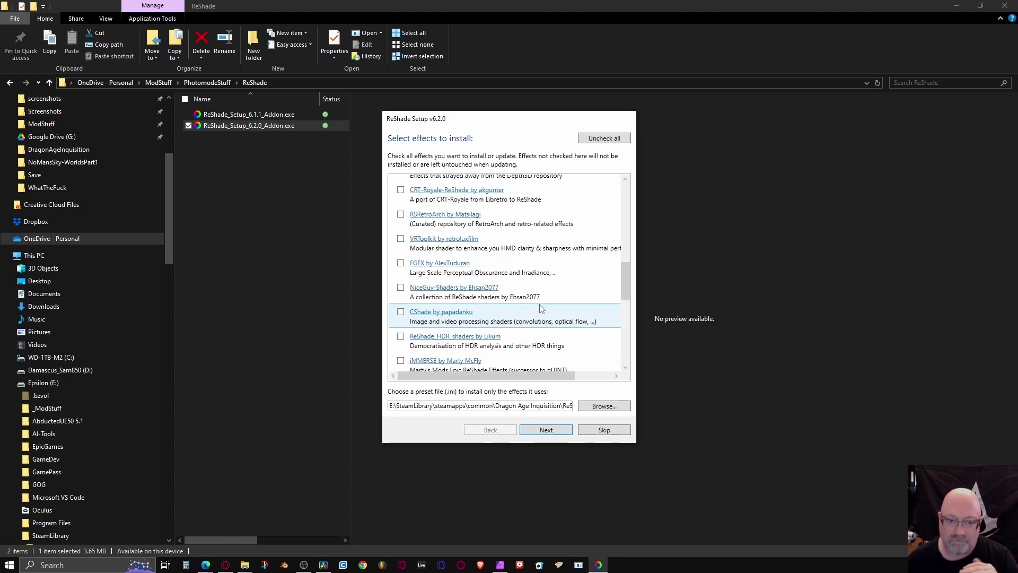
scroll(541, 308, down, 10)
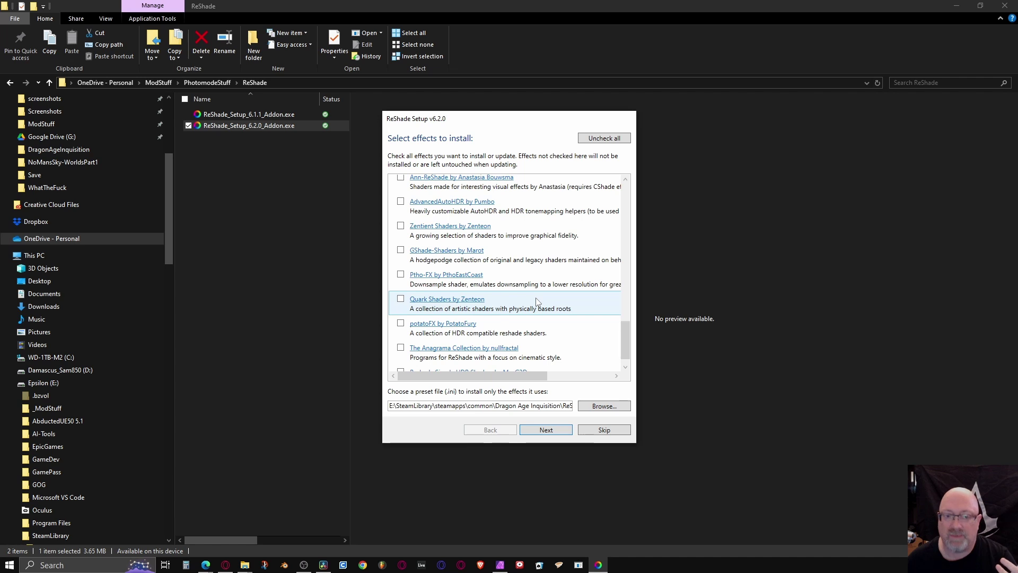
scroll(537, 301, down, 1)
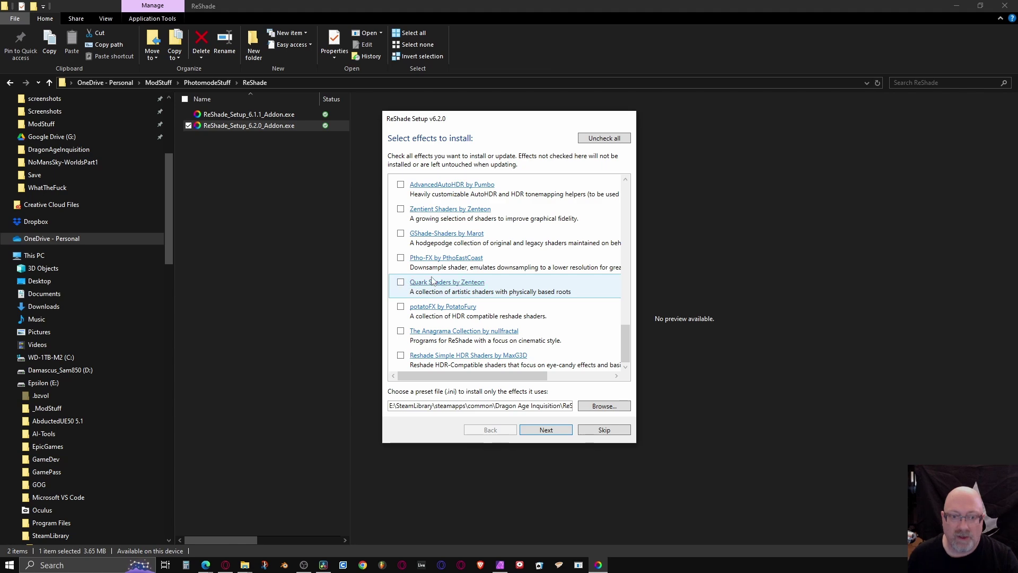
scroll(504, 302, up, 7)
scroll(503, 304, up, 5)
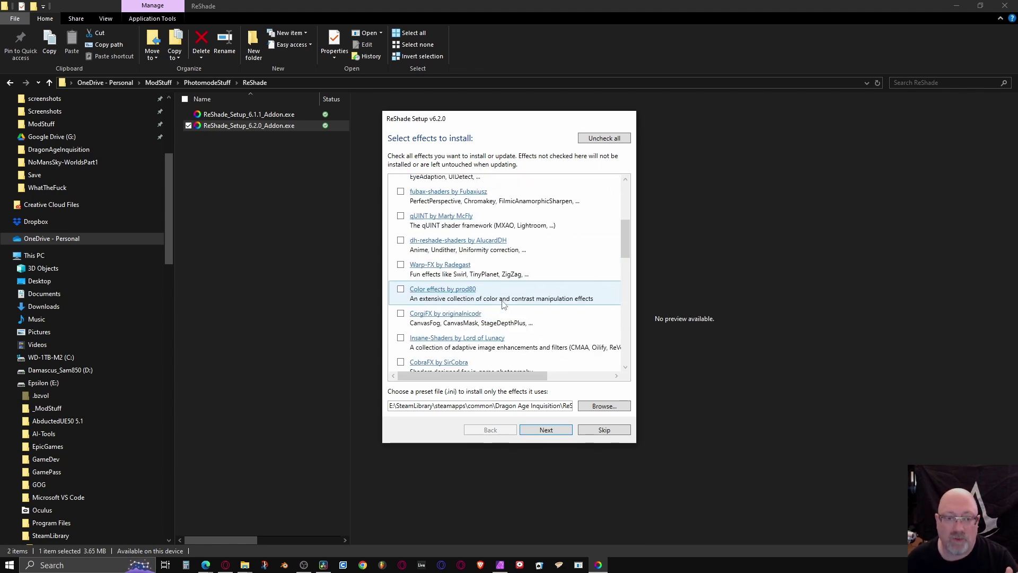
scroll(503, 303, up, 5)
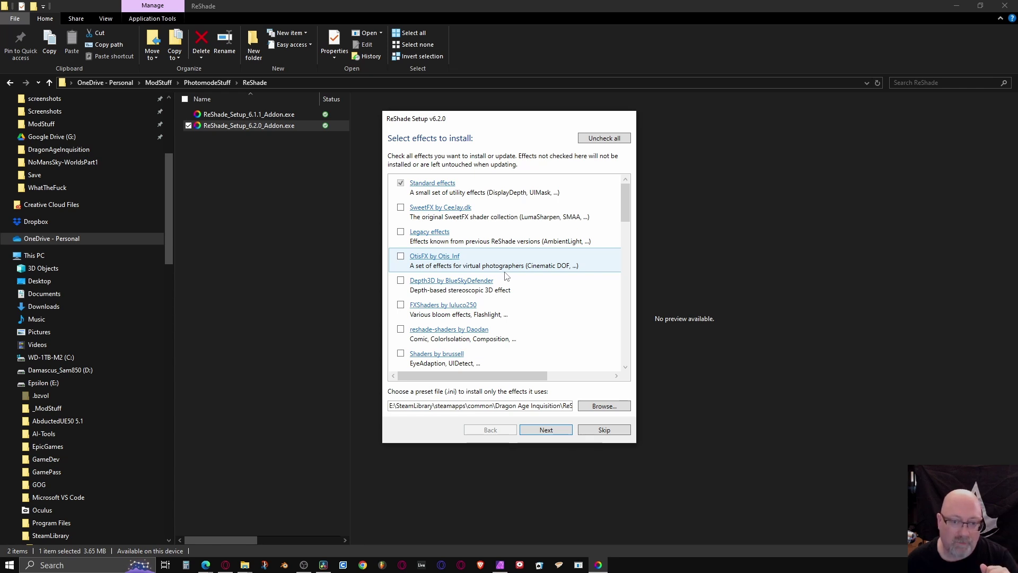
click(402, 257)
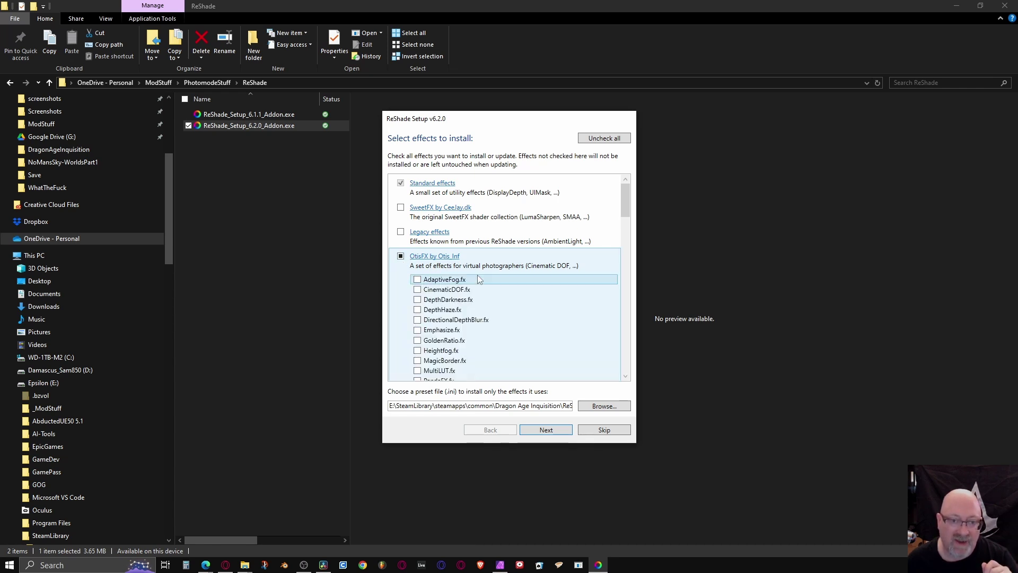
click(402, 257)
click(402, 257)
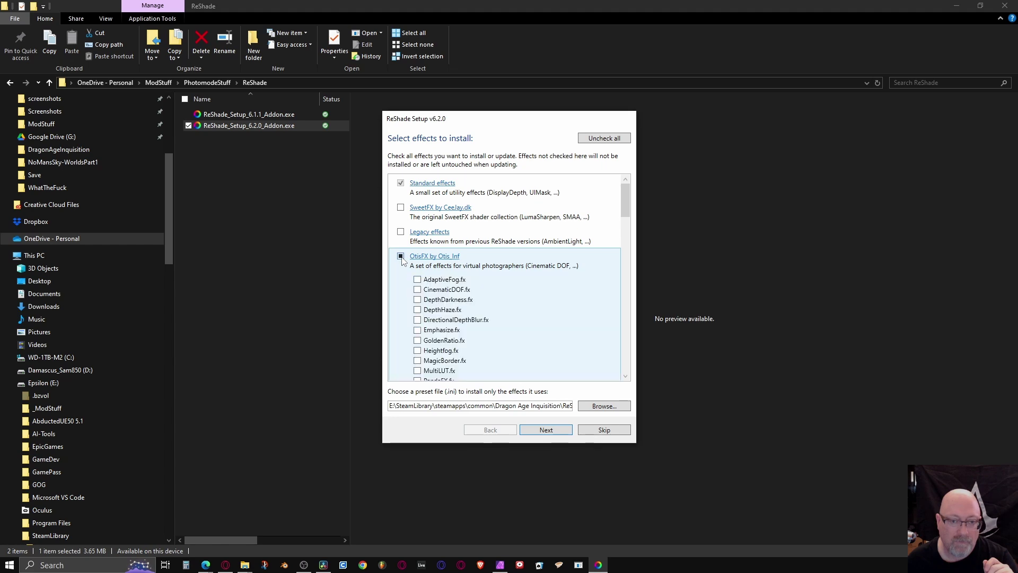
click(401, 257)
Step: Check the remaining effect packages without adding more and continue to the add-on selection
scroll(571, 305, down, 1)
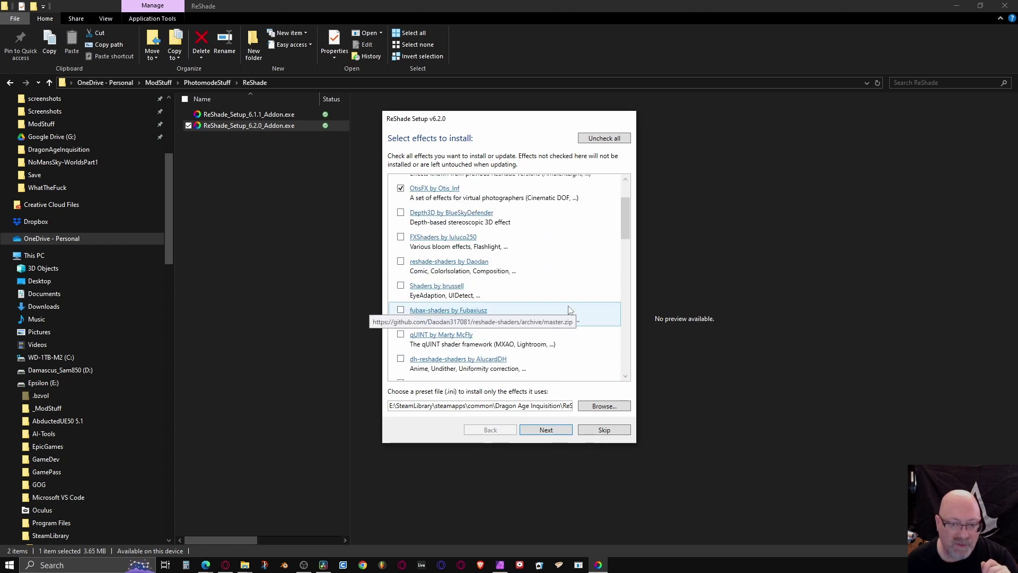
scroll(569, 309, down, 4)
scroll(569, 310, down, 4)
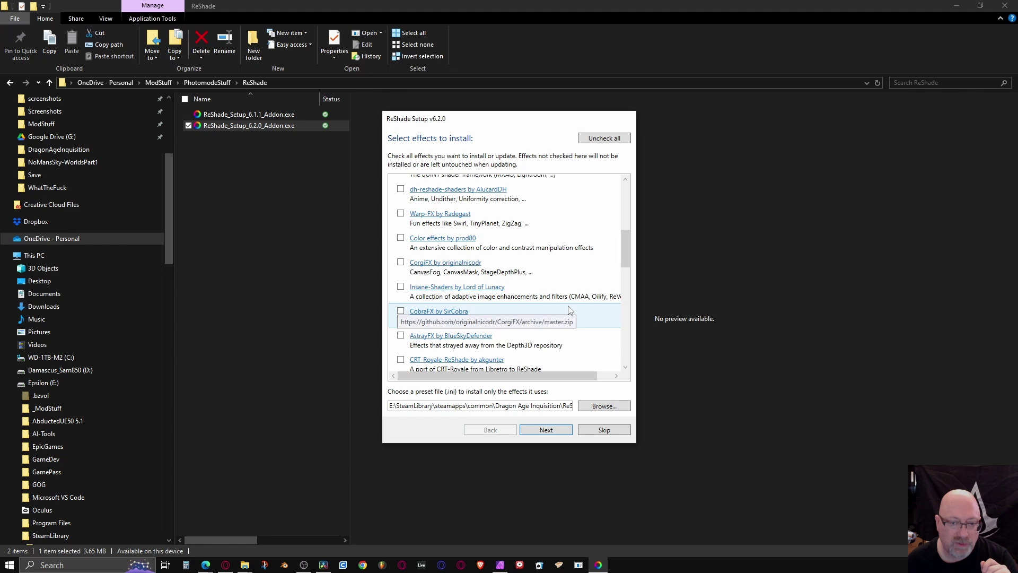
scroll(569, 309, down, 6)
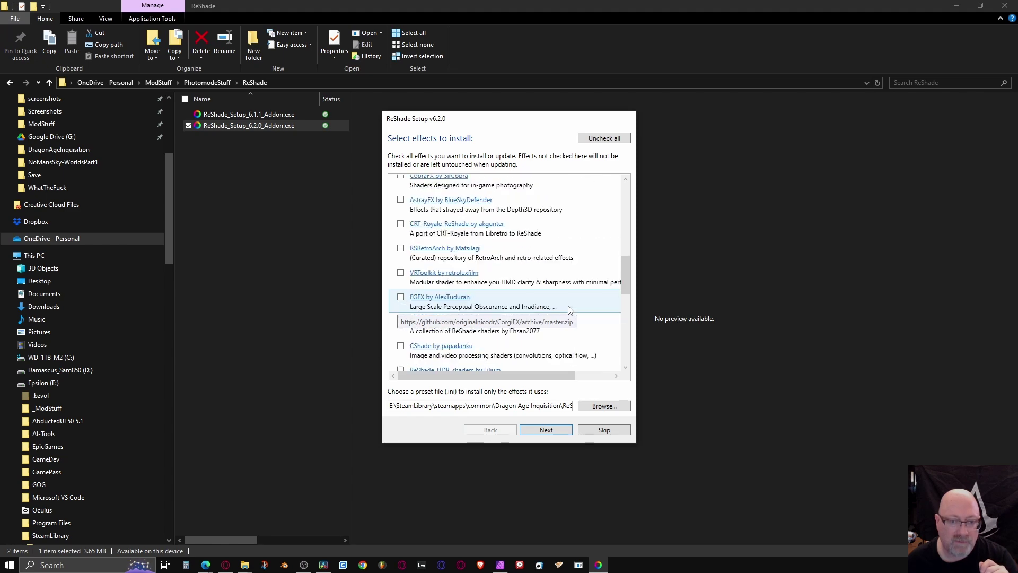
scroll(569, 309, down, 6)
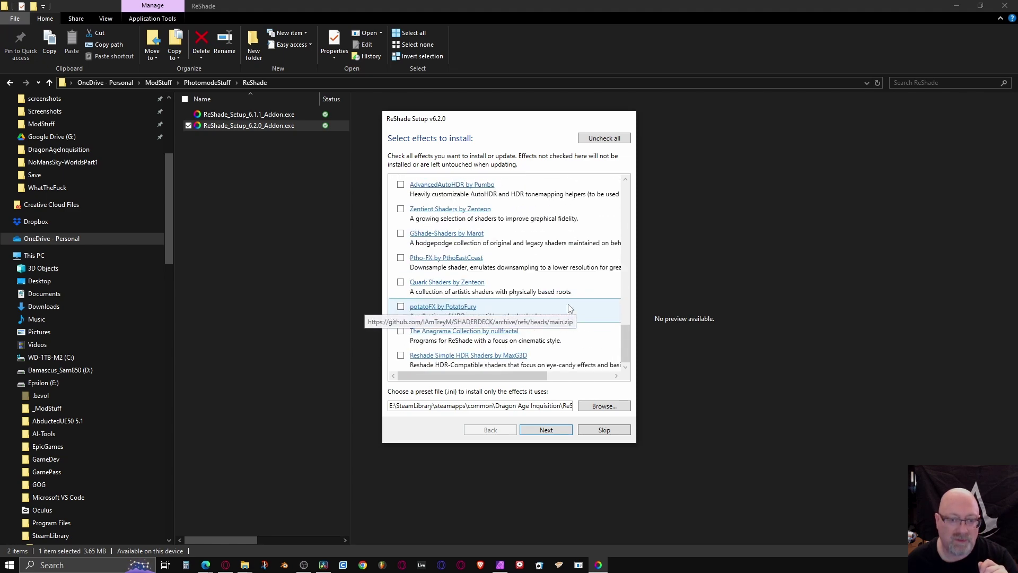
click(549, 430)
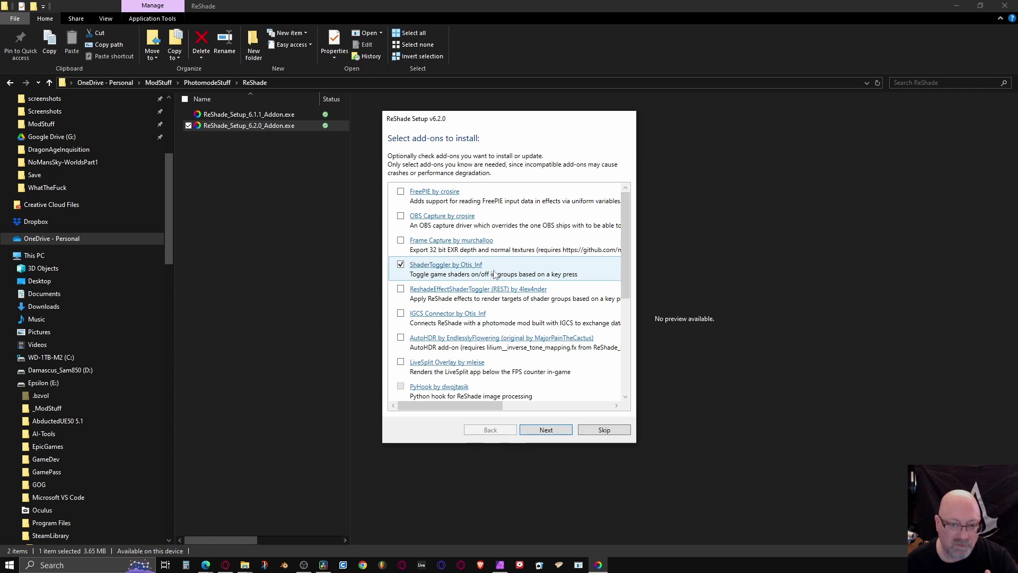
Step: Include the ShaderToggler and IGCS Connector add-ons, install ReShade, and finish the setup
click(401, 313)
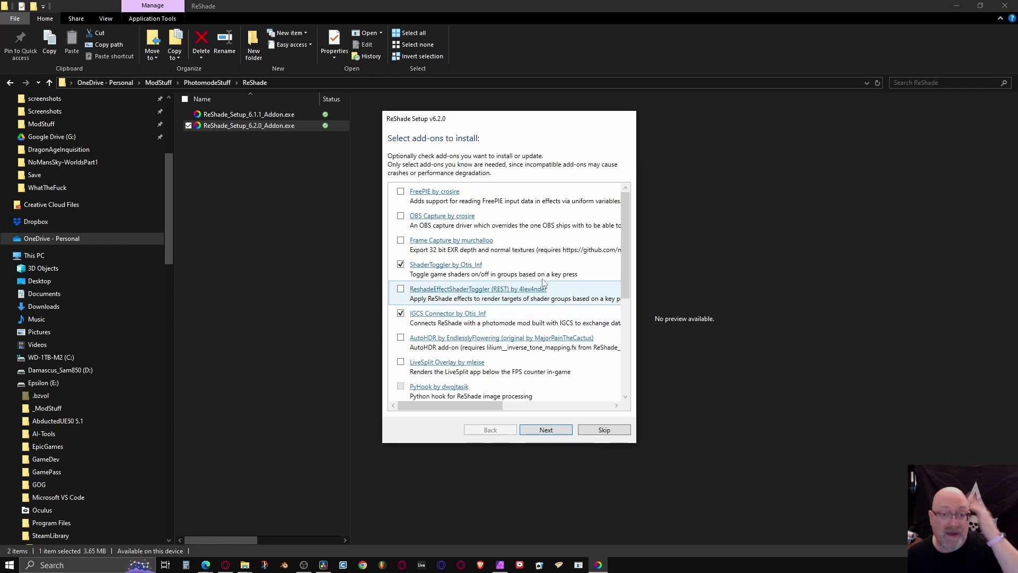
scroll(541, 278, down, 3)
scroll(544, 279, up, 3)
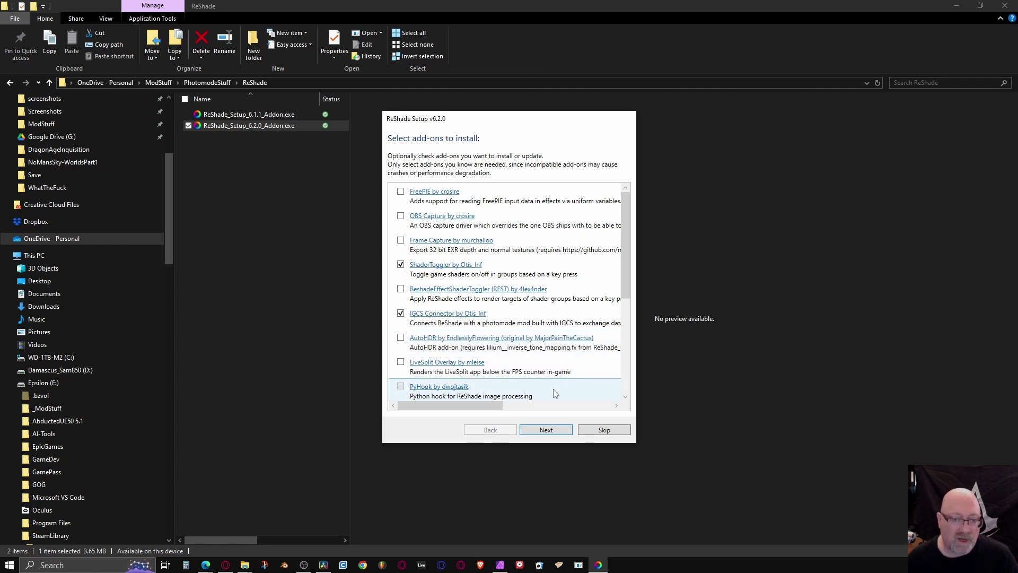
scroll(519, 366, down, 3)
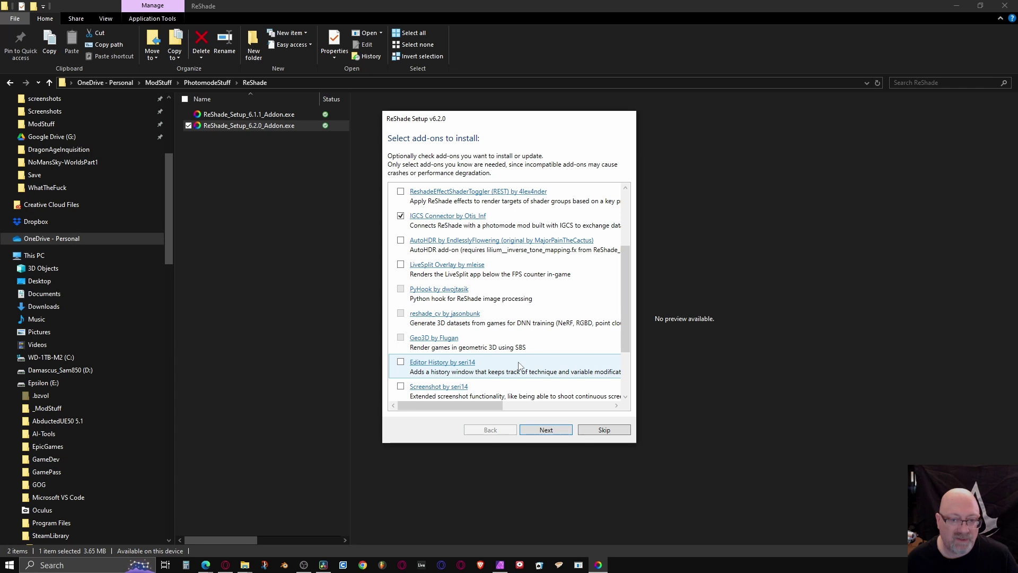
scroll(520, 366, down, 3)
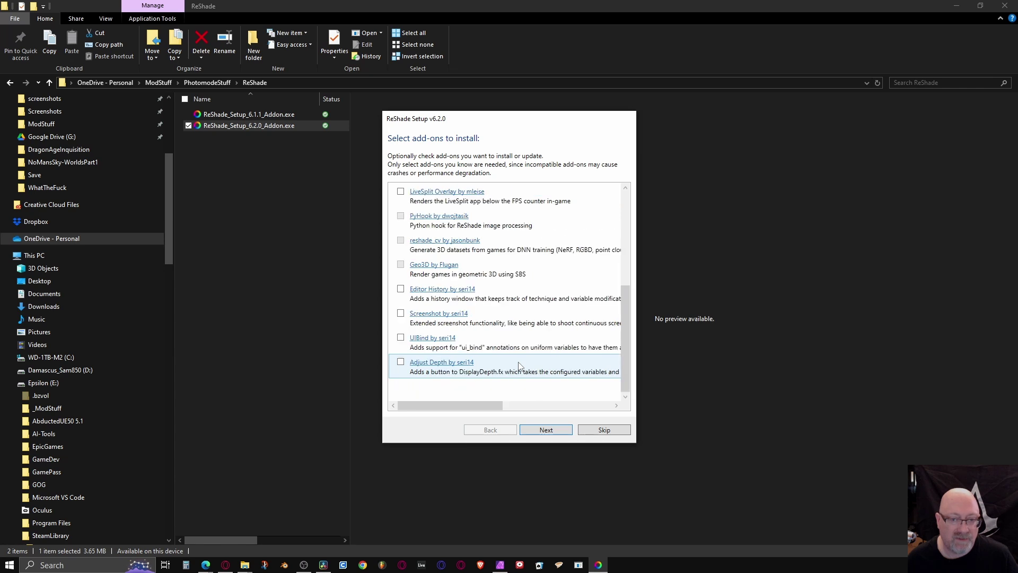
click(546, 431)
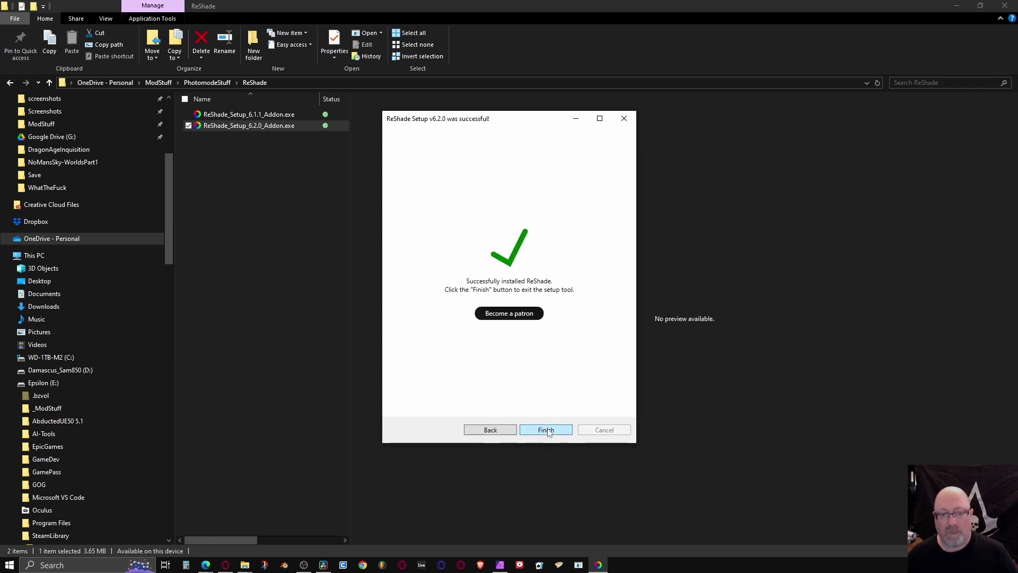
click(548, 430)
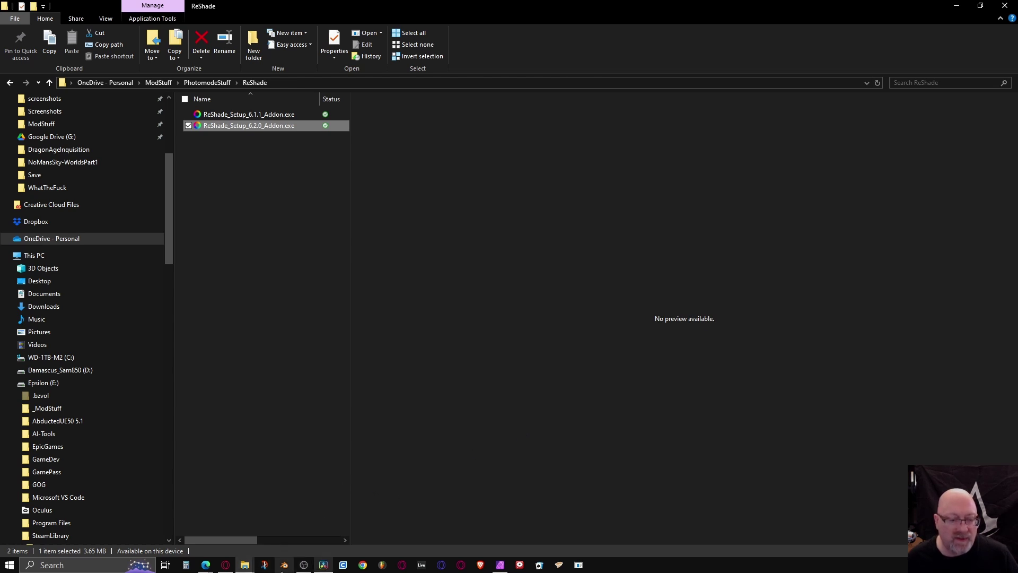
Step: Switch to Edge, open the Patreon post for the Dragon Age: Inquisition photomode tools, and find the DragonAgeInquisition_CameraTools_v100.zip attachment
click(207, 569)
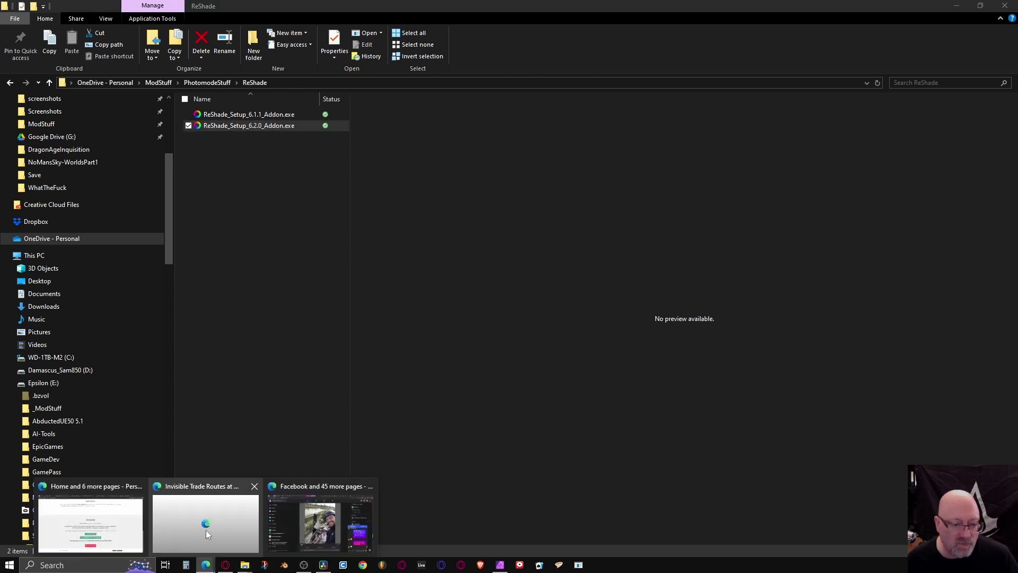
click(124, 533)
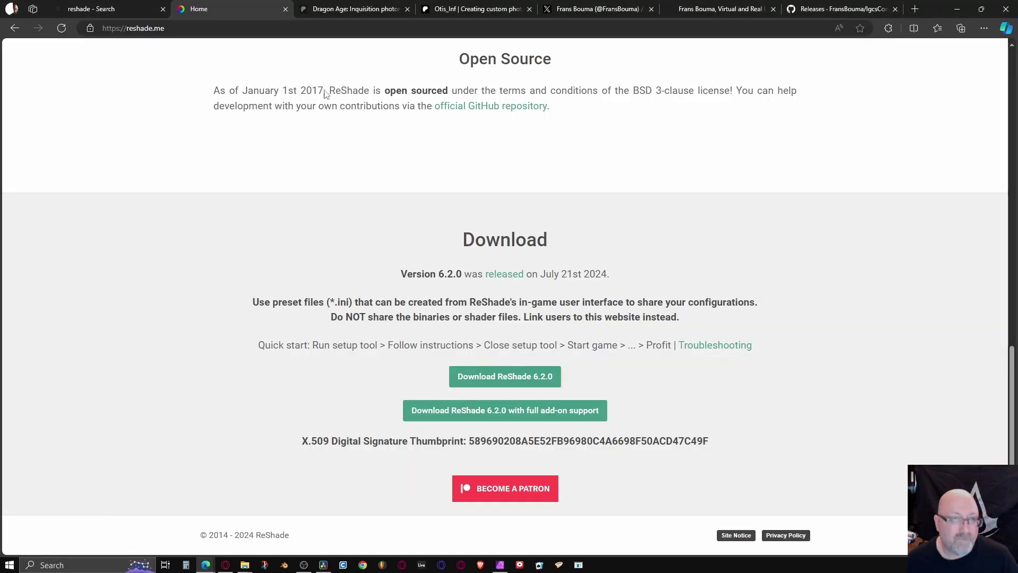
click(365, 9)
scroll(419, 355, down, 4)
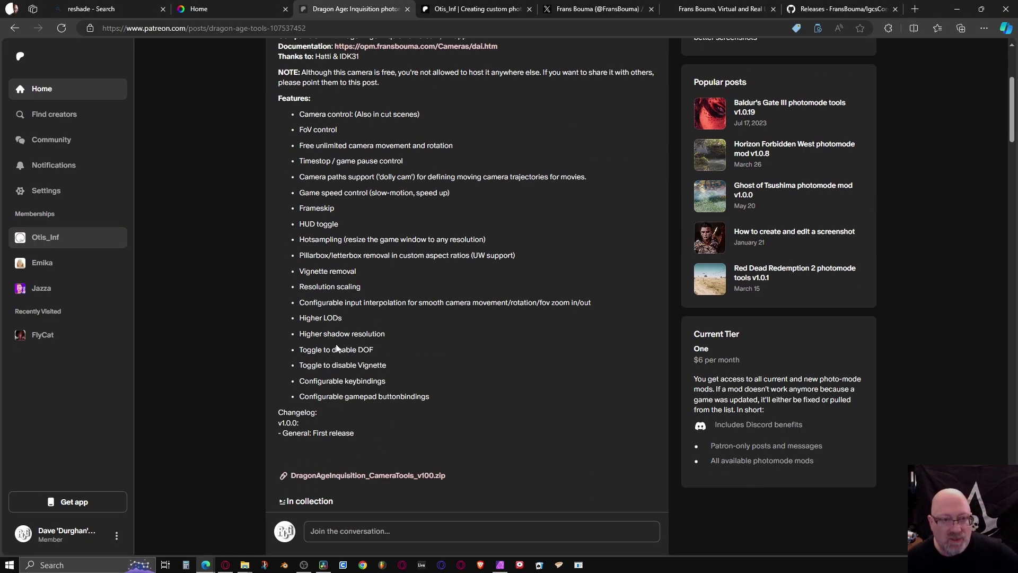
scroll(319, 287, up, 4)
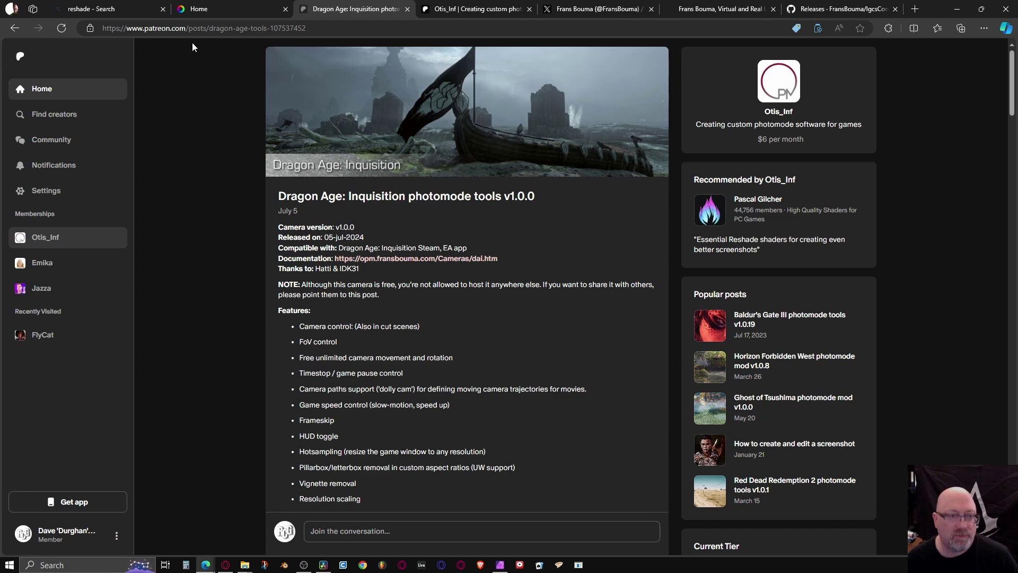
scroll(387, 335, down, 4)
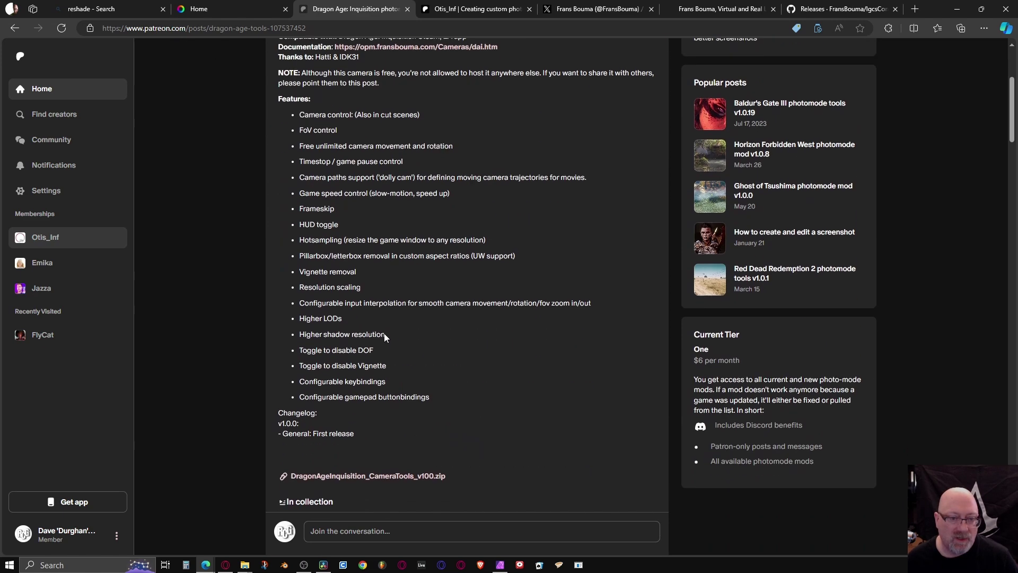
scroll(384, 332, down, 3)
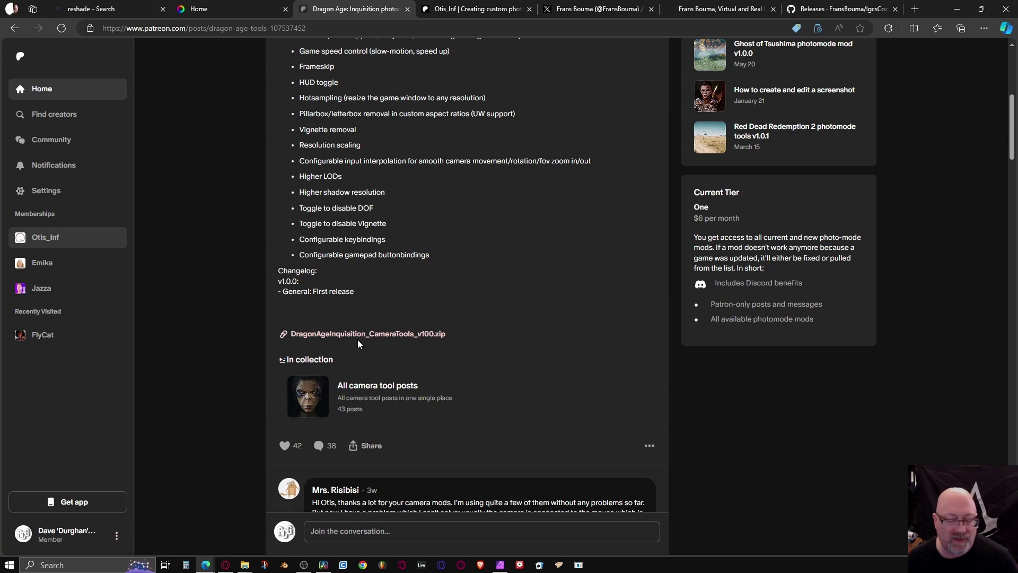
Step: Switch to File Explorer and open the Dragon Age Inquisition camera tools folder inside PhotomodeStuff to view its extracted files
click(245, 565)
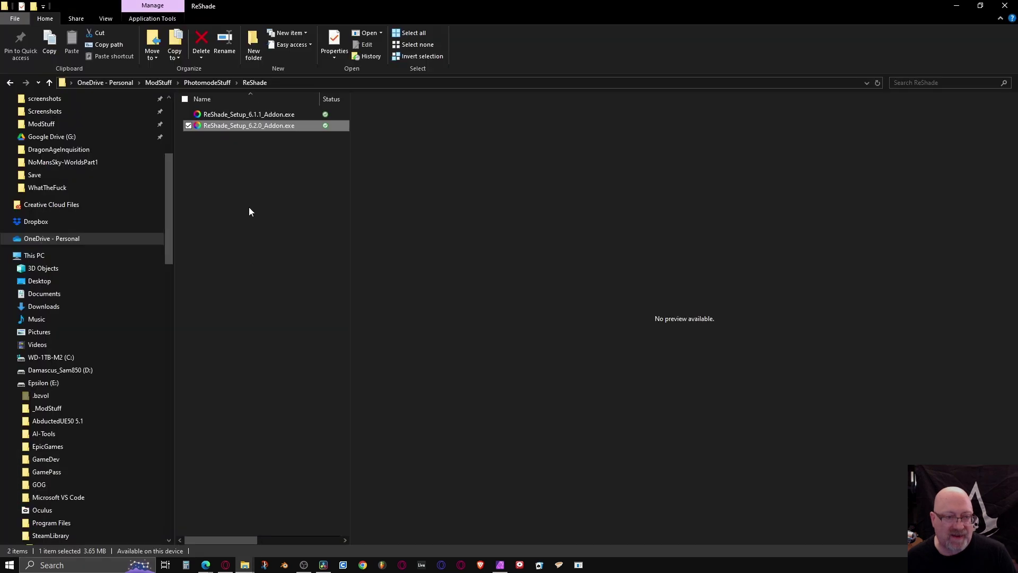
click(292, 530)
click(201, 83)
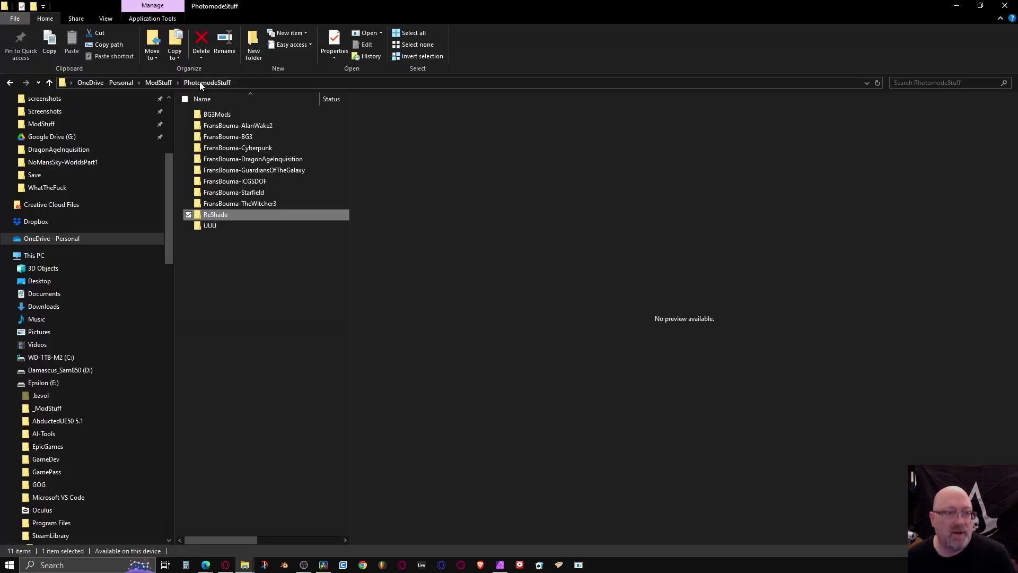
click(237, 161)
double_click(237, 164)
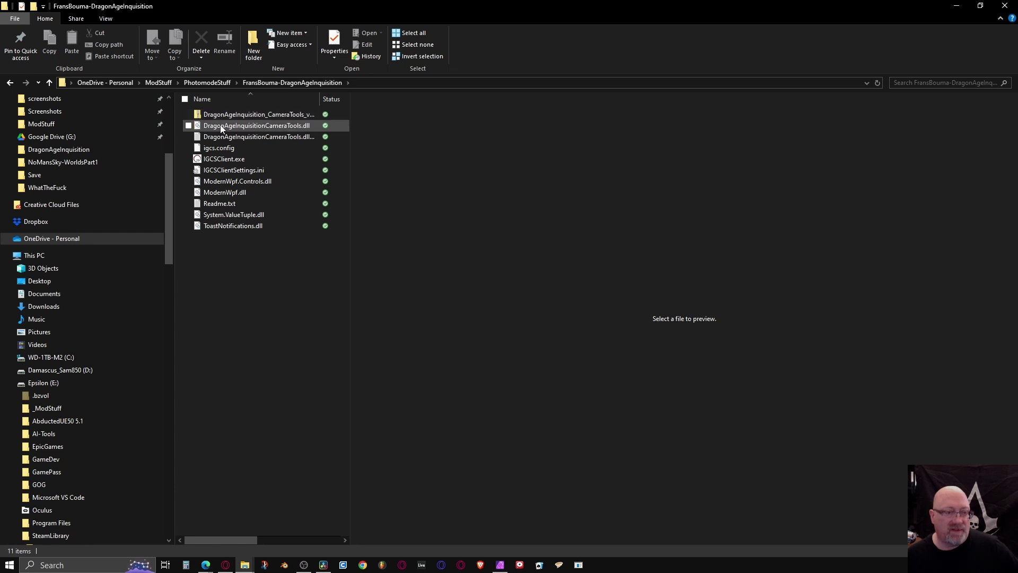
mouse_move(204, 162)
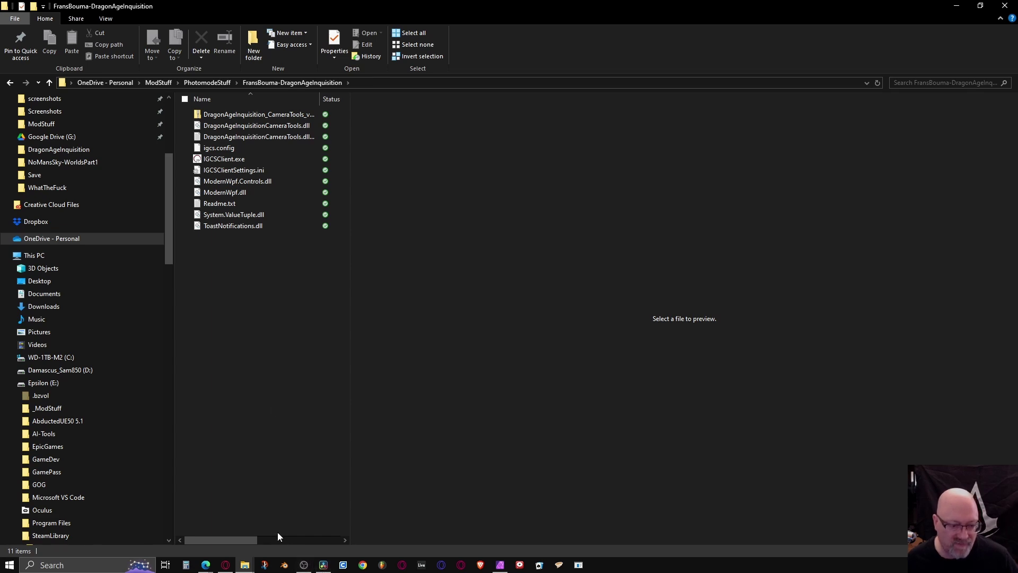
Step: Switch to Edge, look through the mod author's profile and website pages, and find the IGCS Connector v2.5.2 download assets on GitHub
mouse_move(245, 566)
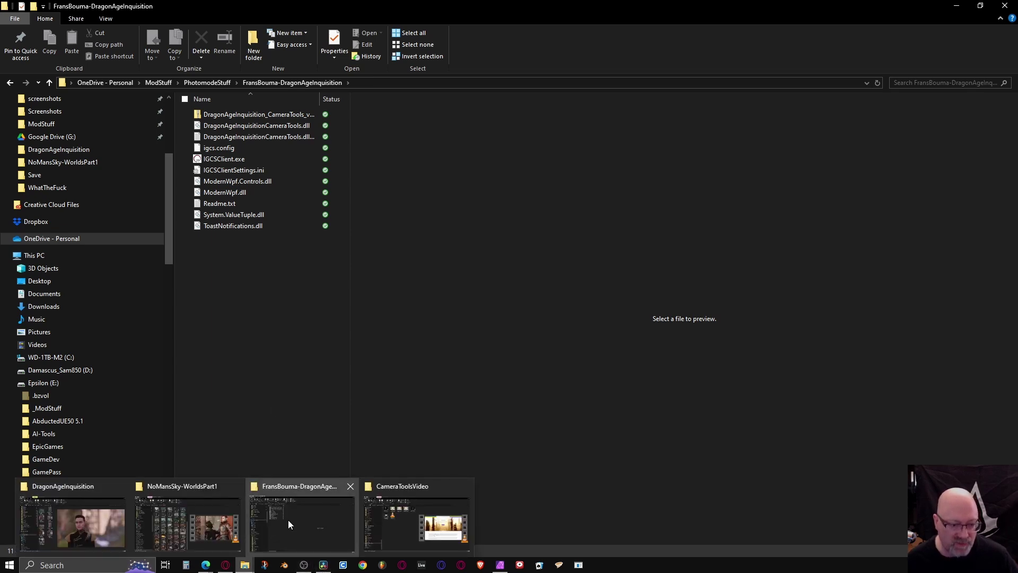
mouse_move(207, 565)
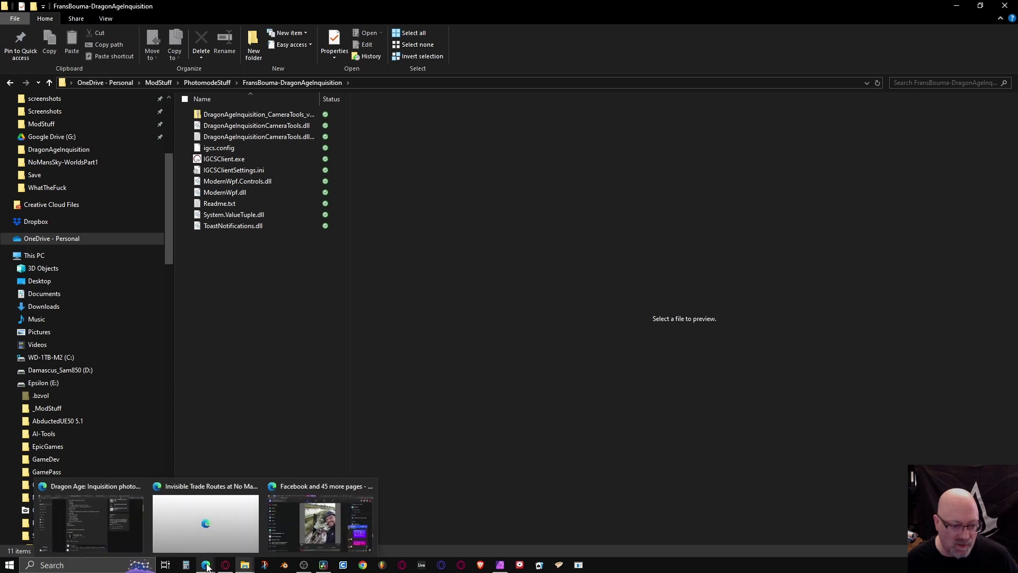
click(69, 525)
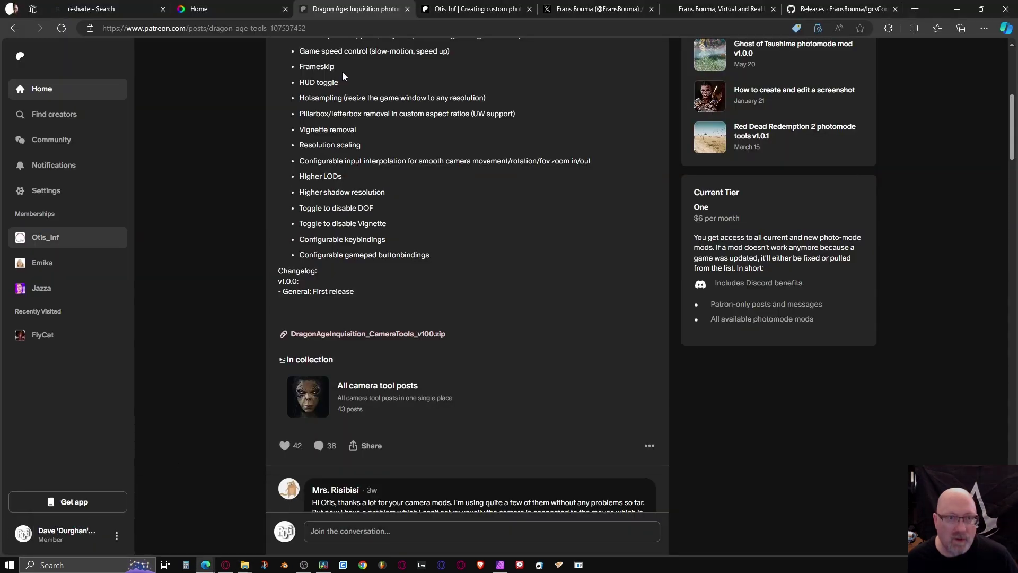
click(496, 10)
click(598, 7)
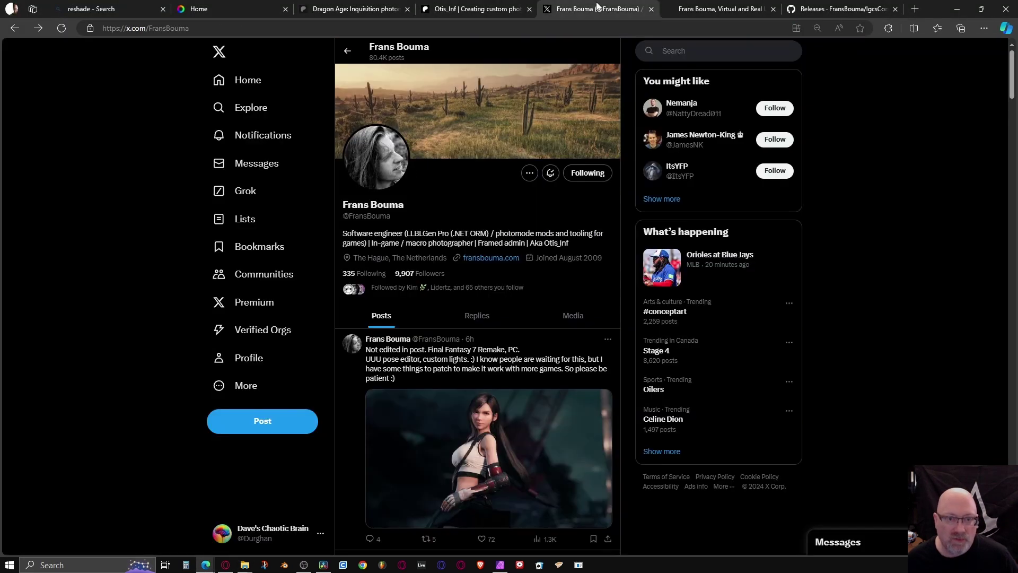
click(728, 9)
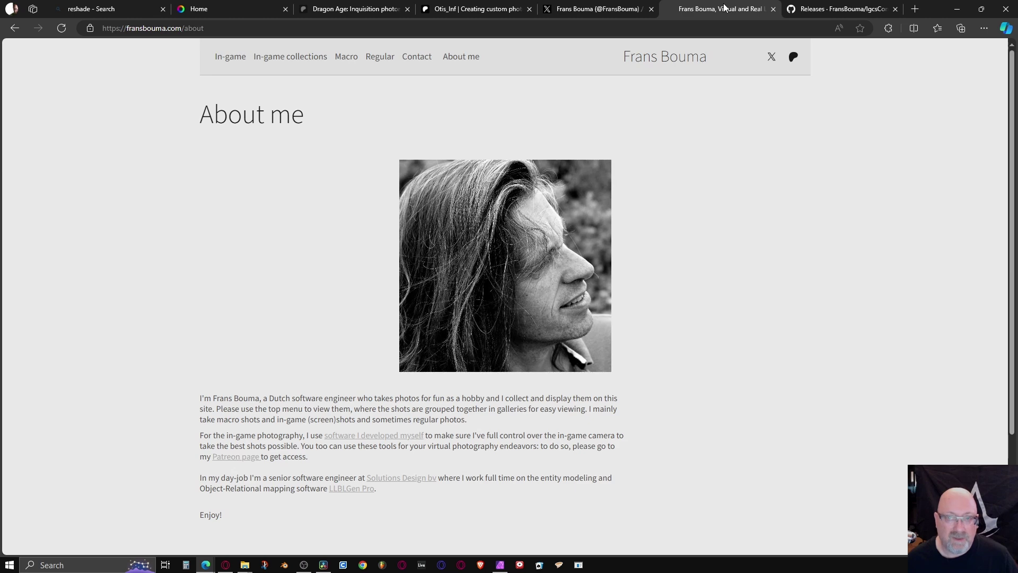
click(830, 11)
scroll(510, 184, up, 4)
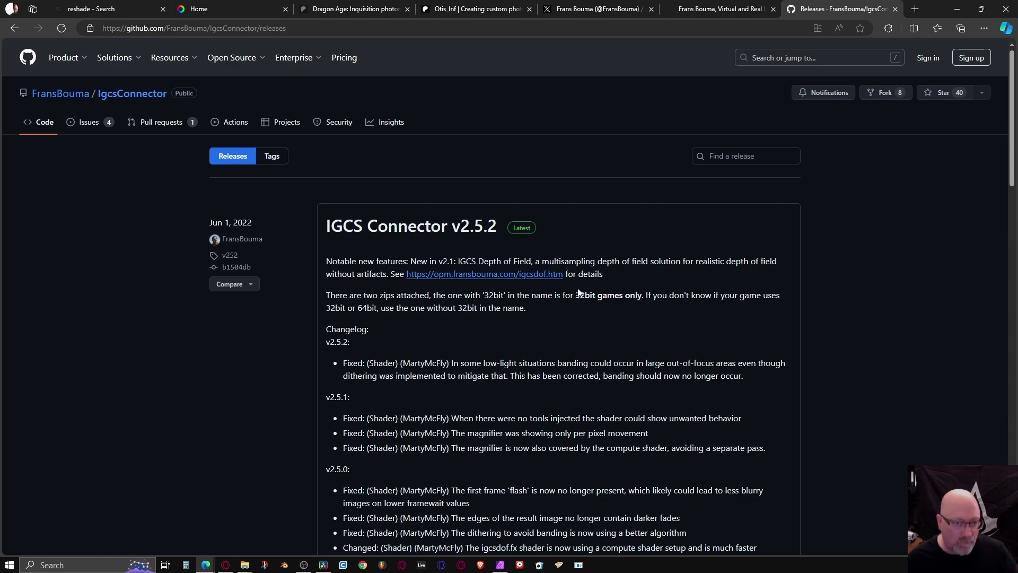
scroll(605, 393, down, 20)
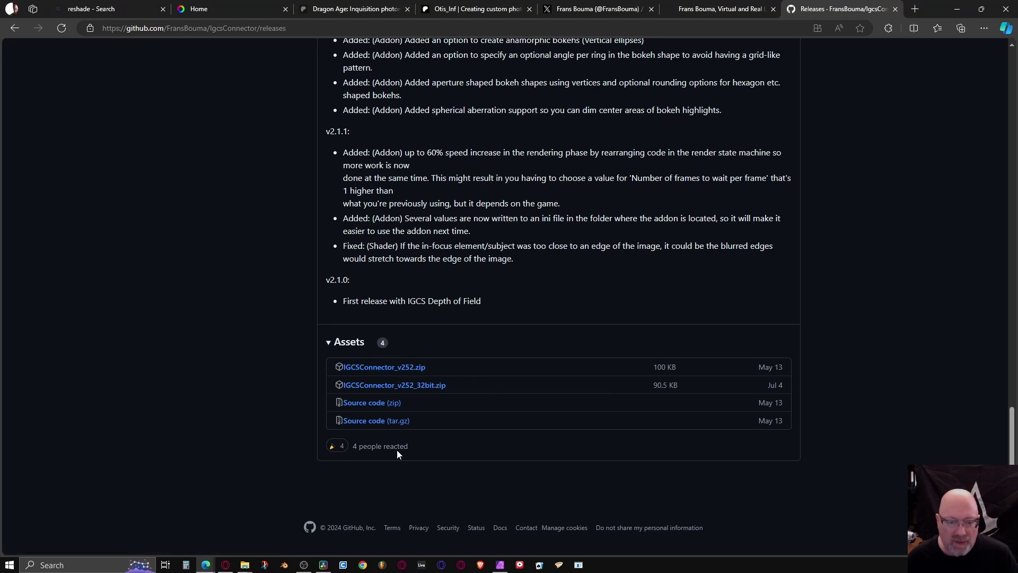
Step: Switch to File Explorer and open the IGCSConnector_v252 folder inside the ICGSDOF folder of PhotomodeStuff
click(245, 565)
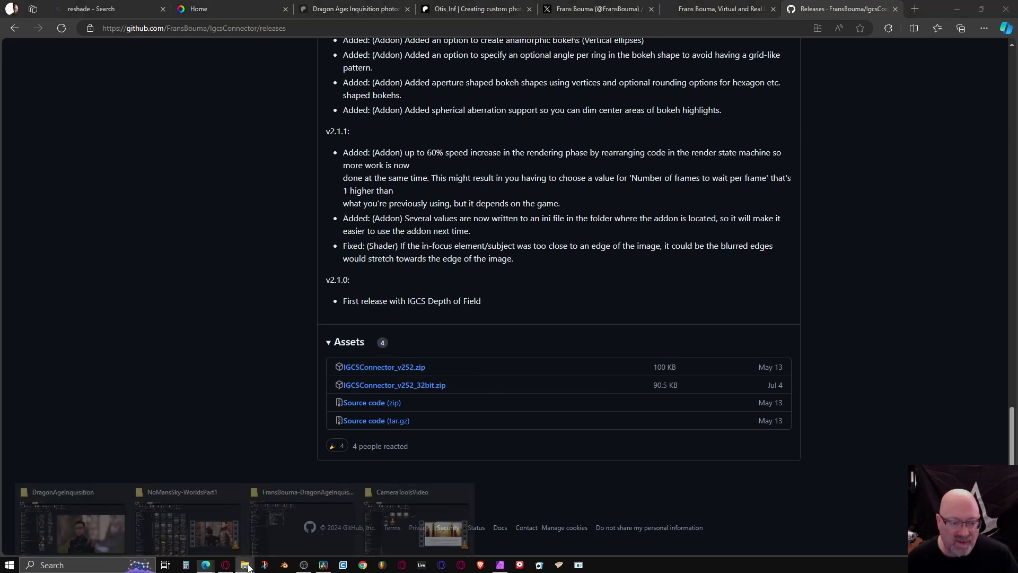
click(299, 522)
click(222, 83)
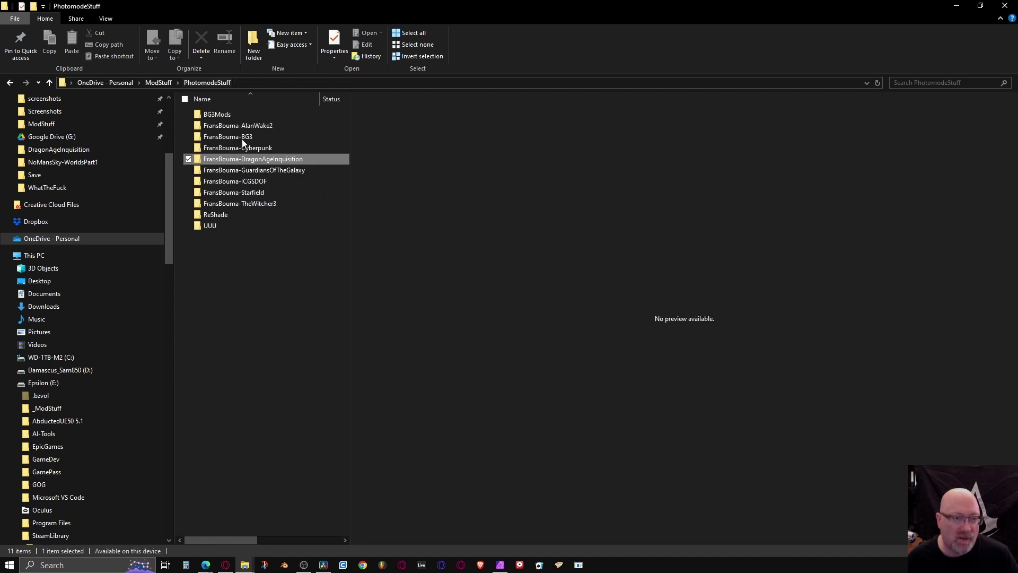
double_click(234, 181)
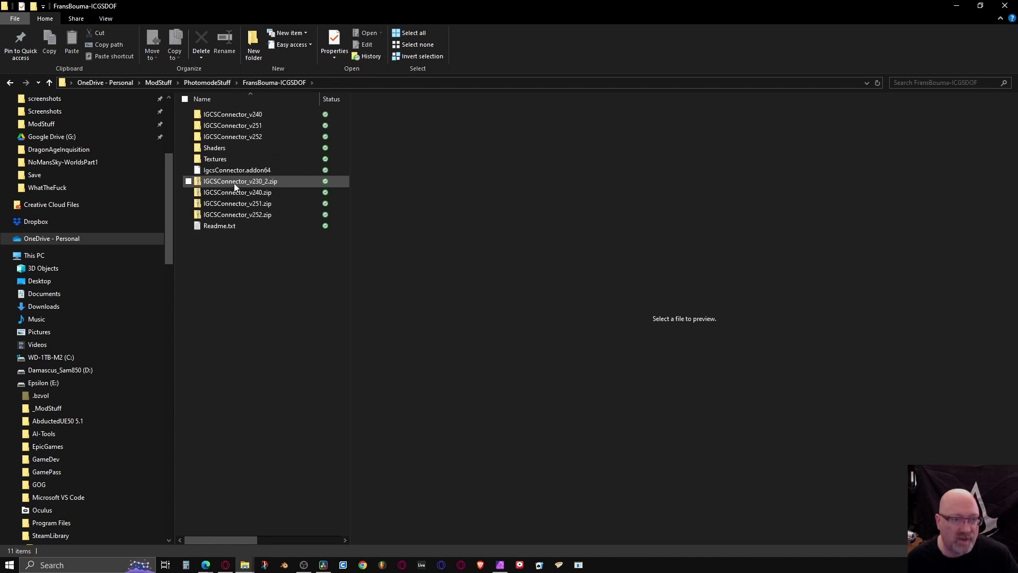
double_click(243, 137)
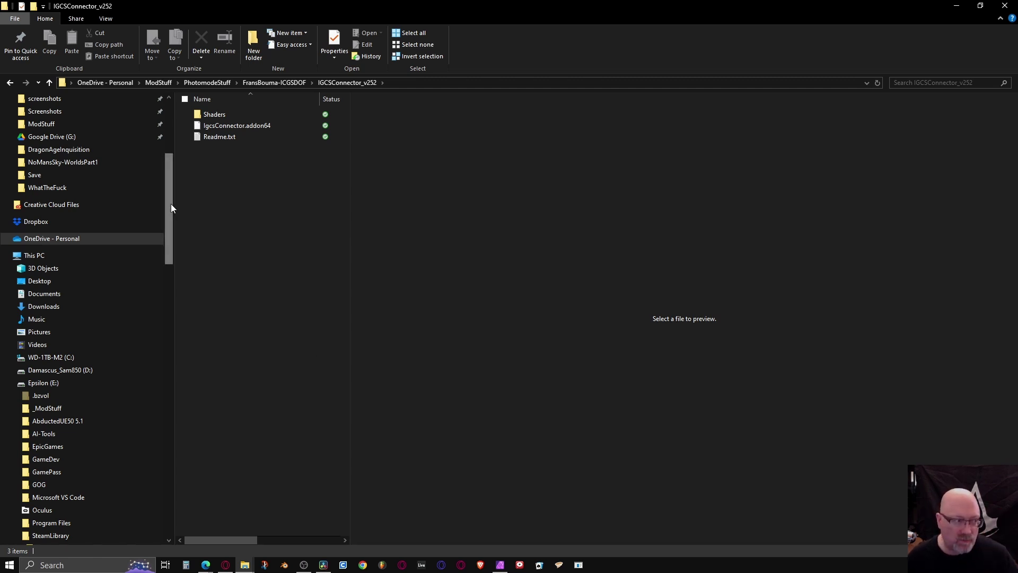
Step: Copy IgcsConnector.addon64 and open the Dragon Age Inquisition game folder in the Steam library on drive E
scroll(173, 205, up, 3)
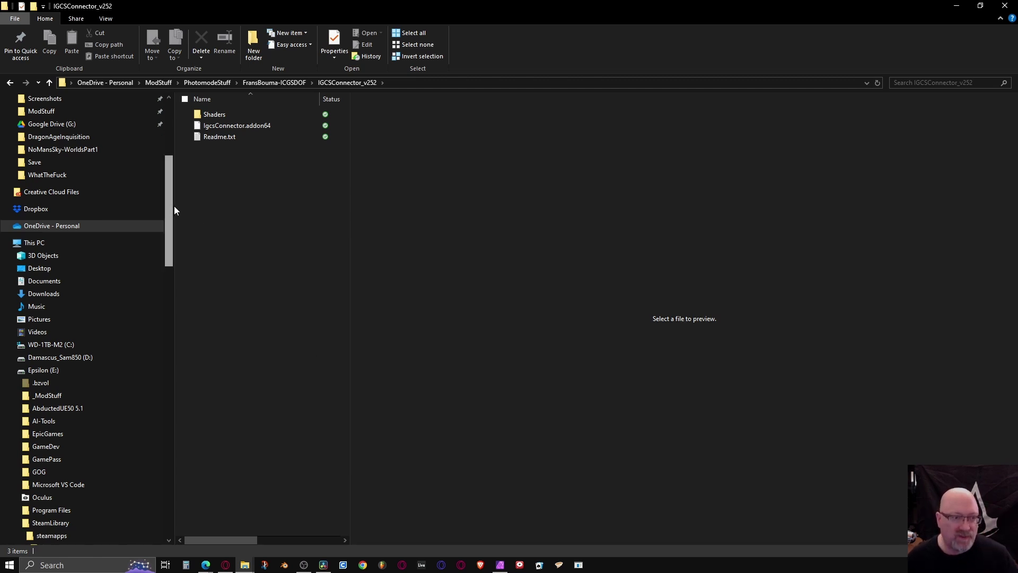
click(218, 127)
right_click(220, 127)
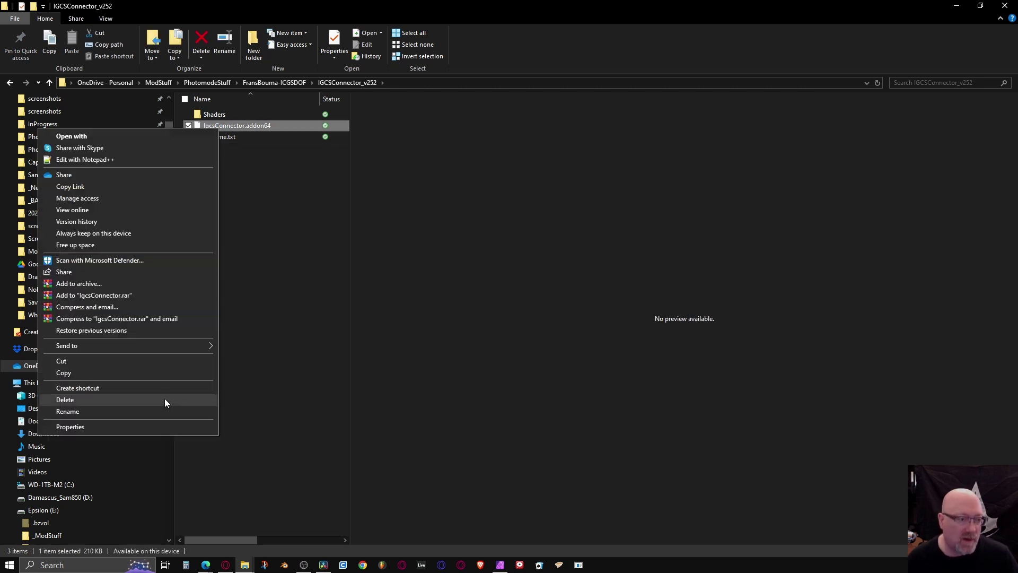
click(162, 372)
drag(172, 231, 176, 304)
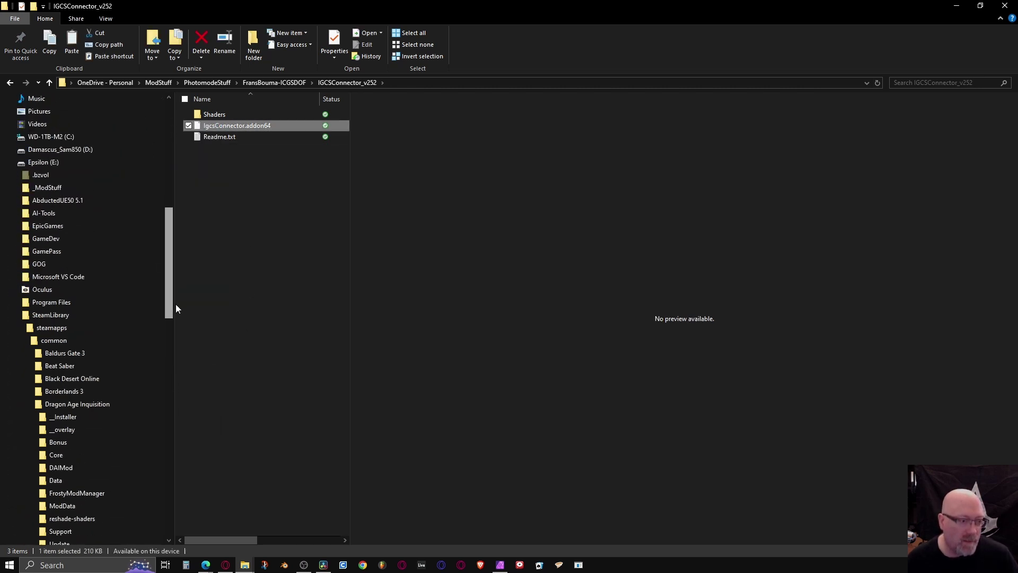
click(56, 404)
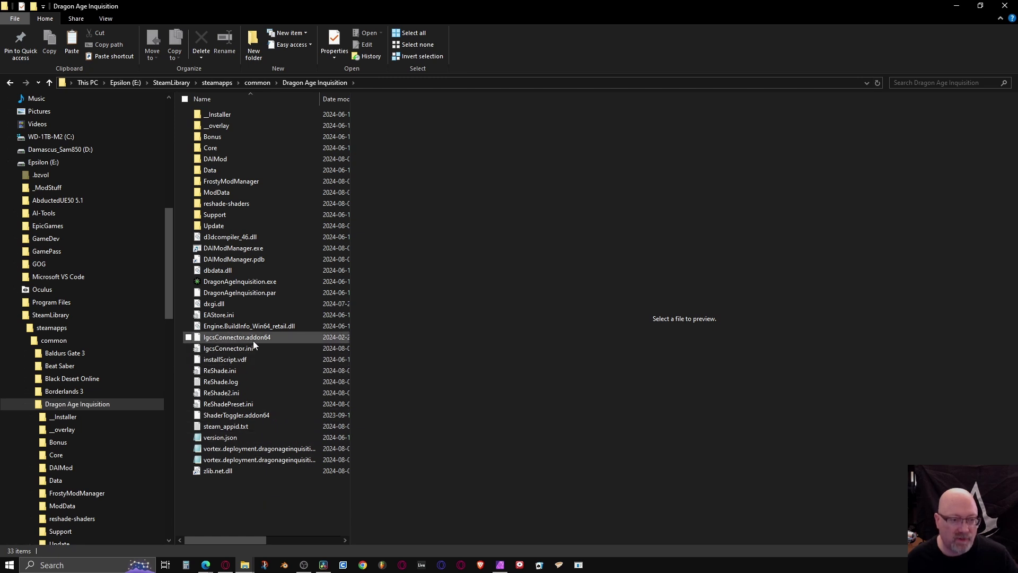
Step: Return to the IGCSConnector_v252 folder and copy IgcsDof.fx from its Shaders folder
click(9, 83)
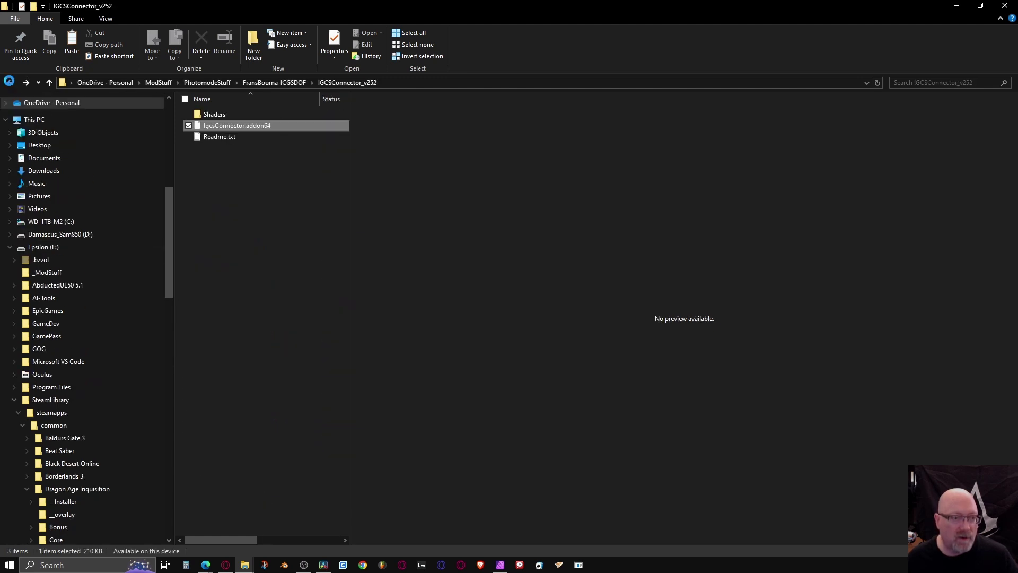
double_click(213, 115)
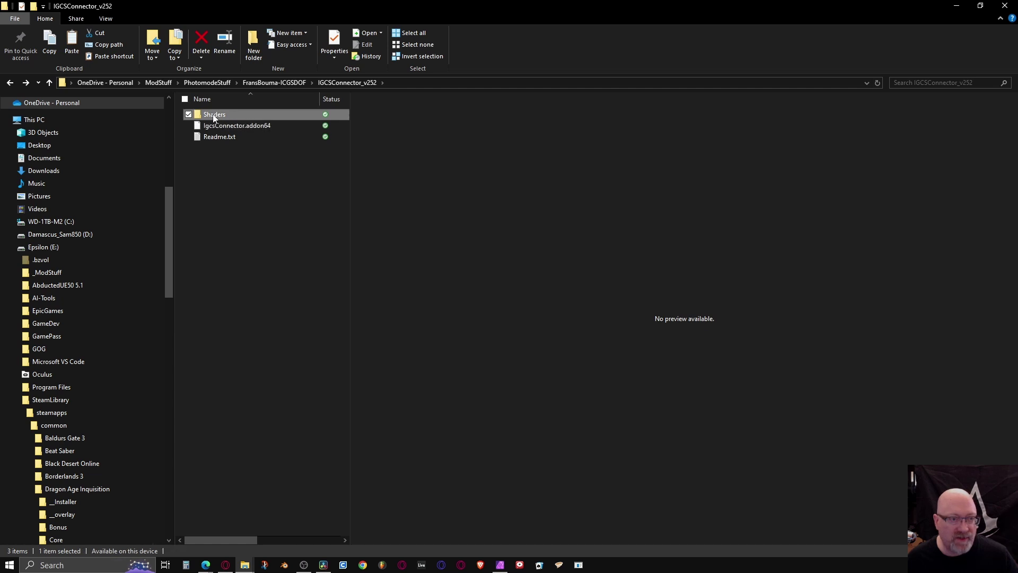
right_click(213, 117)
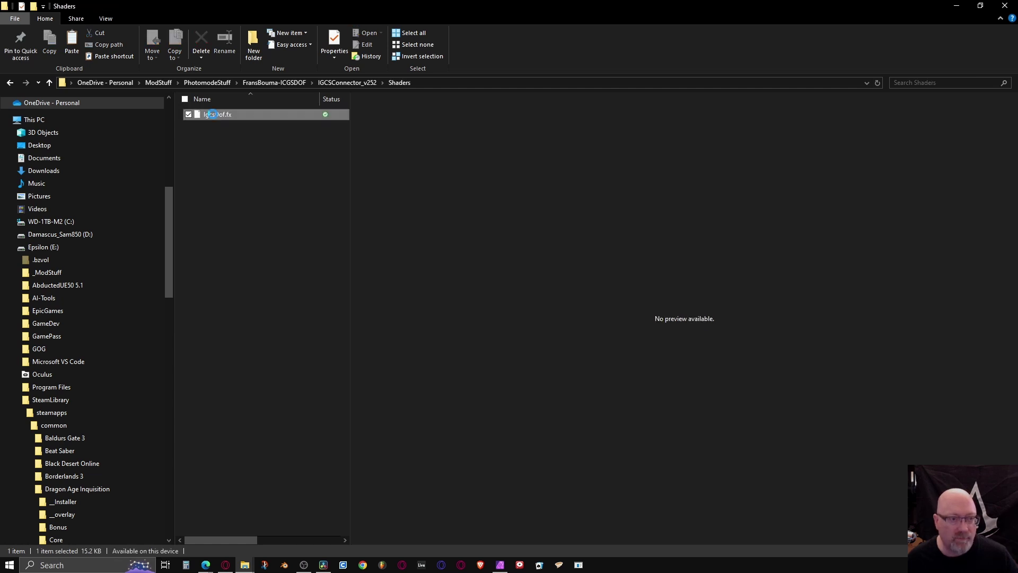
click(147, 361)
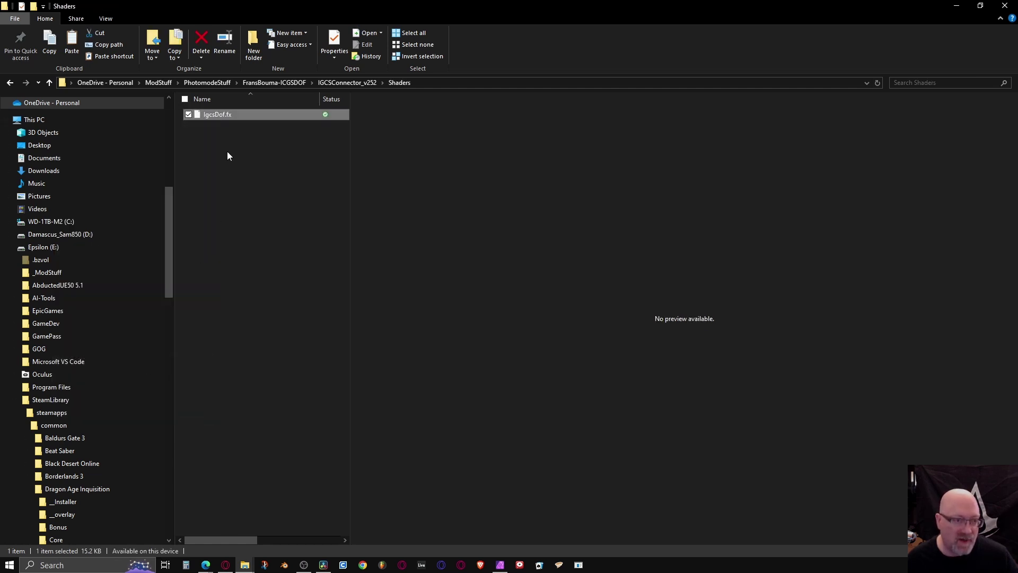
click(228, 130)
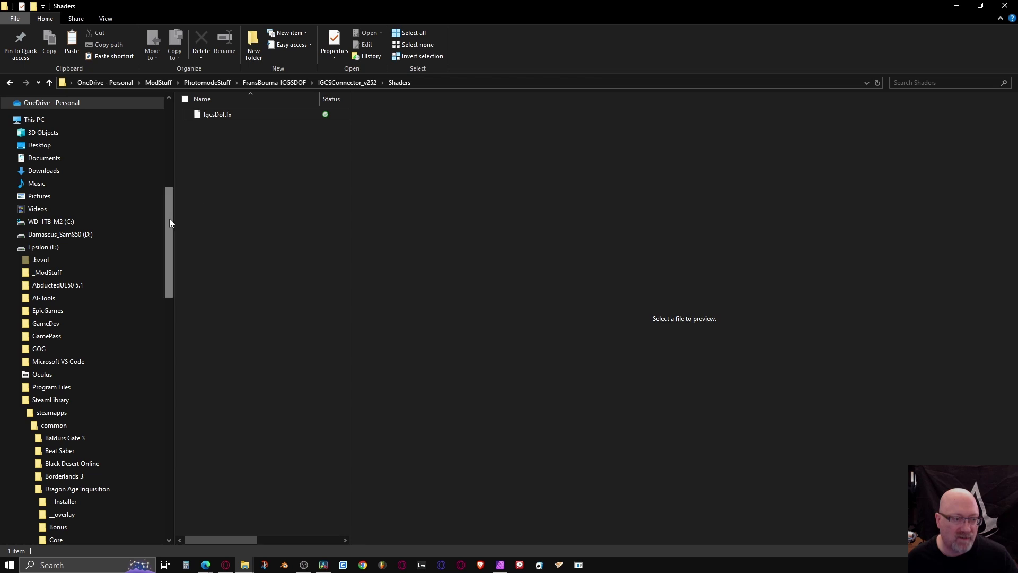
Step: Open the Shaders folder within the game's reshade-shaders folder and select IgcsDof.fx there
drag(170, 219, 170, 274)
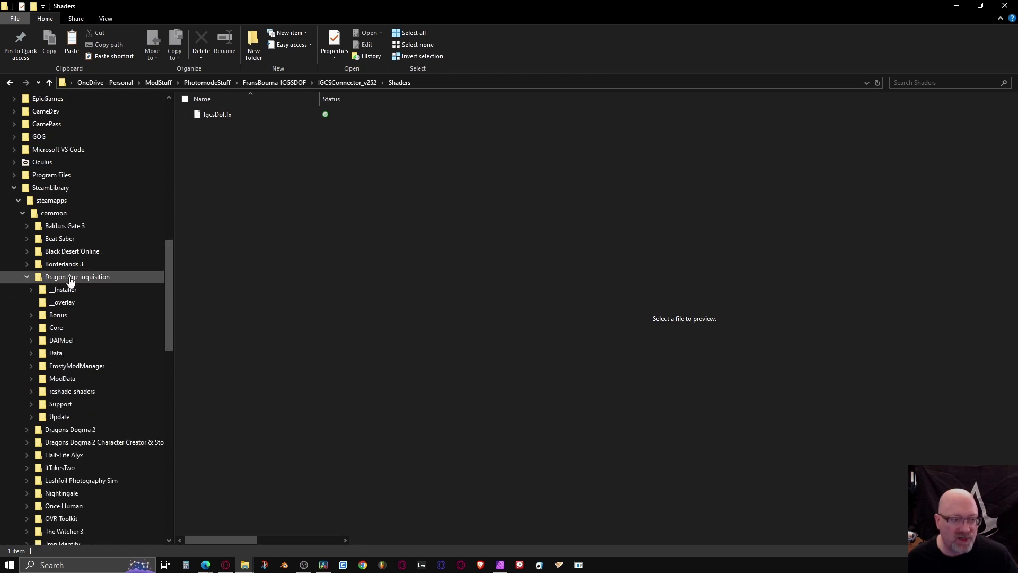
click(74, 395)
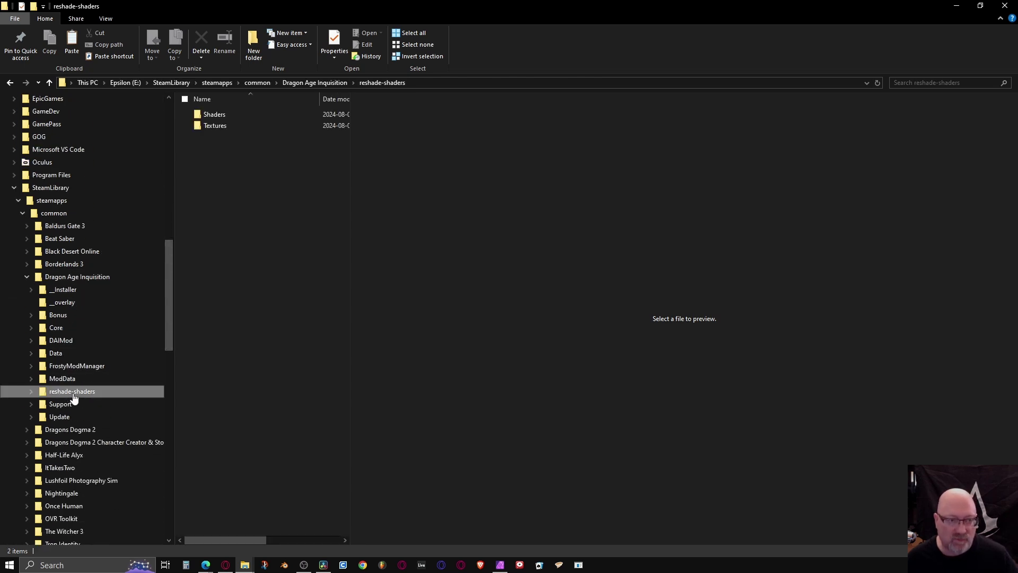
click(201, 115)
double_click(202, 116)
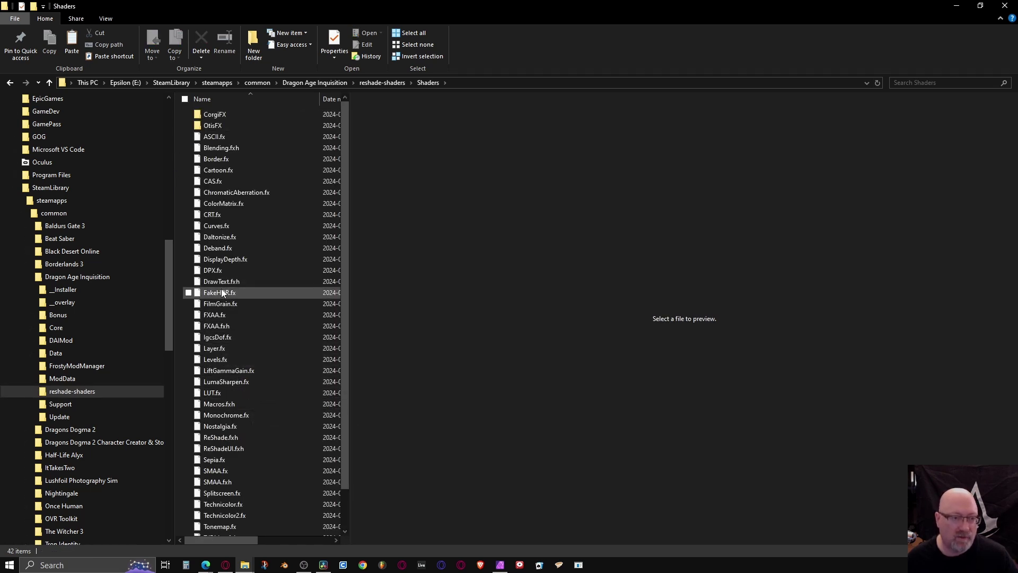
click(216, 339)
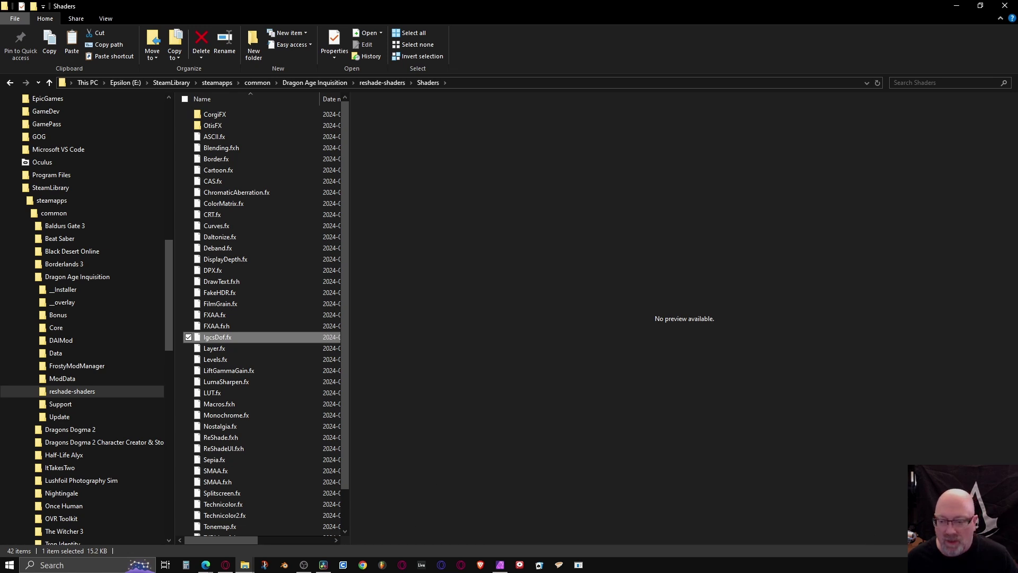
Step: Launch Dragon Age Inquisition through Steam
click(904, 565)
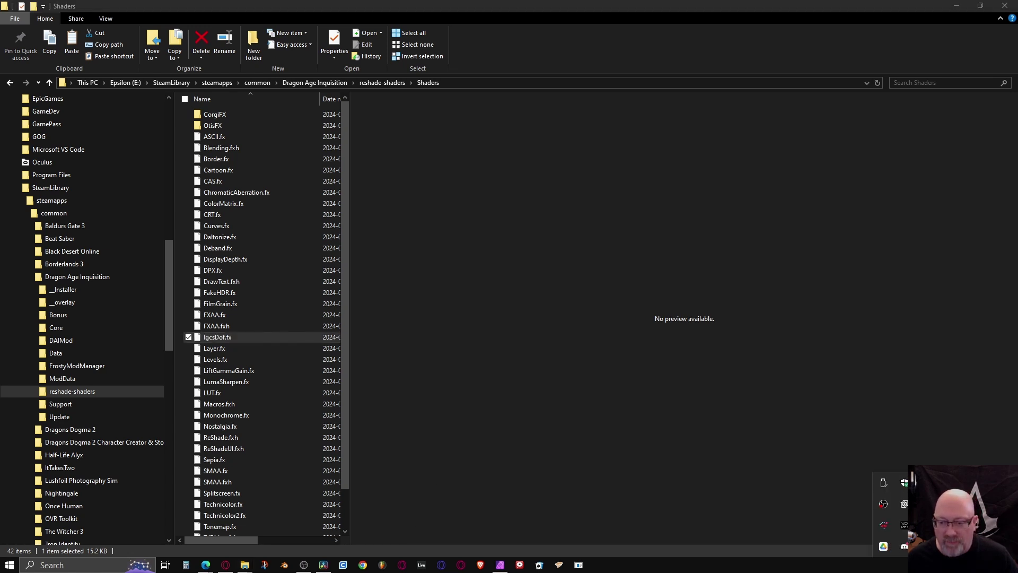
right_click(925, 484)
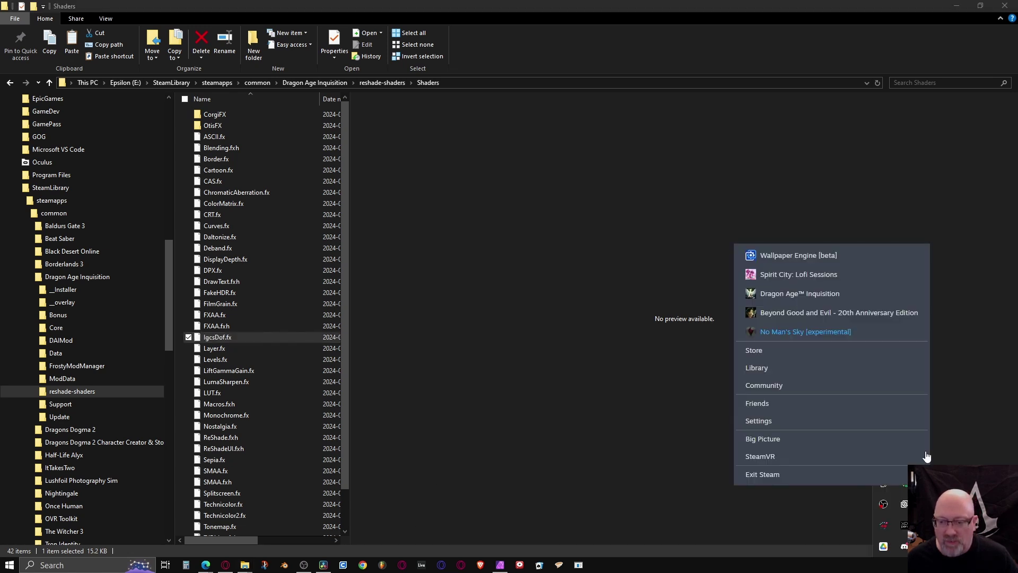
click(807, 295)
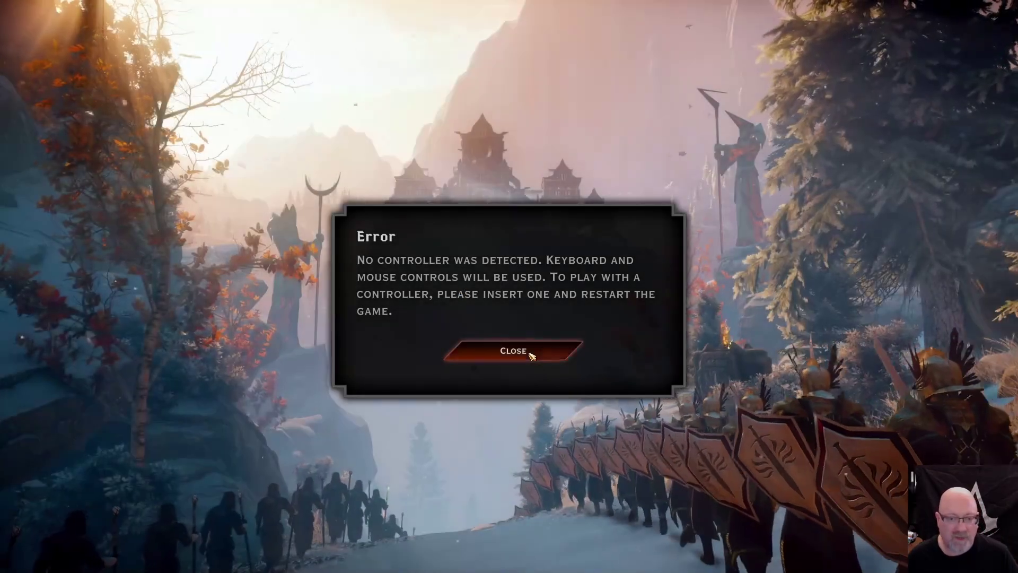
Step: Dismiss the controller error, continue the saved game, and walk the character forward through the castle courtyard
click(525, 352)
click(148, 202)
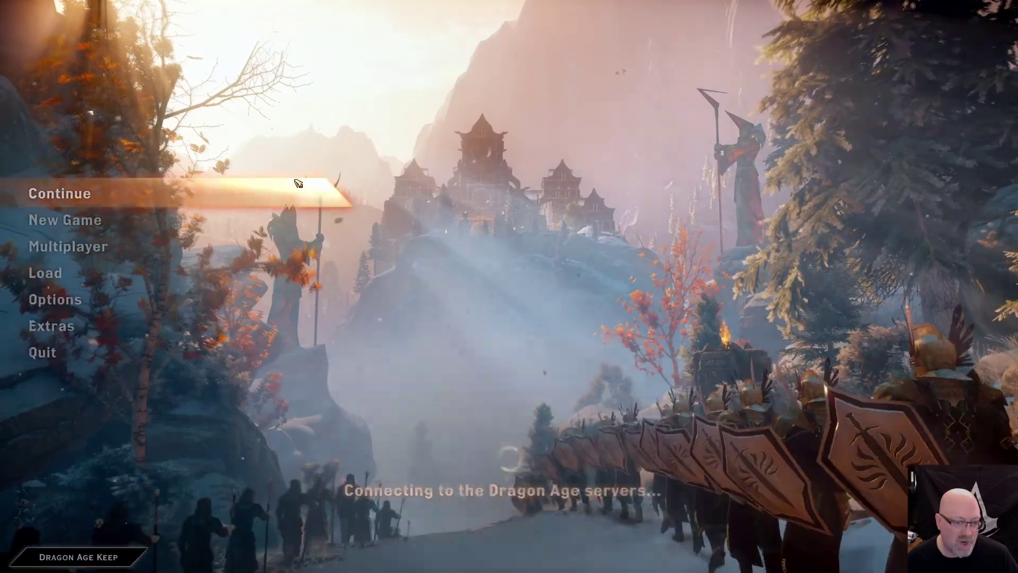
click(122, 194)
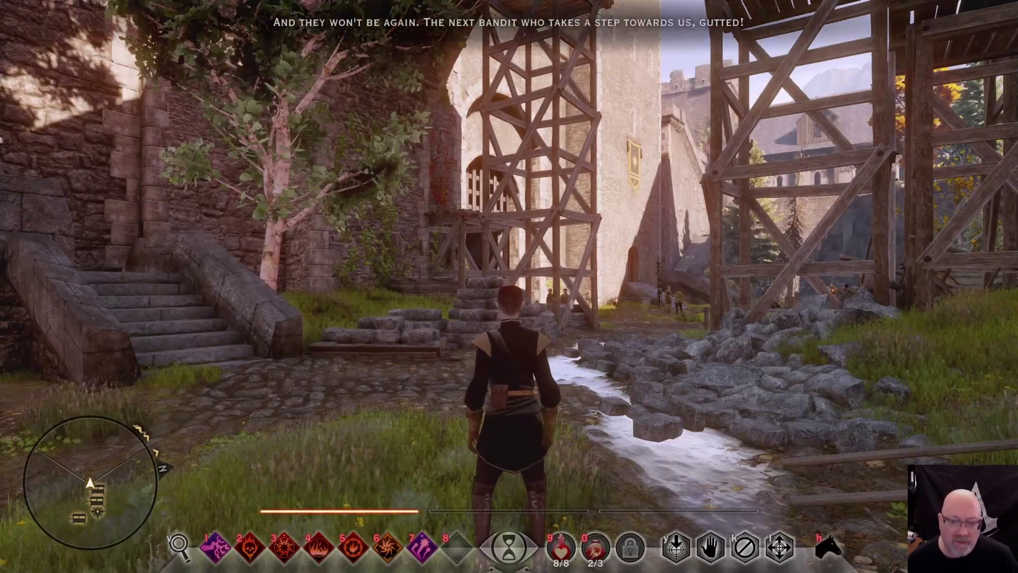
key(w)
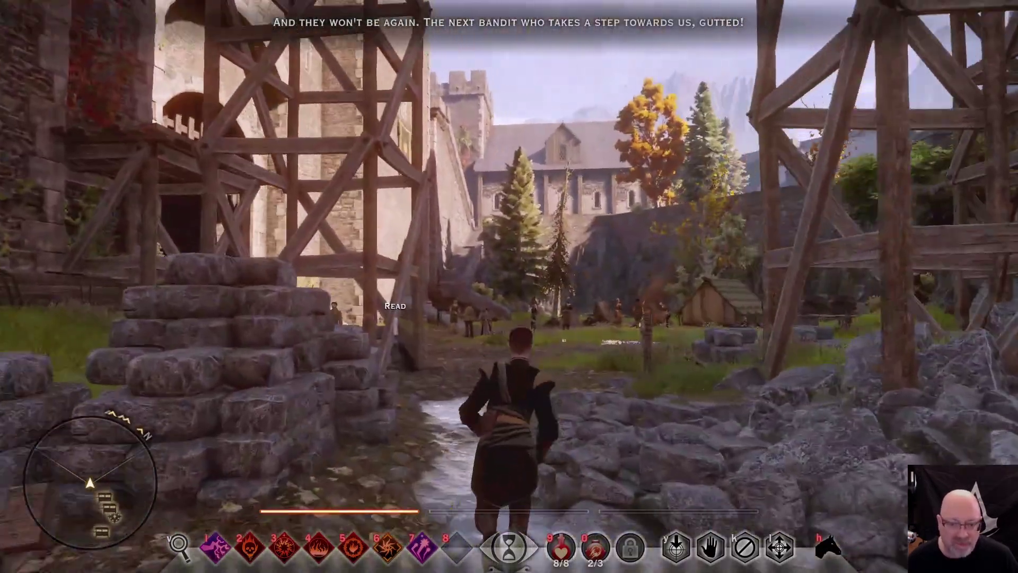
key(w)
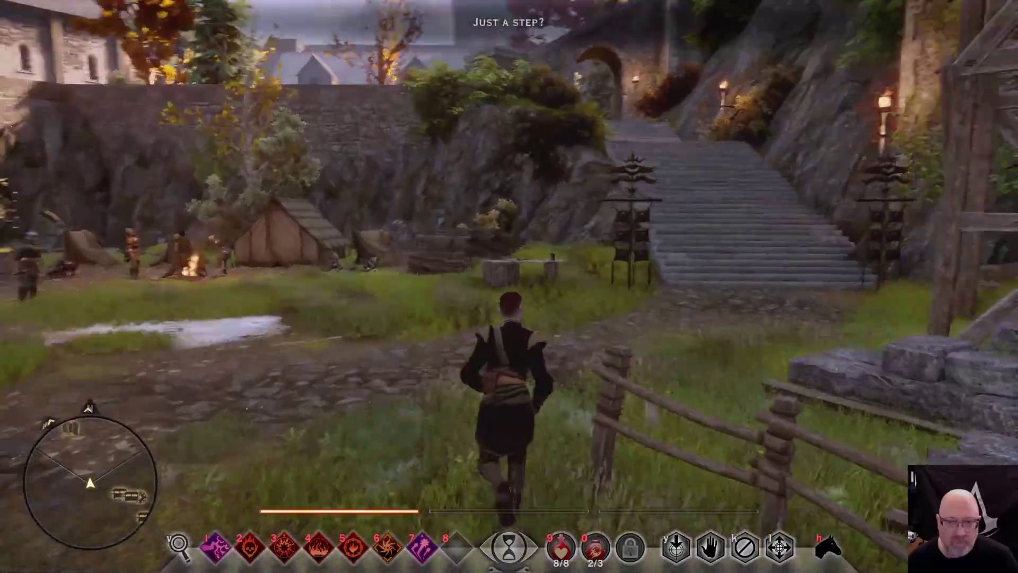
Step: Walk the character through the courtyard to the foot of the stone stairs and turn them to face the camera
key(w)
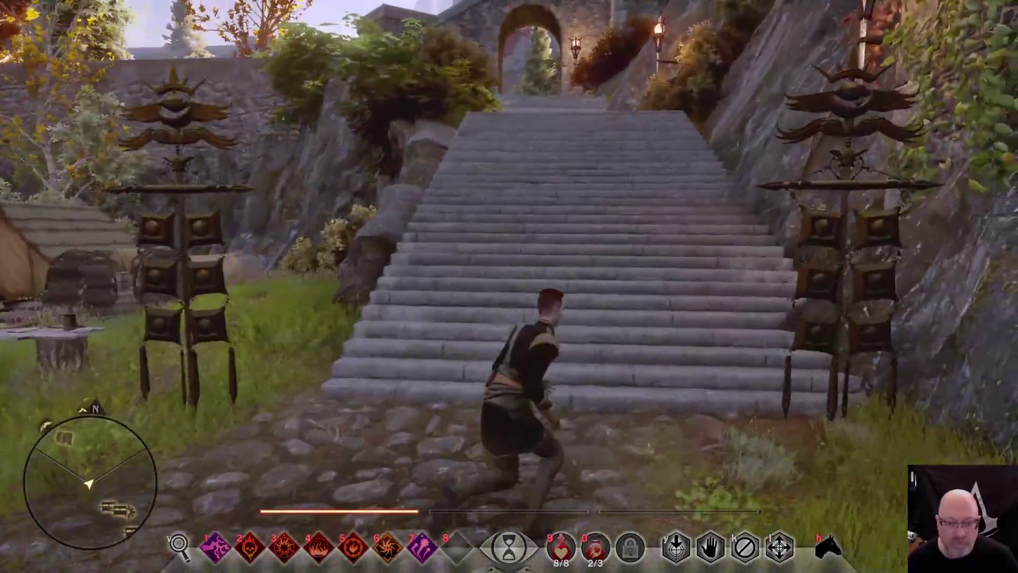
key(w)
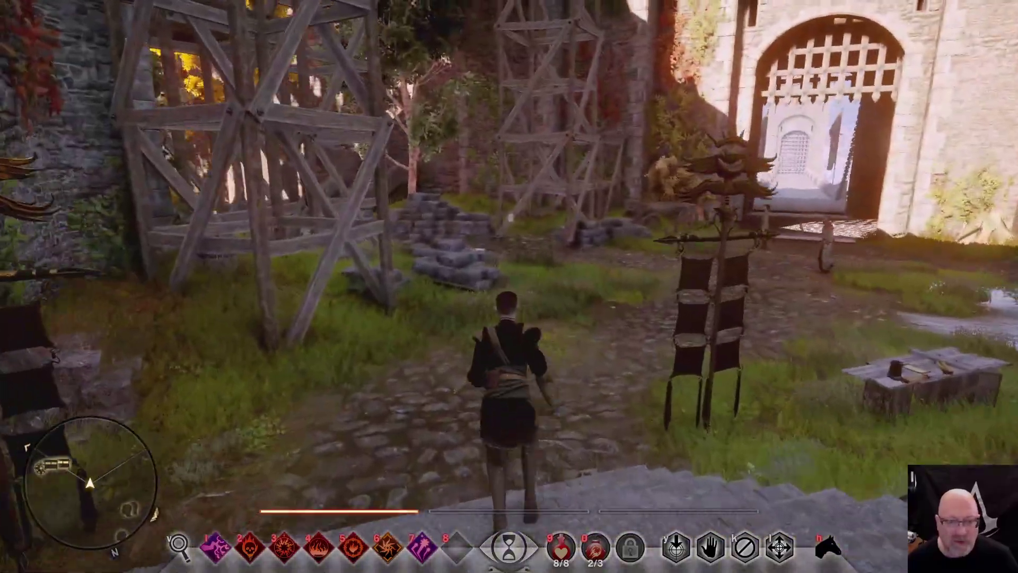
key(w)
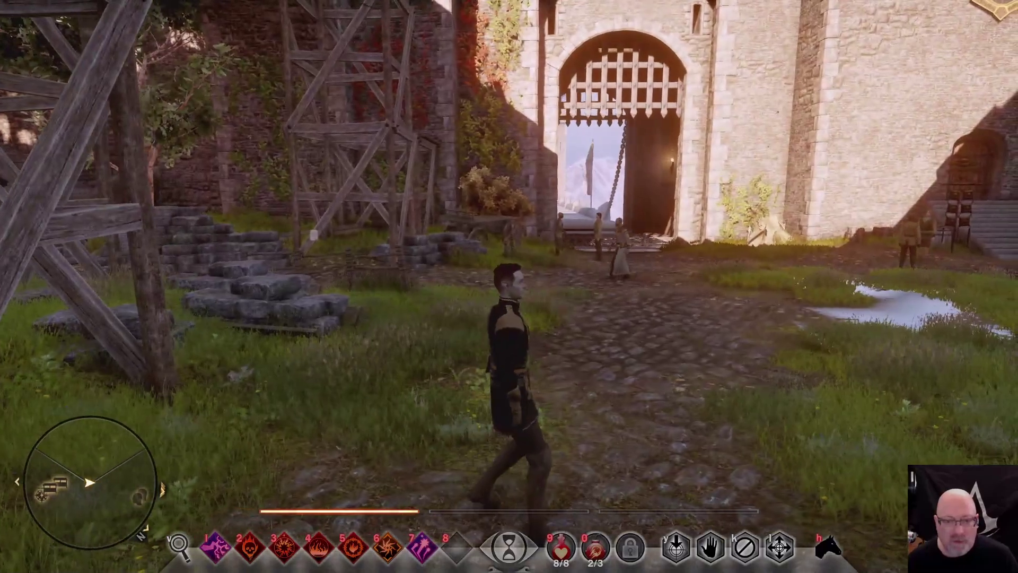
key(s)
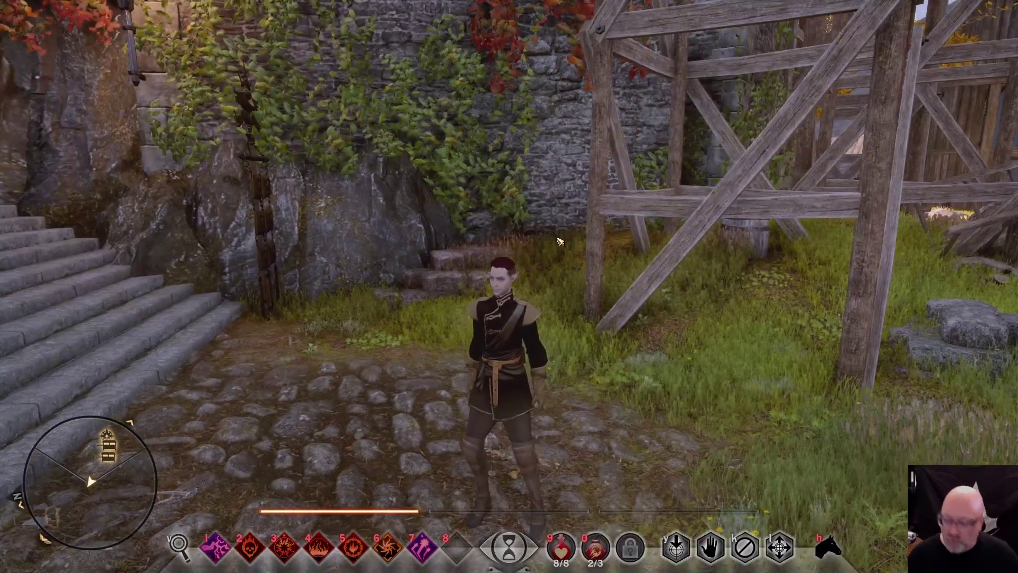
Step: Open the ReShade overlay and review its general, screenshot, and overlay and styling settings
key(Home)
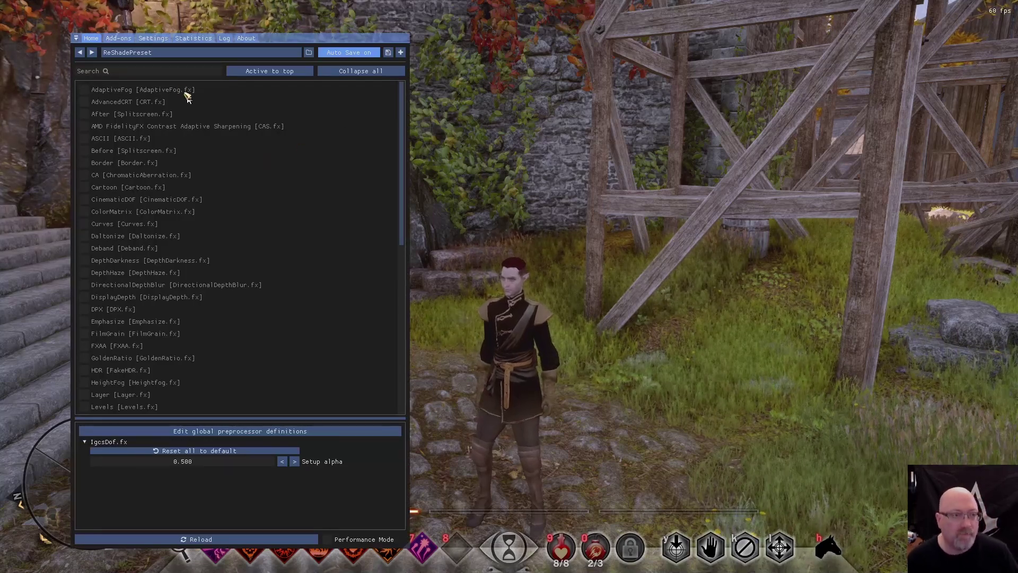
click(154, 43)
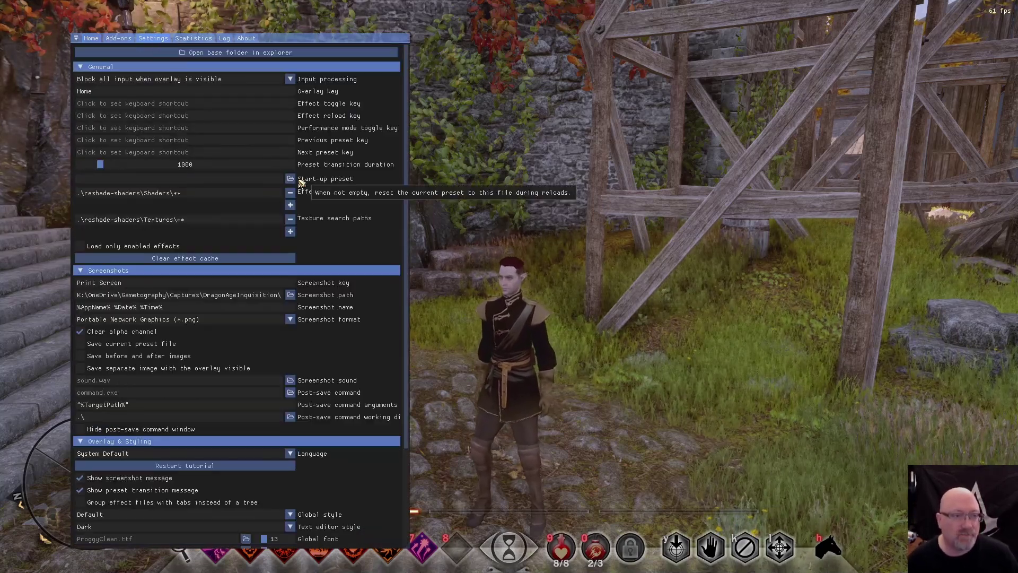
mouse_move(333, 165)
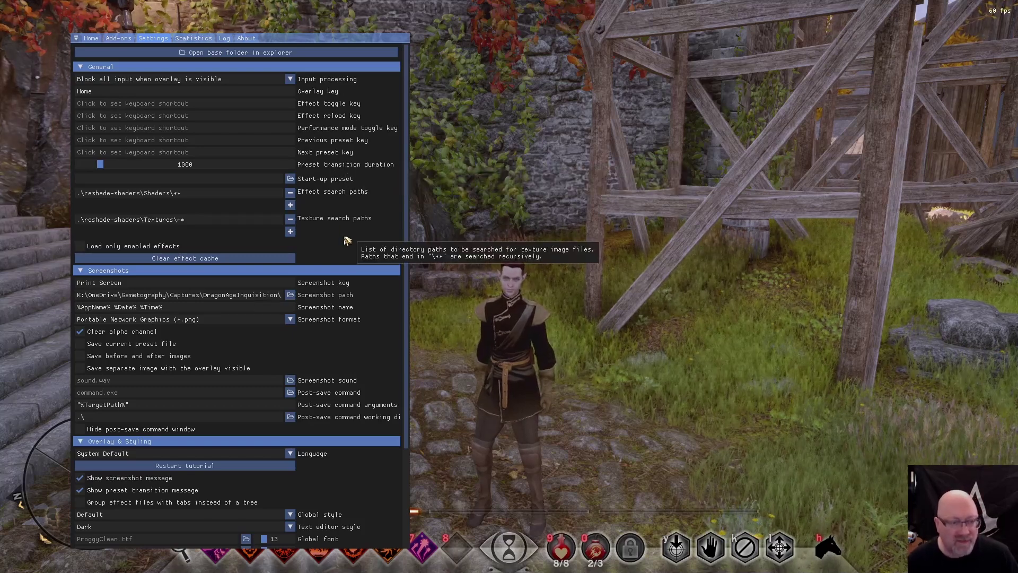
scroll(347, 240, down, 2)
scroll(347, 240, up, 3)
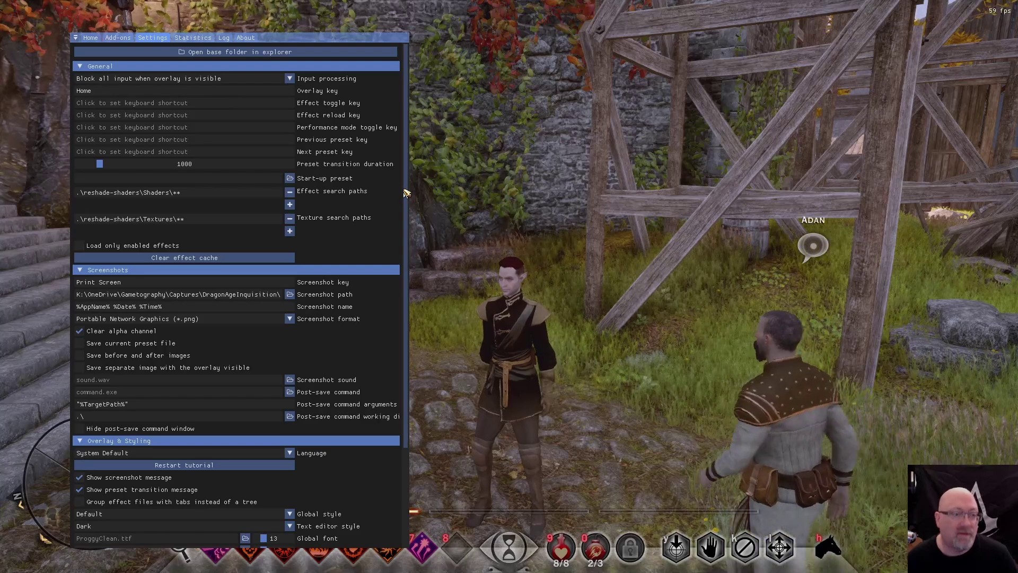
scroll(321, 189, down, 2)
scroll(320, 189, down, 2)
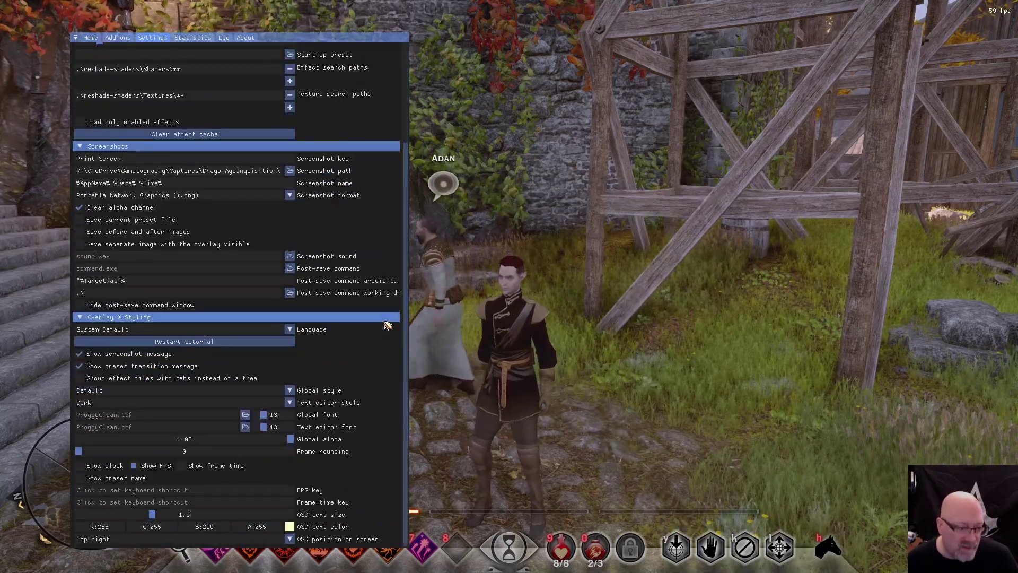
scroll(403, 241, up, 4)
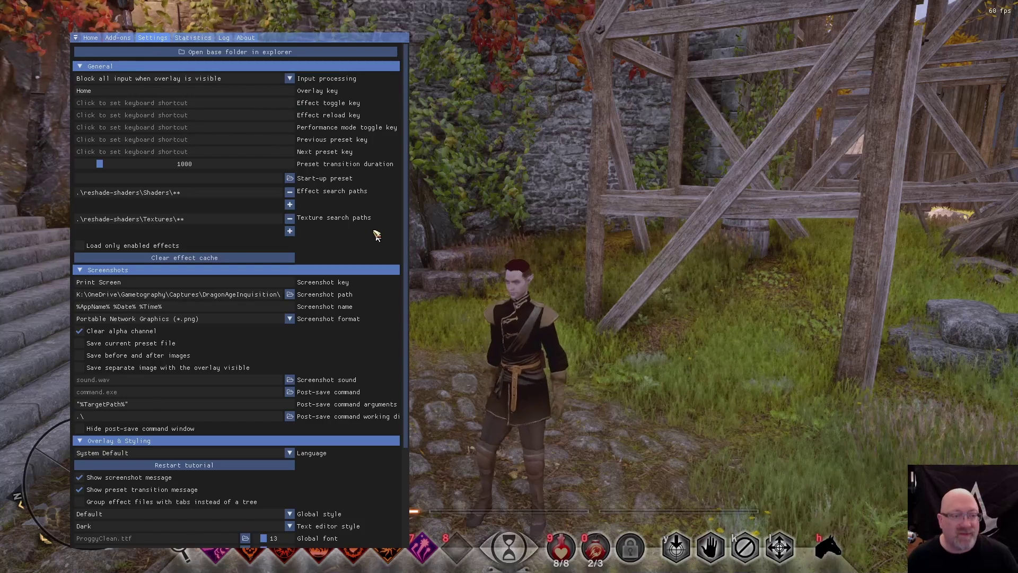
Step: Check ReShade's loaded add-ons, return to the effects list, and close the overlay
click(118, 38)
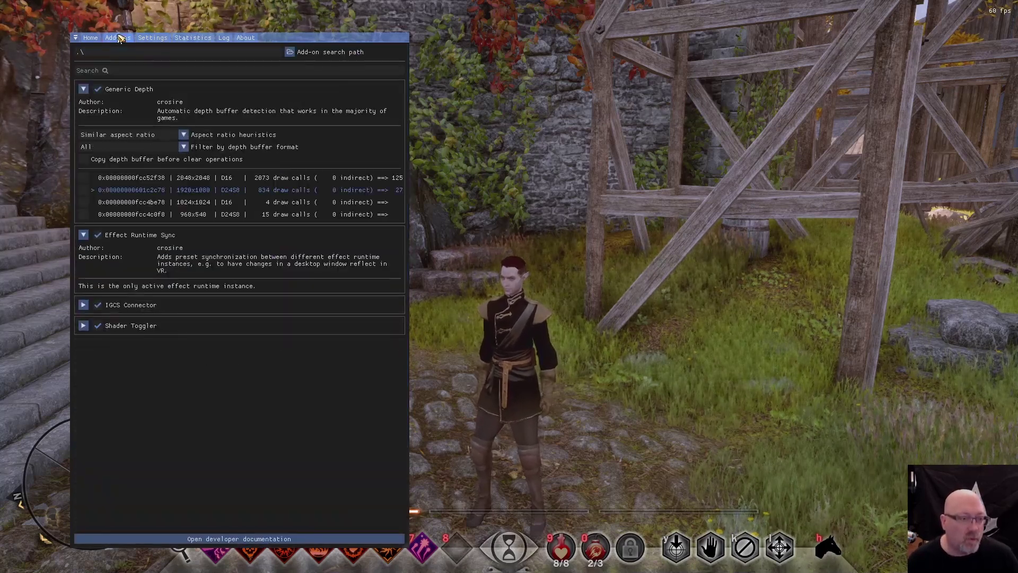
click(95, 40)
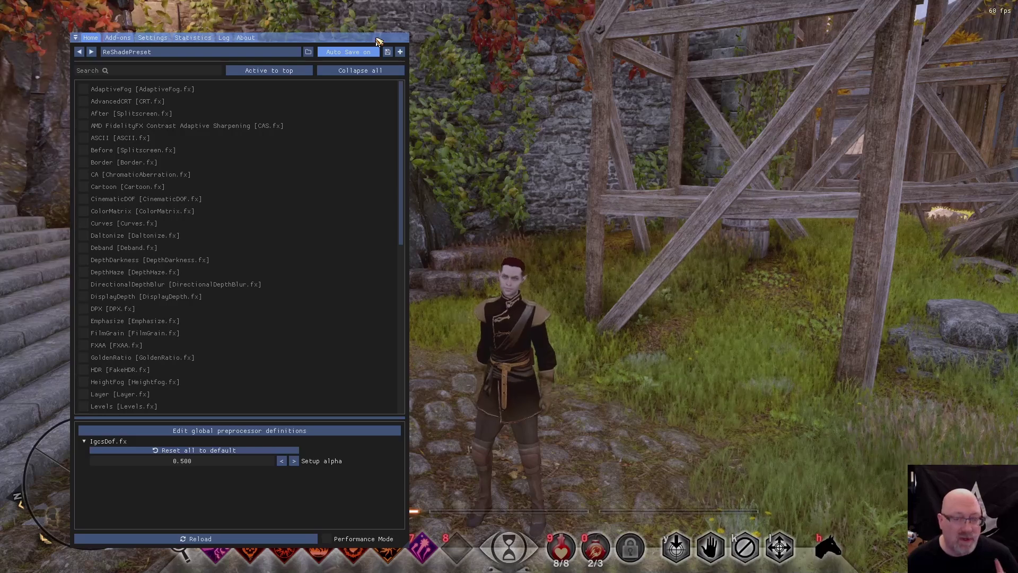
key(Home)
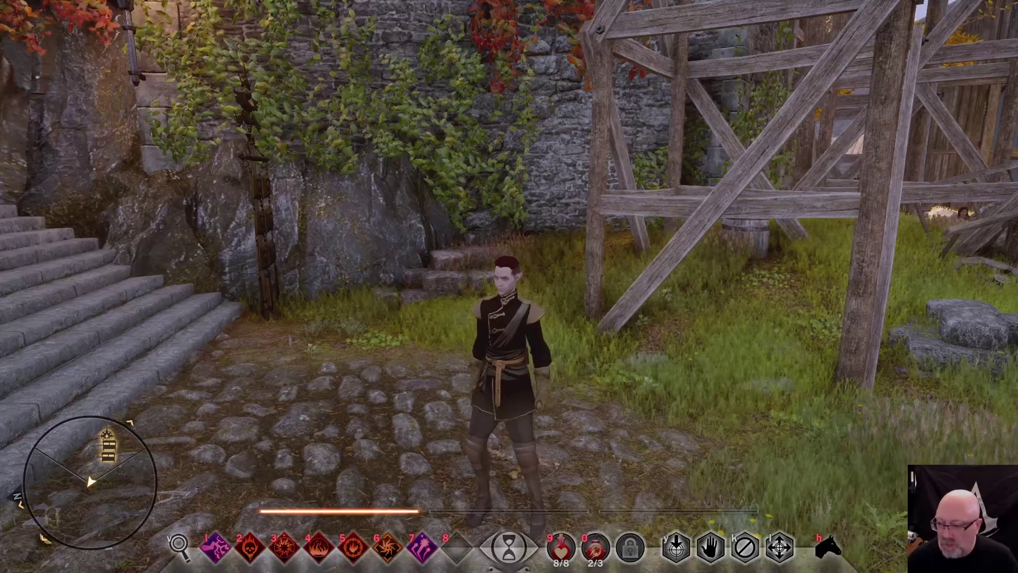
Step: Switch to File Explorer and open the FransBouma-DragonAgeInquisition folder inside PhotomodeStuff
key(alt+Tab)
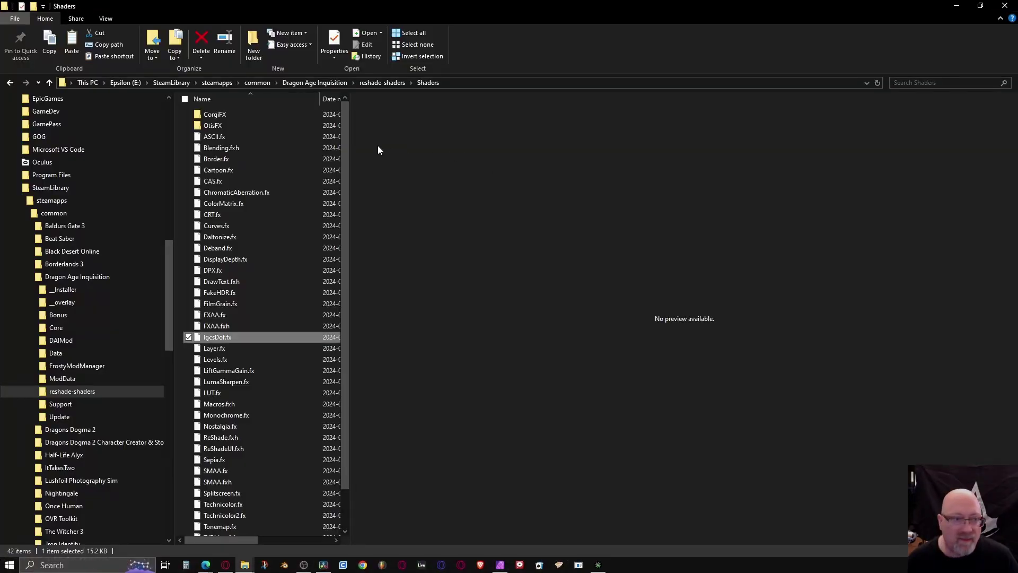
key(alt+Tab)
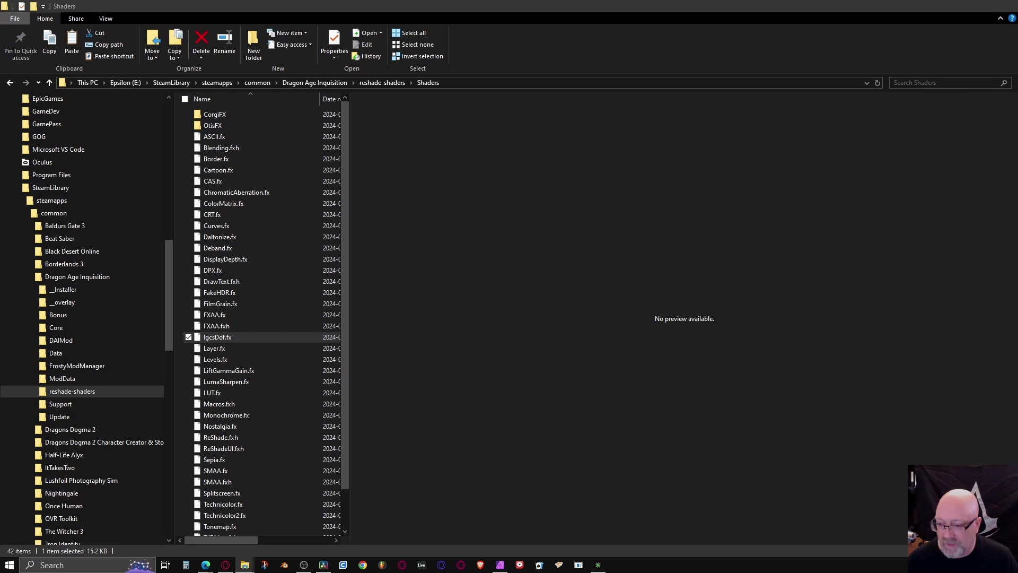
key(alt+Tab)
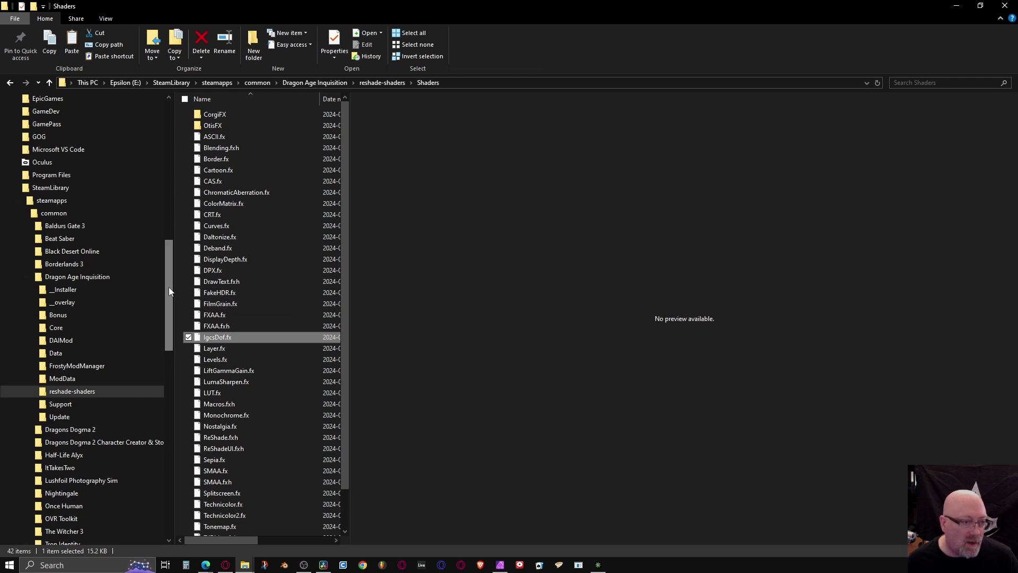
drag(168, 288, 180, 152)
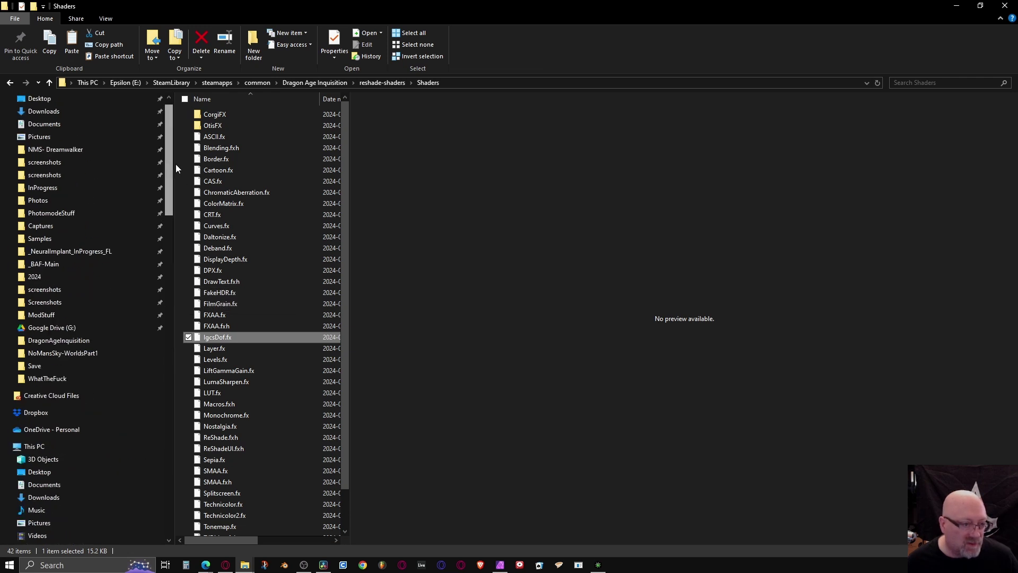
click(56, 213)
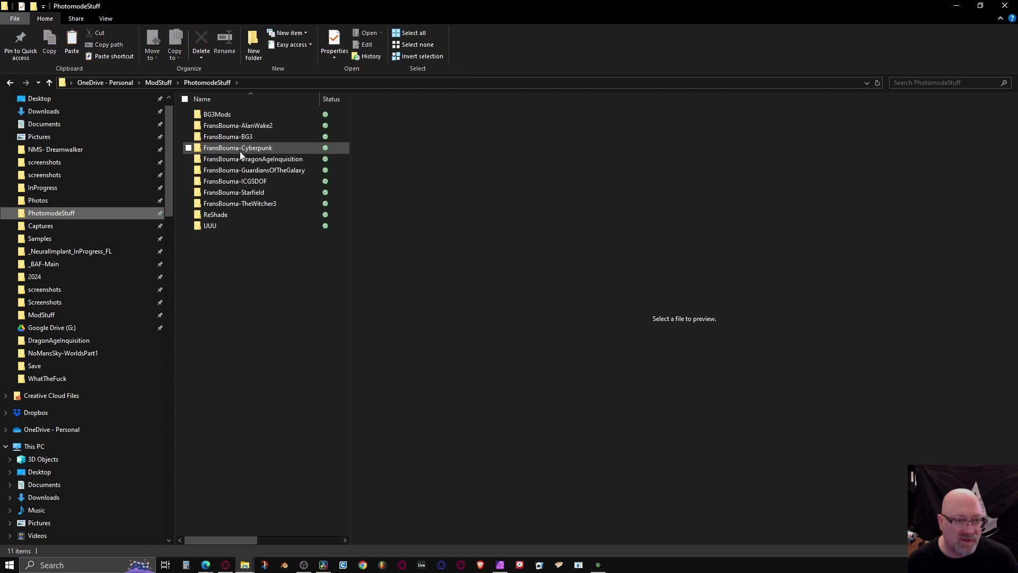
double_click(237, 159)
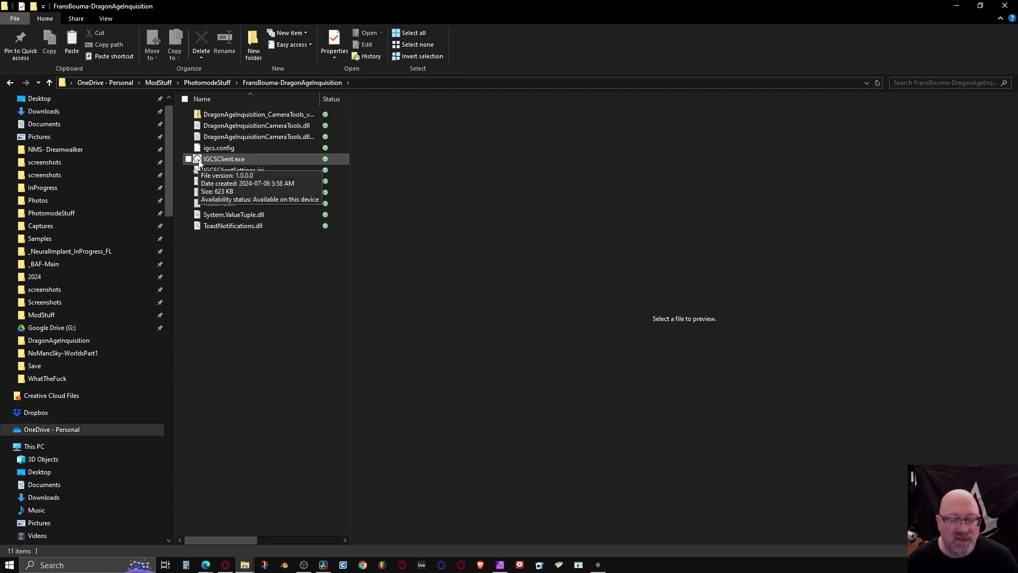
Step: Run IGCSClient.exe, move its window aside, and return to the game
click(199, 162)
double_click(202, 161)
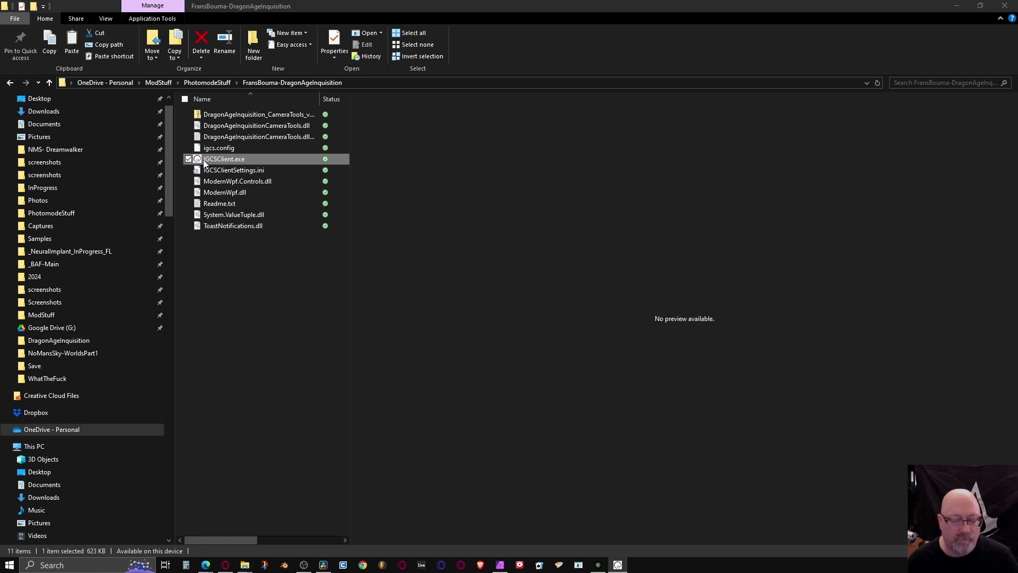
drag(467, 113, 689, 90)
click(598, 564)
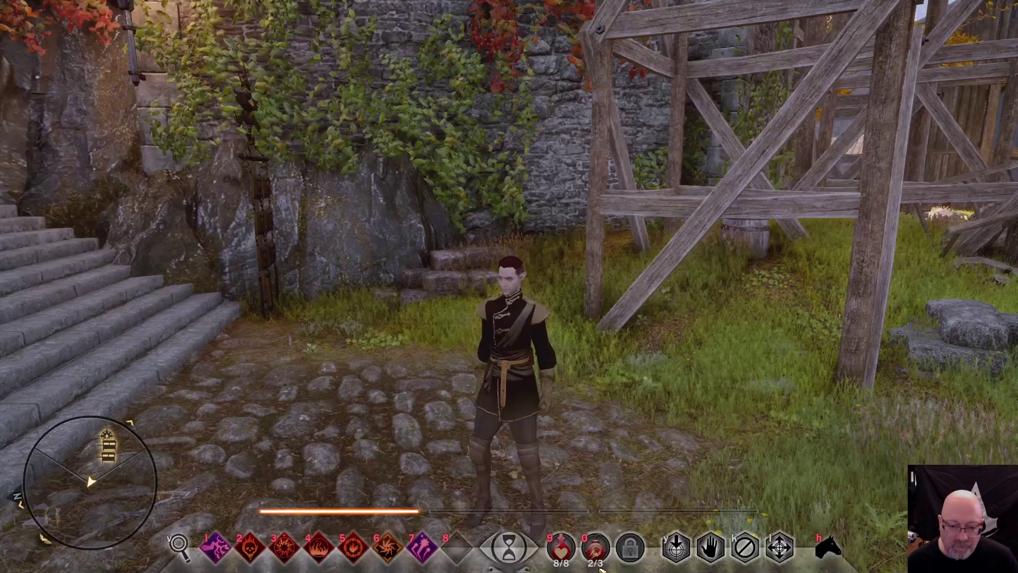
Step: Review the game's Display options, including fullscreen mode and resolution, and return to gameplay
key(Escape)
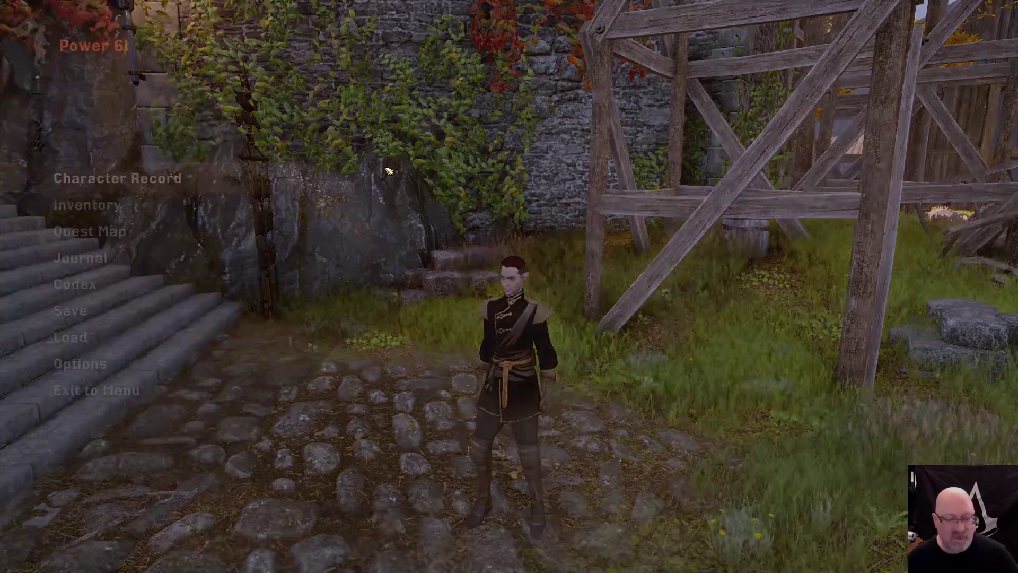
click(179, 366)
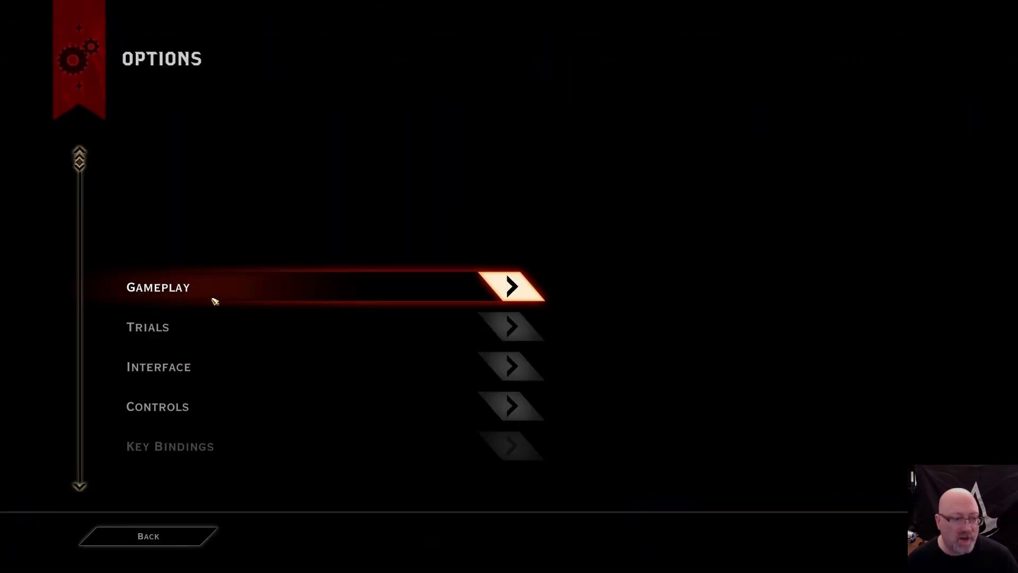
scroll(322, 334, down, 6)
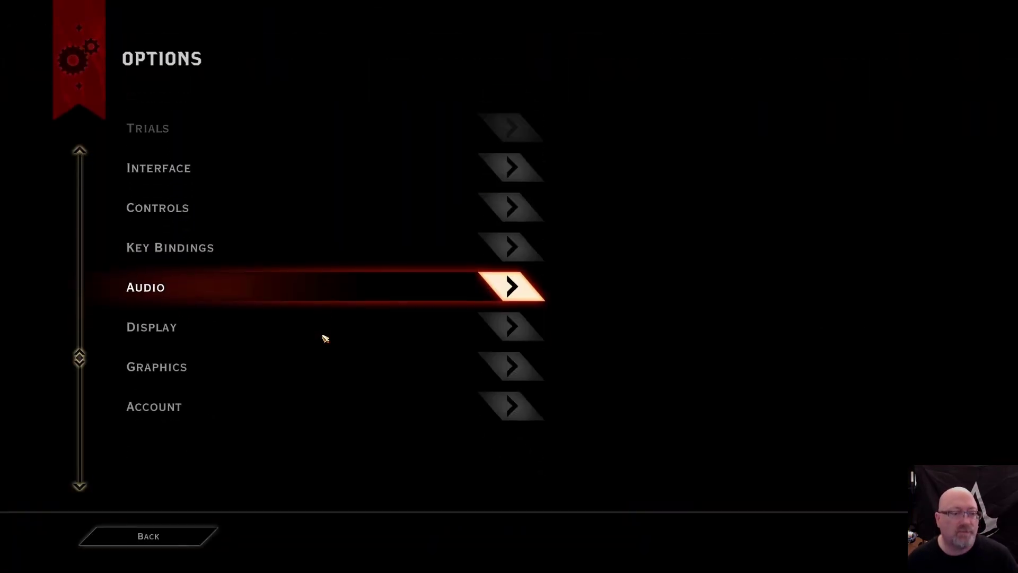
click(263, 285)
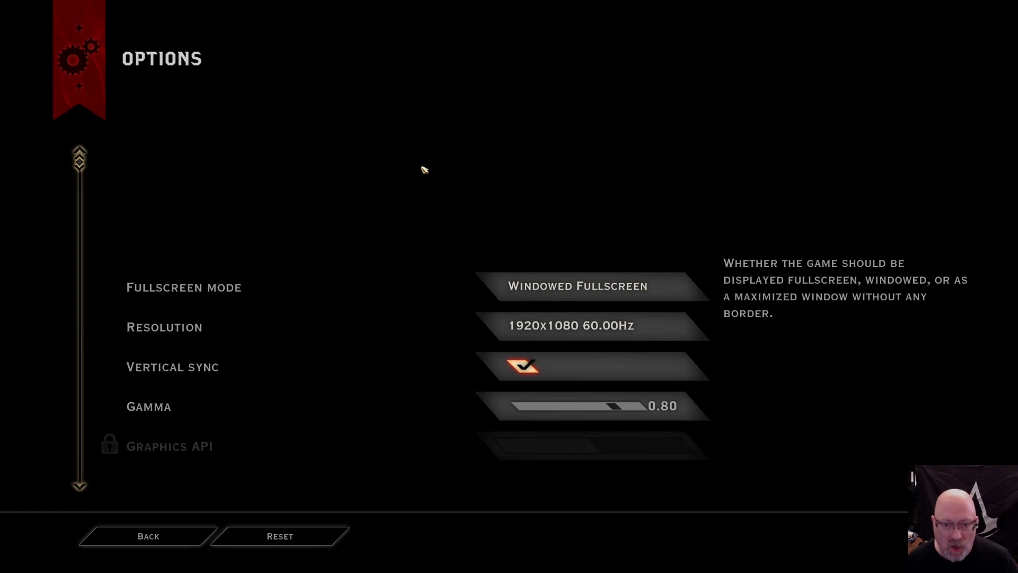
key(Escape)
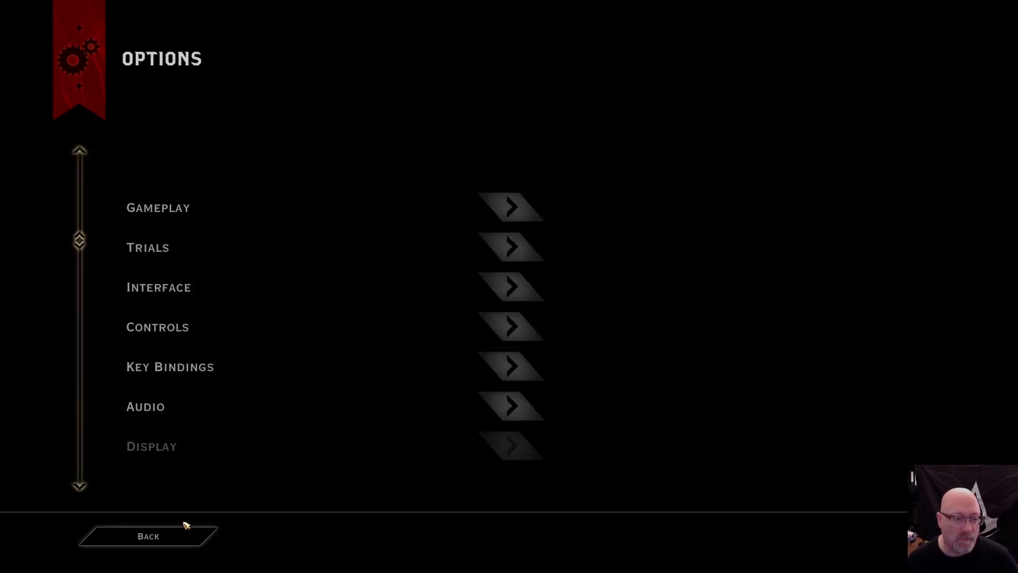
click(173, 539)
click(173, 539)
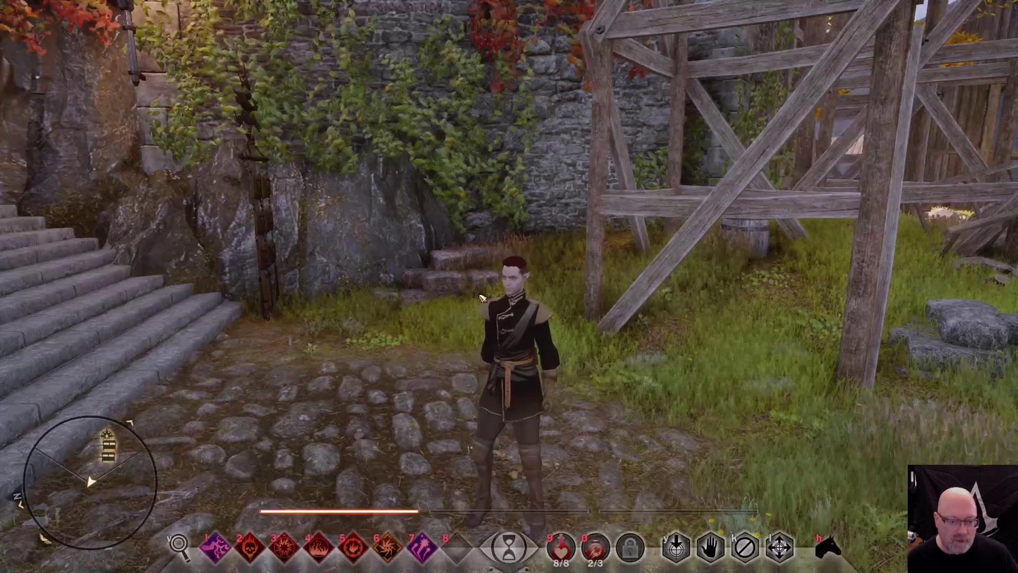
Step: Switch to the Dragon Age: Inquisition tools client, inject DragonAgeInquisitionCameraTools.dll into the game, and reposition the client window
key(alt+Tab)
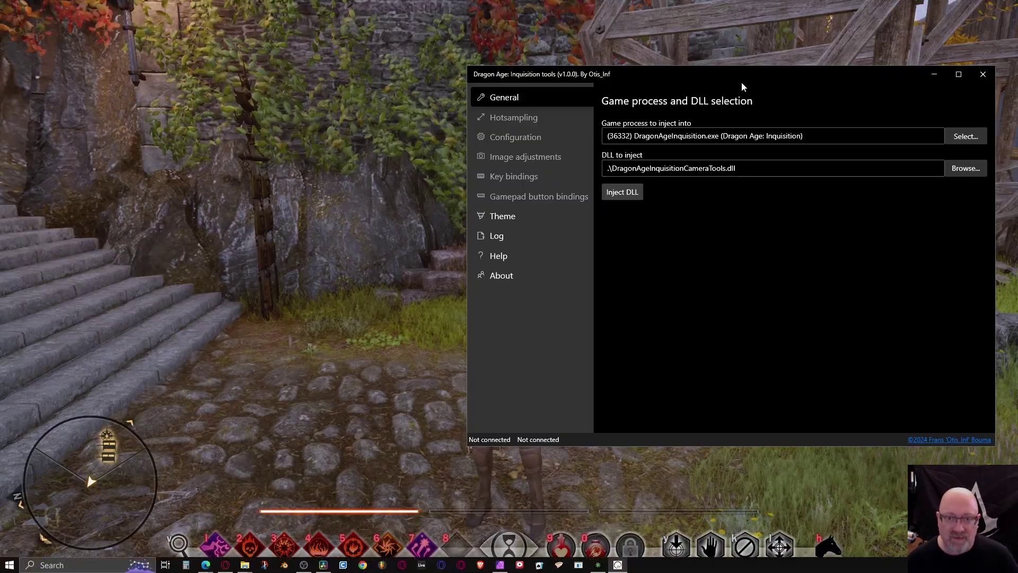
drag(741, 82, 759, 23)
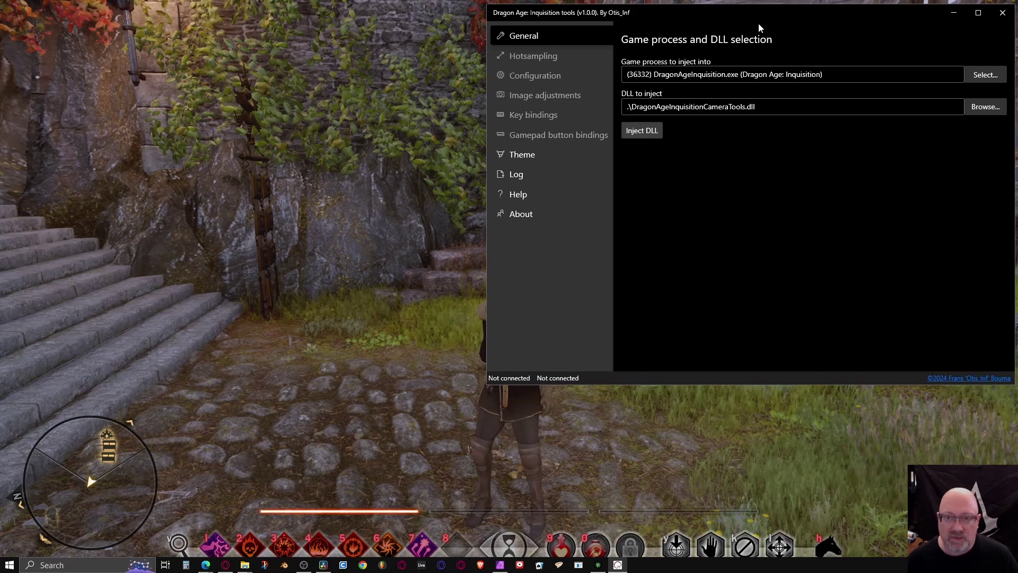
click(642, 130)
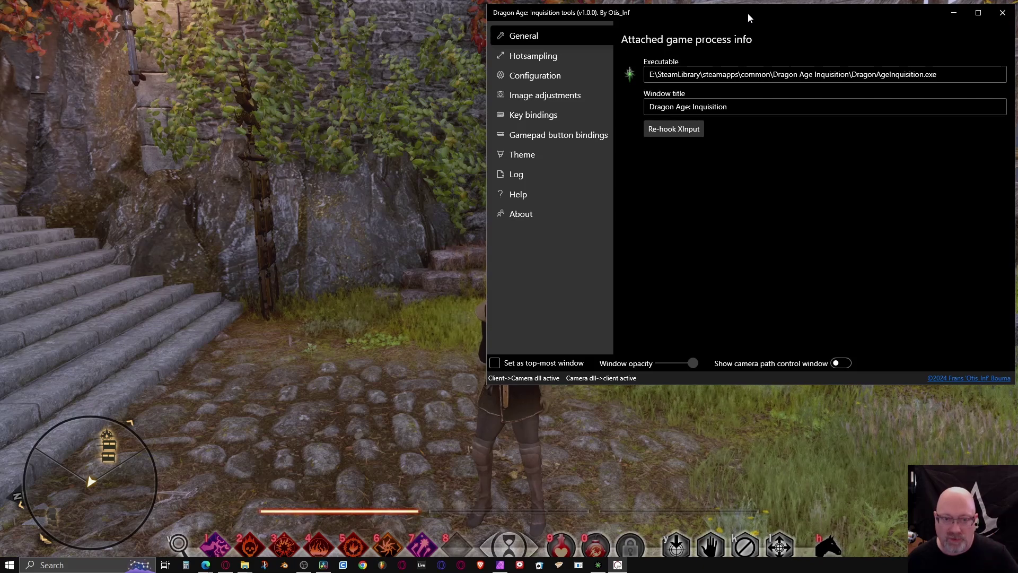
drag(749, 14, 740, 21)
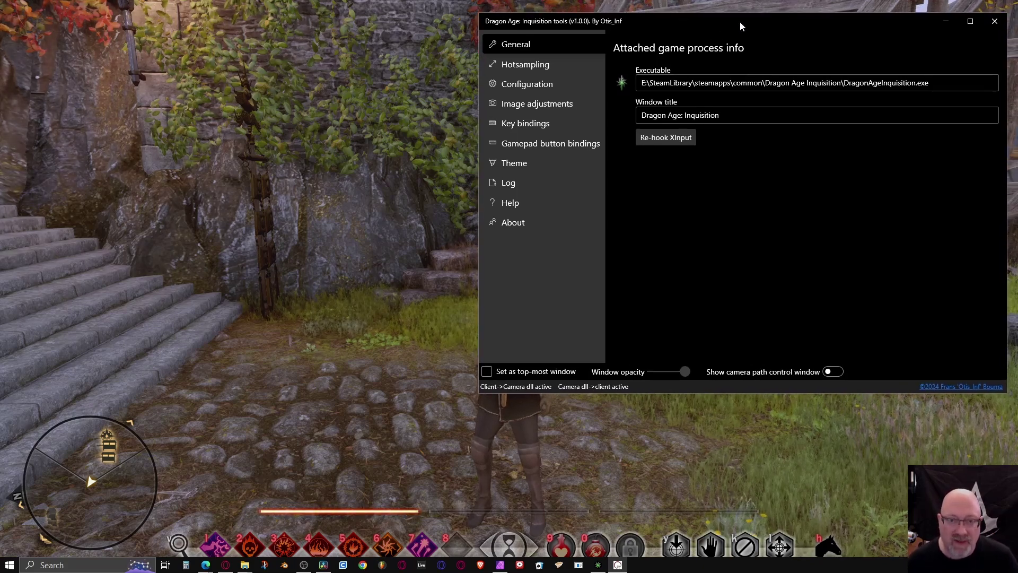
Step: Review the camera tools' keyboard bindings and gamepad button bindings, ending on the keyboard bindings
click(516, 128)
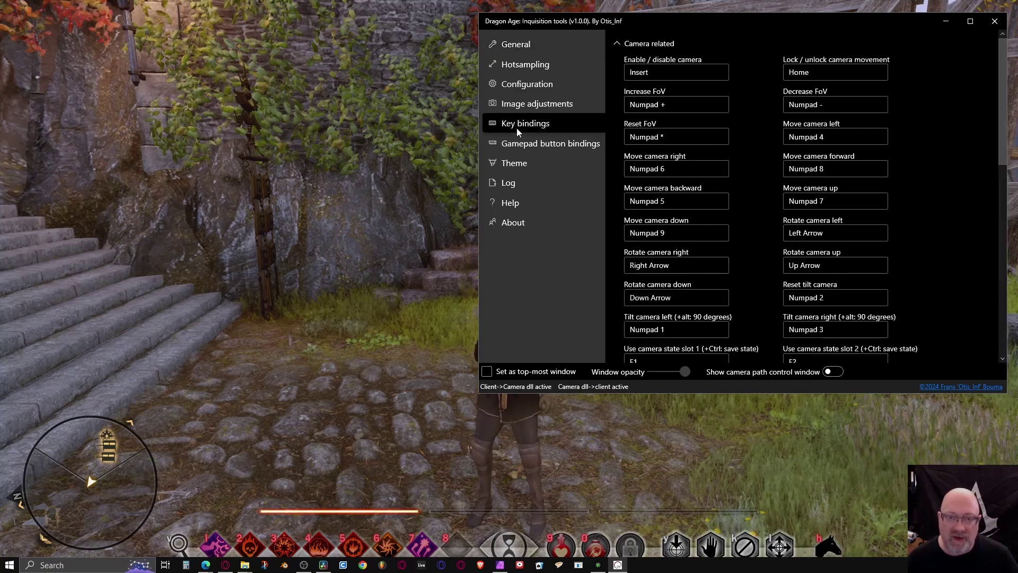
click(575, 148)
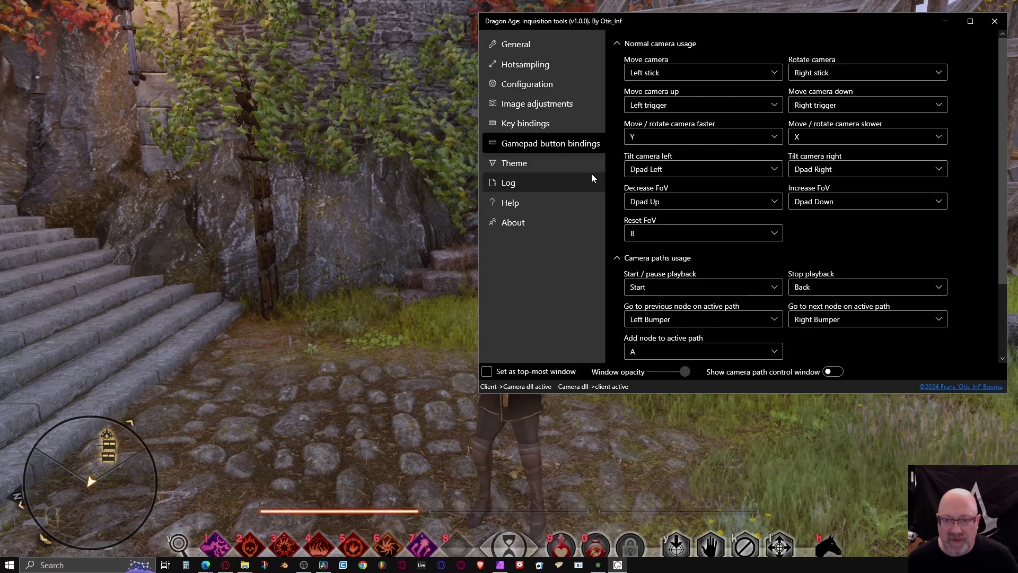
scroll(887, 233, down, 2)
scroll(887, 233, up, 2)
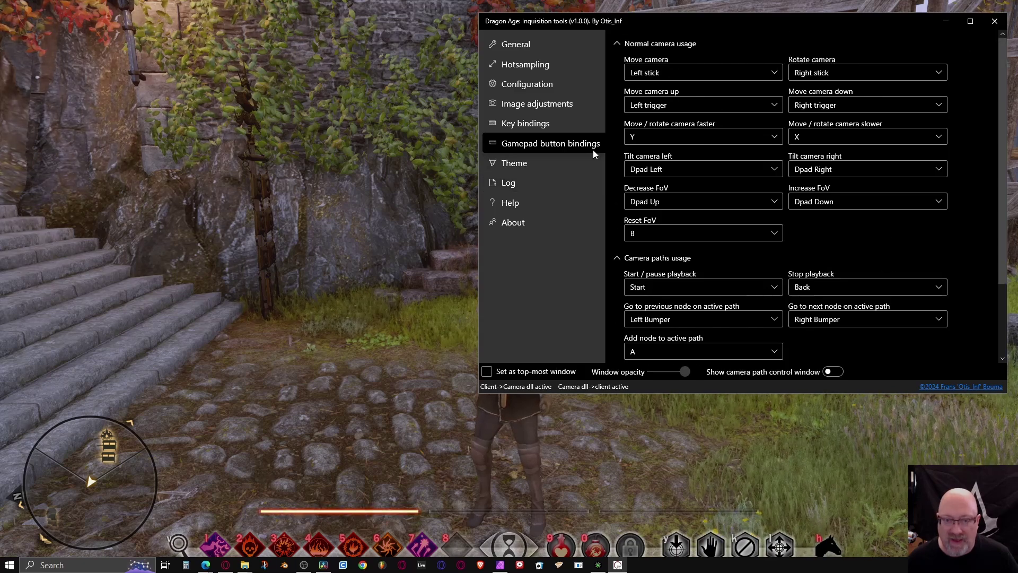
click(539, 125)
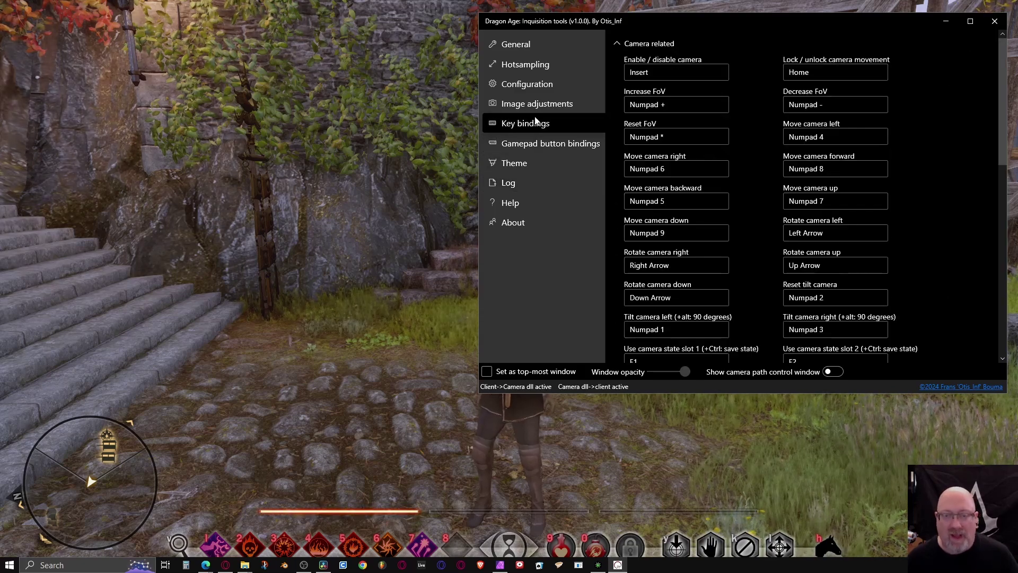
Step: Recheck the camera tools' gamepad and keyboard bindings, and move the tools client window off the game screen
click(524, 142)
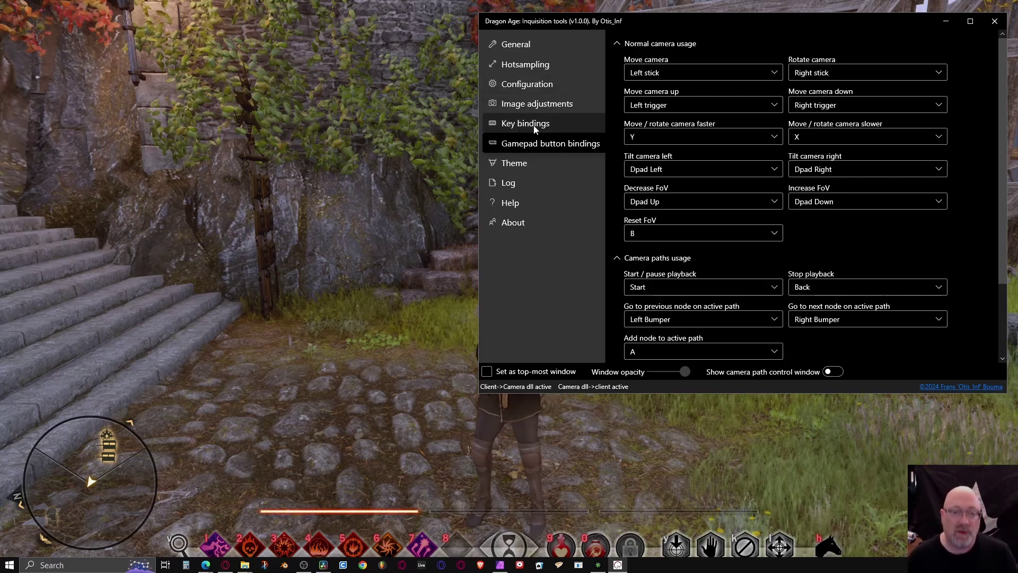
click(533, 125)
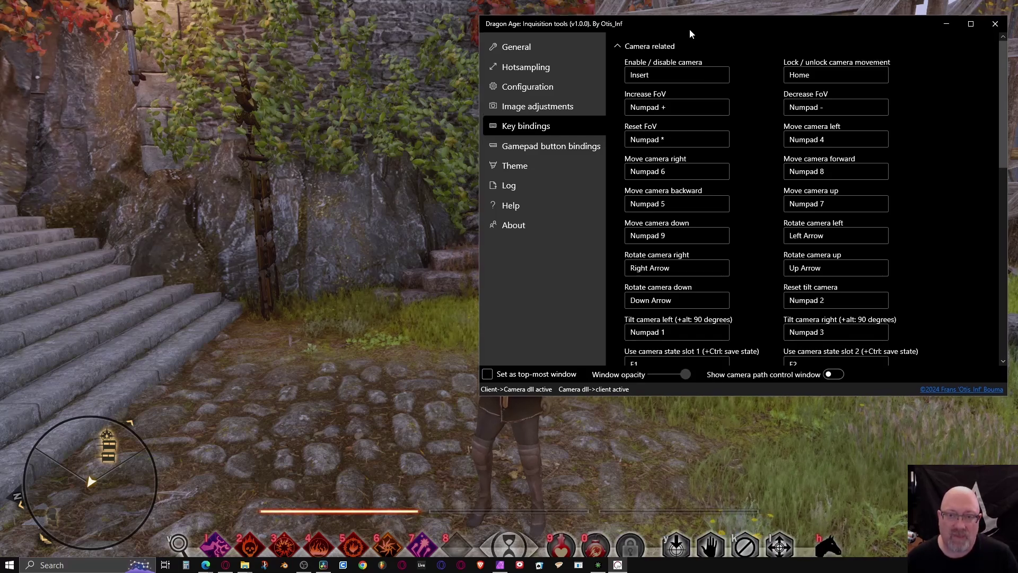
drag(689, 27, 686, 50)
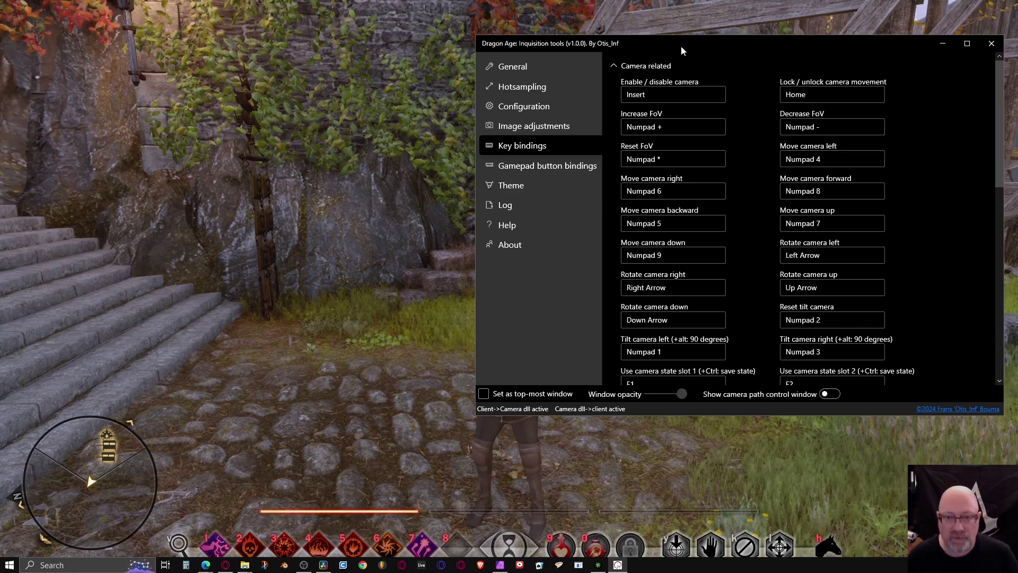
drag(681, 45, 682, 79)
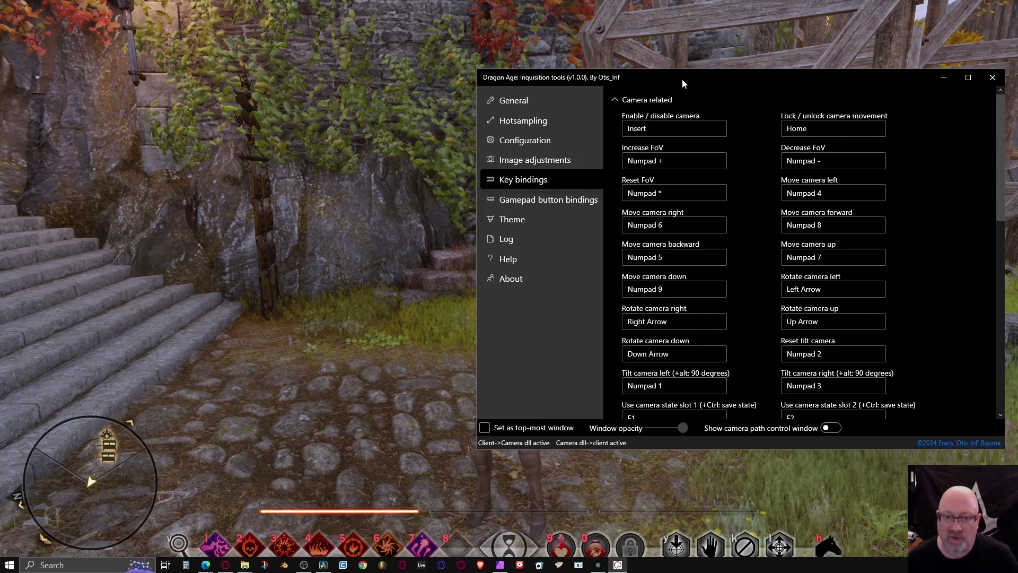
drag(671, 78, 1017, 106)
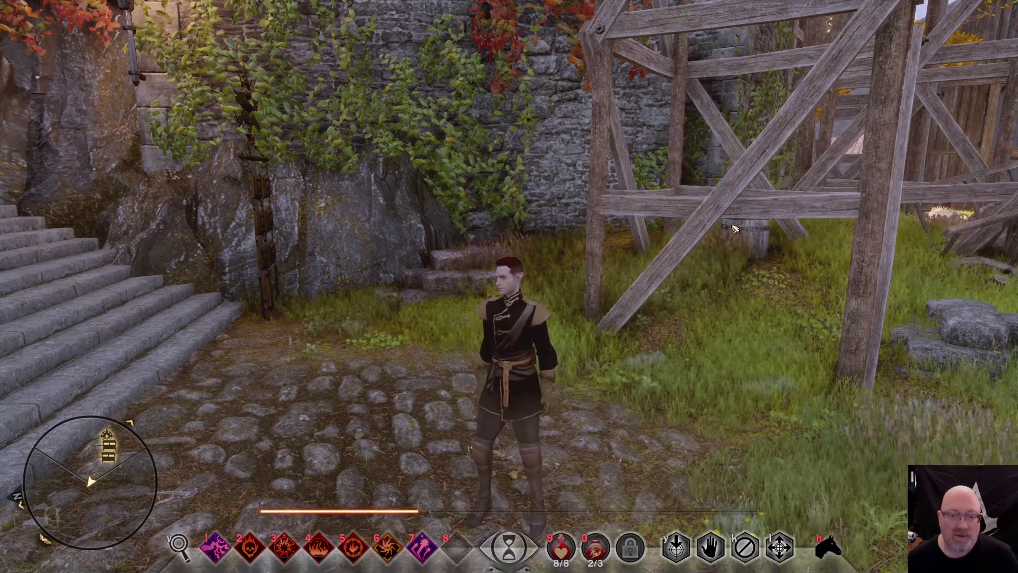
Step: Run the character up the stone stairs to the archway and turn him around to face the camera
key(a)
key(w)
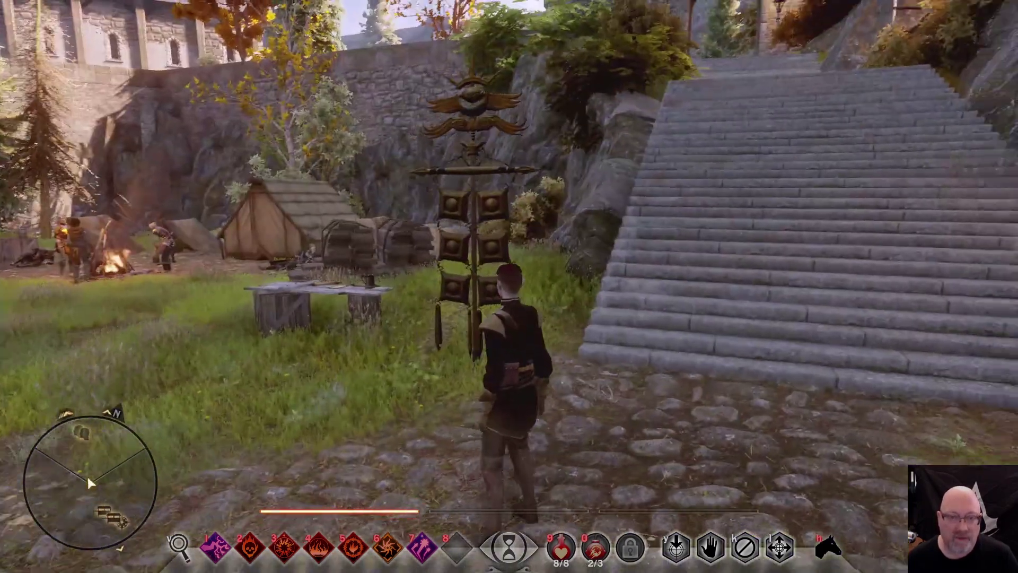
key(w)
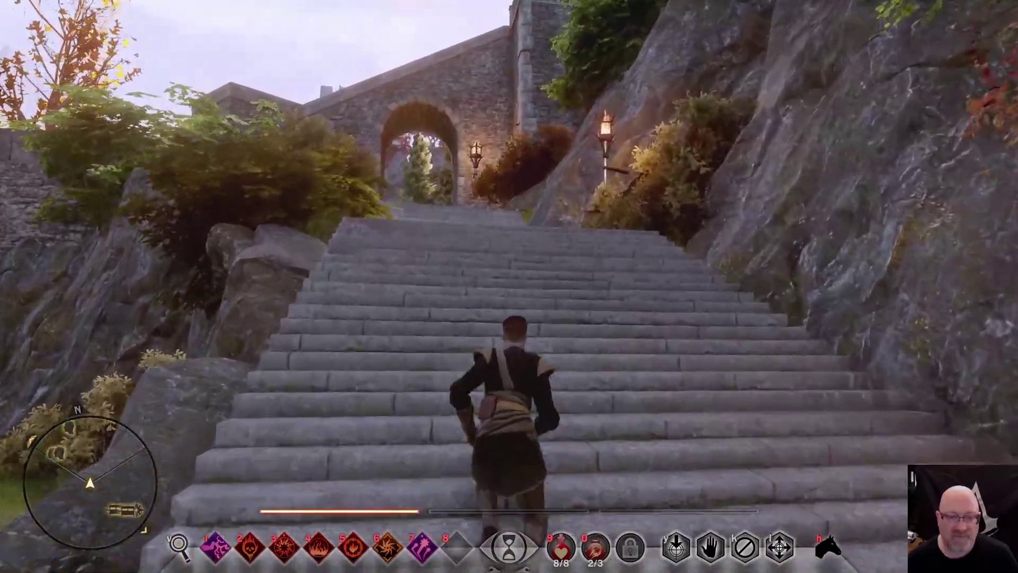
key(w)
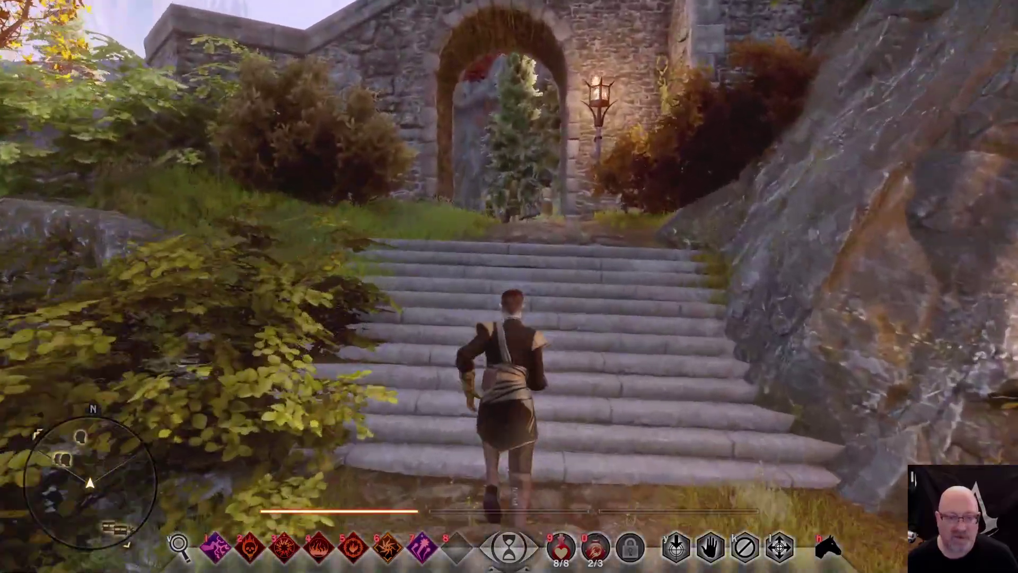
key(w)
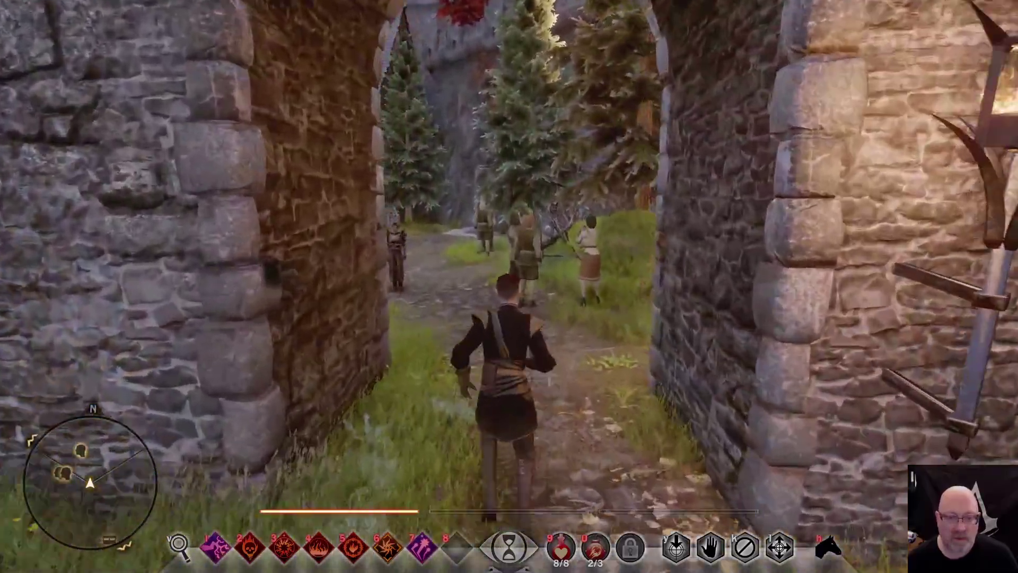
key(w)
key(s)
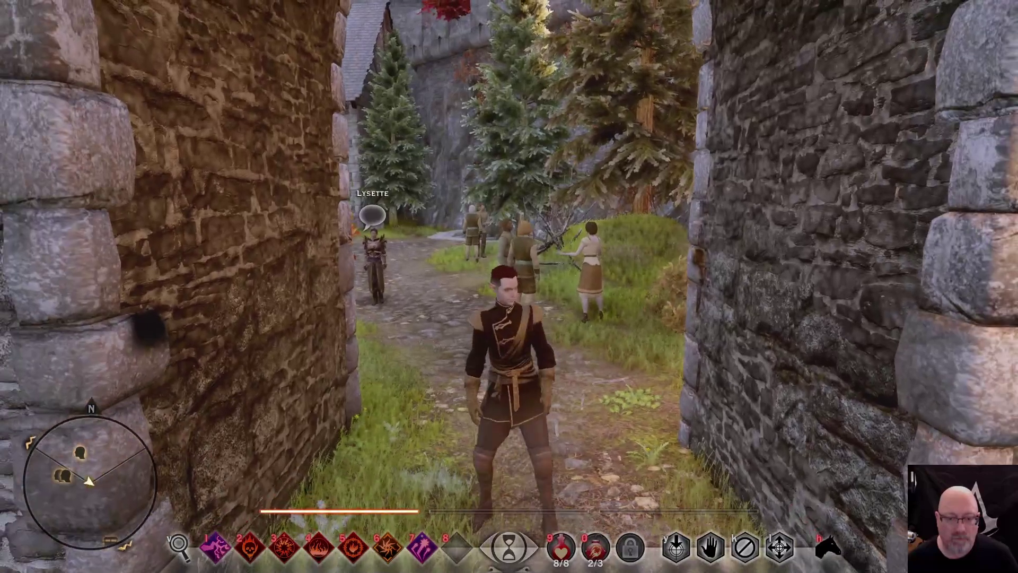
key(s)
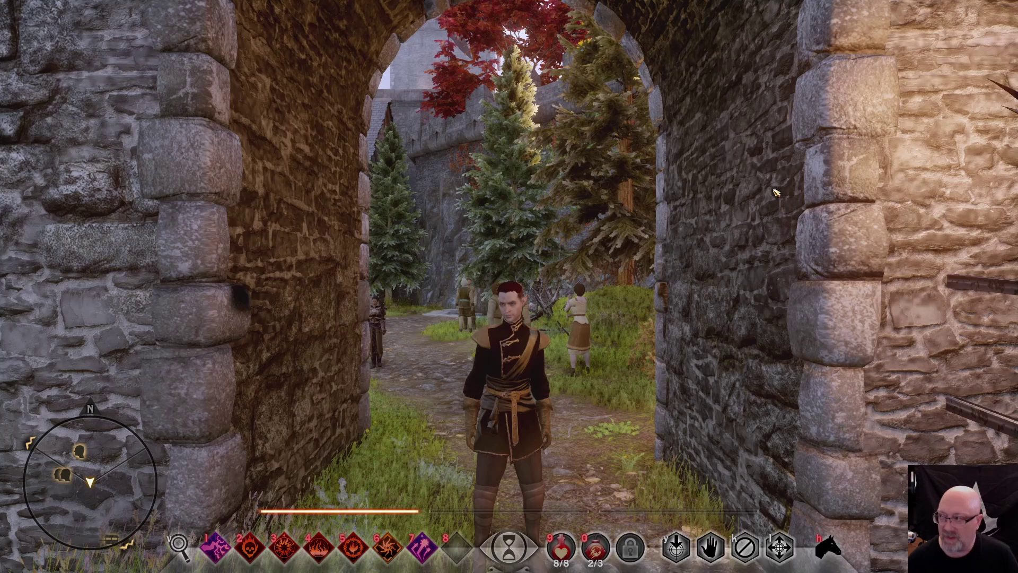
Step: Pause the game, hide the HUD and enable the free camera in front of the archway
key(space)
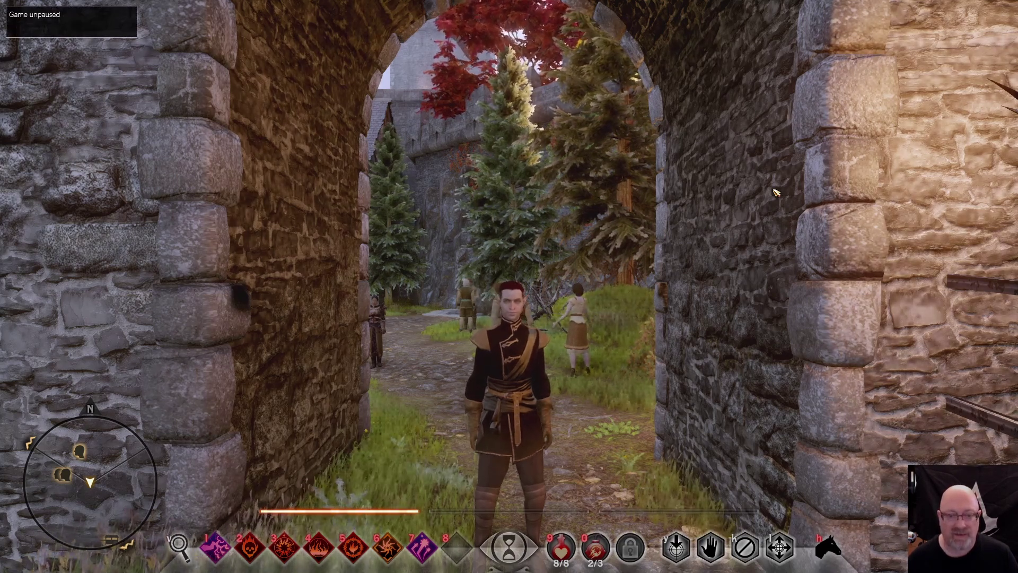
key(space)
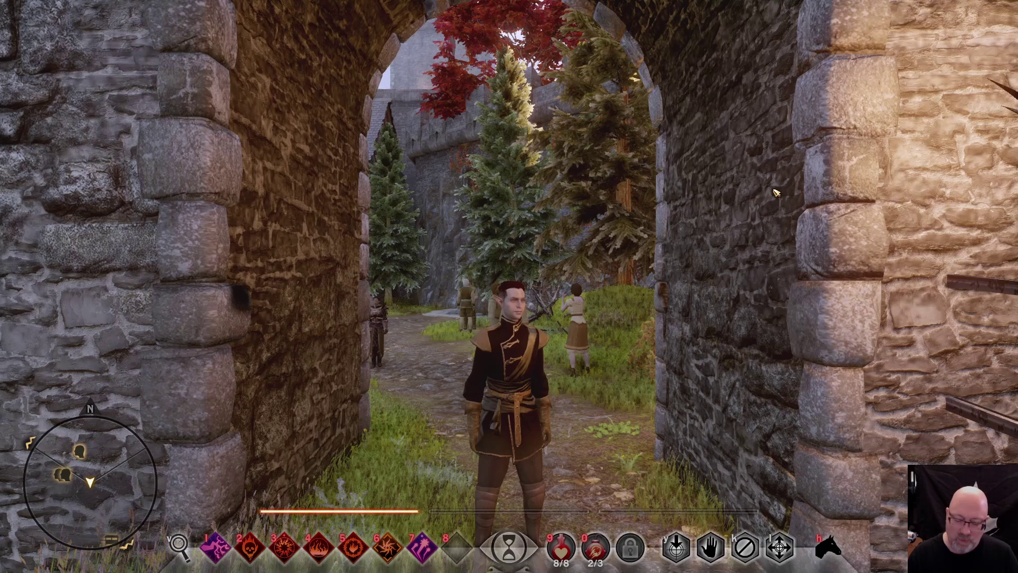
key(F10)
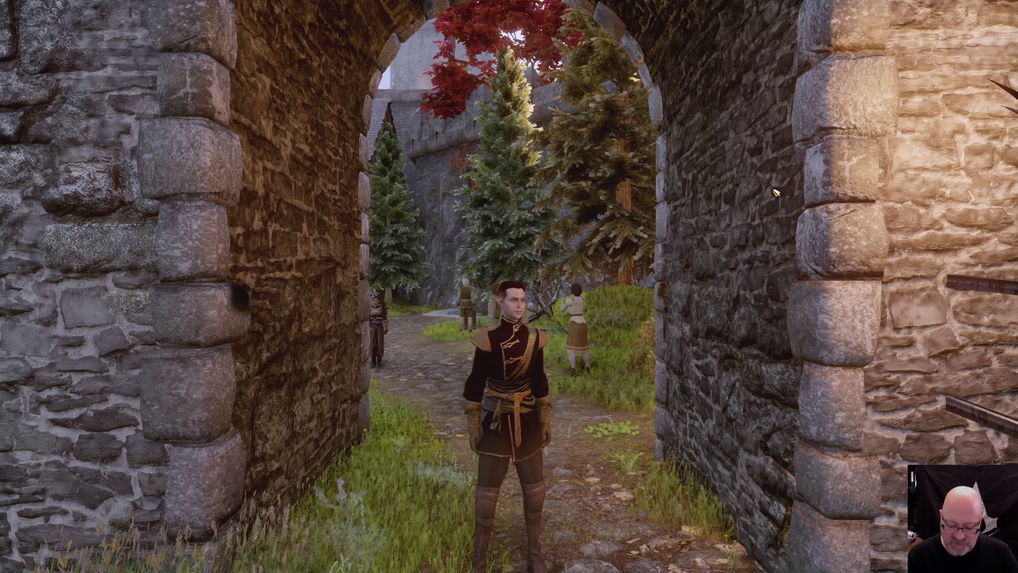
key(Insert)
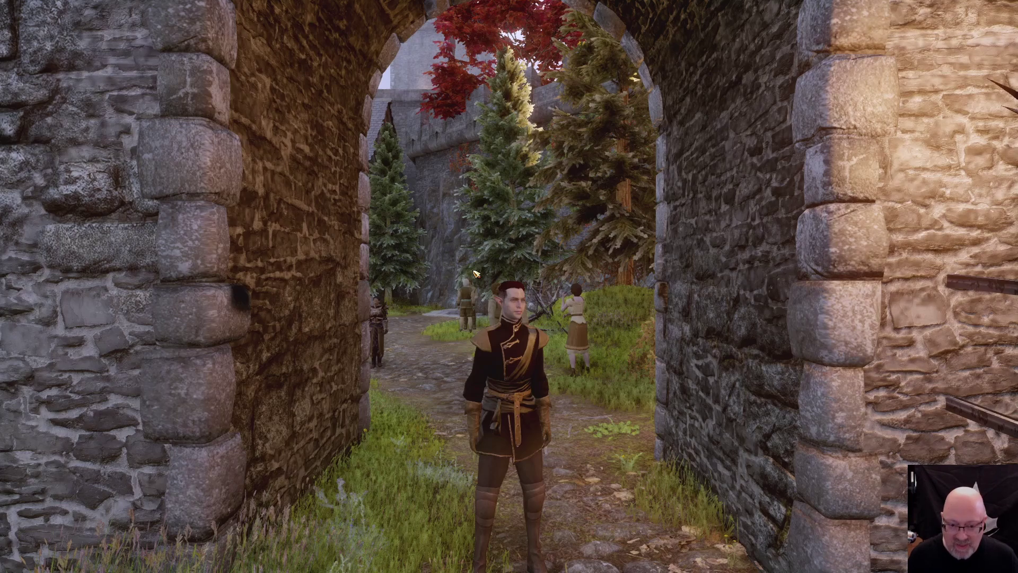
Step: Fly the free camera closer to the character and back out, framing his full figure in front of the archway
scroll(476, 274, up, 2)
scroll(475, 273, down, 2)
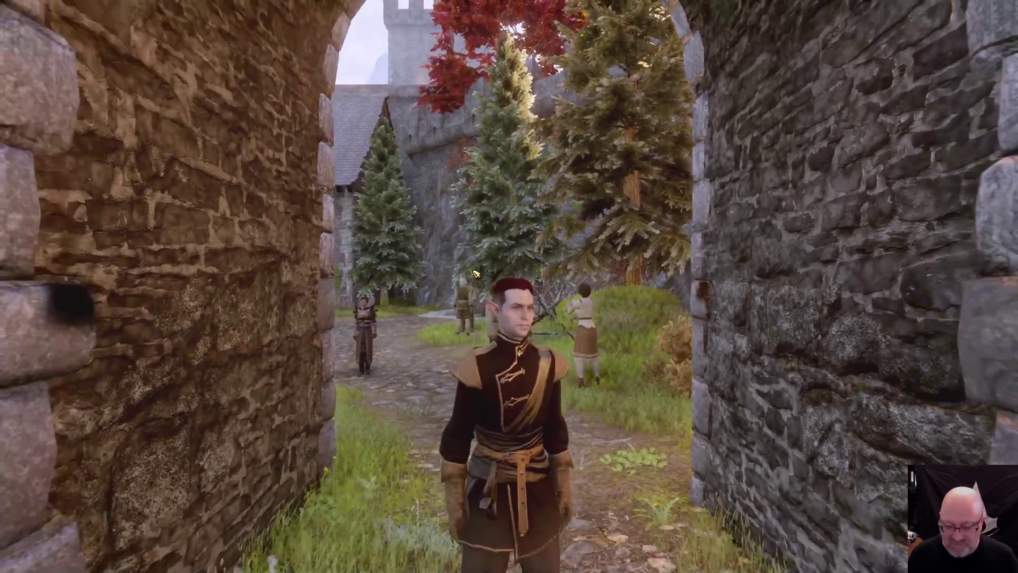
key(d)
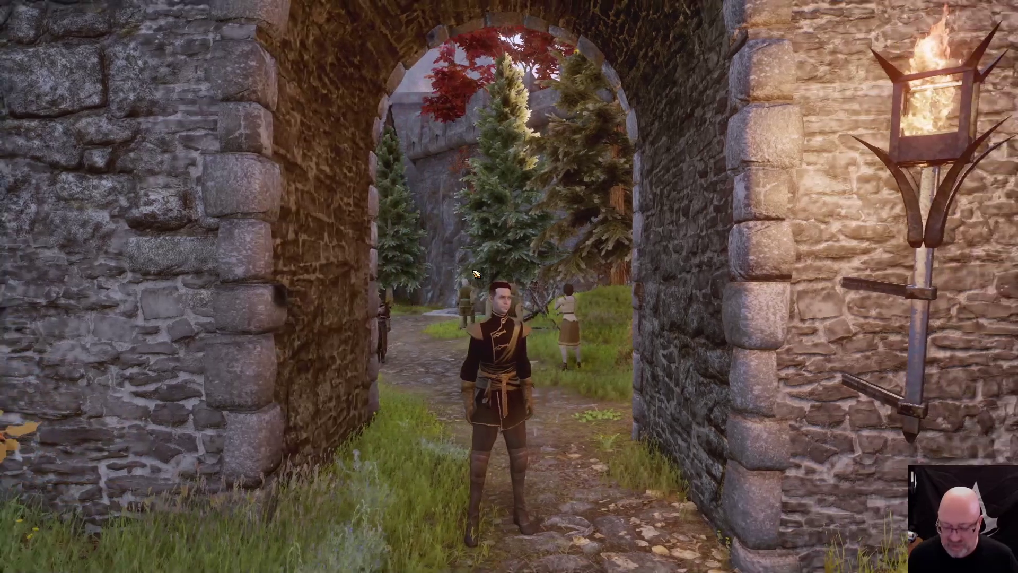
scroll(475, 273, down, 2)
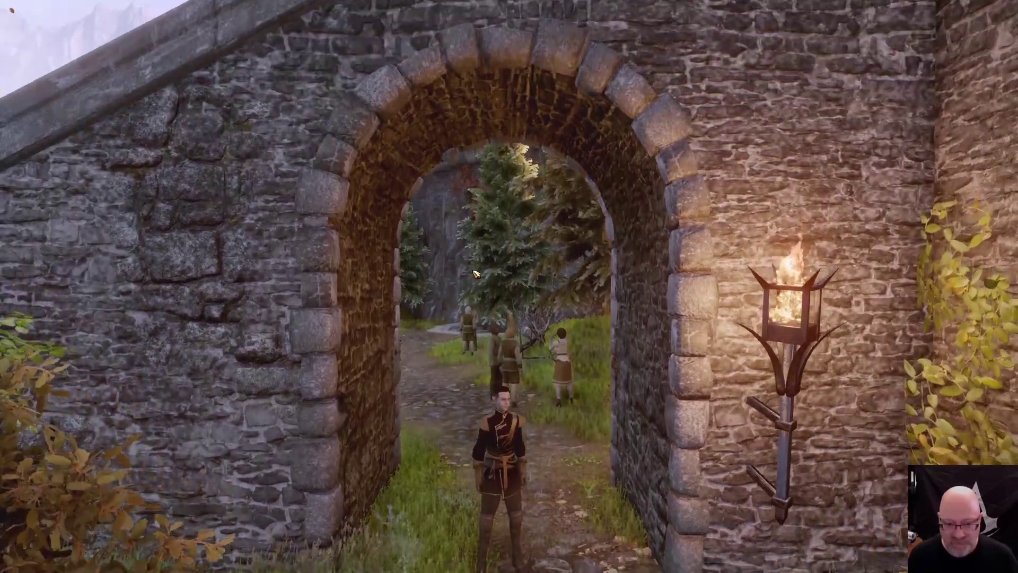
scroll(475, 273, up, 2)
scroll(475, 274, down, 2)
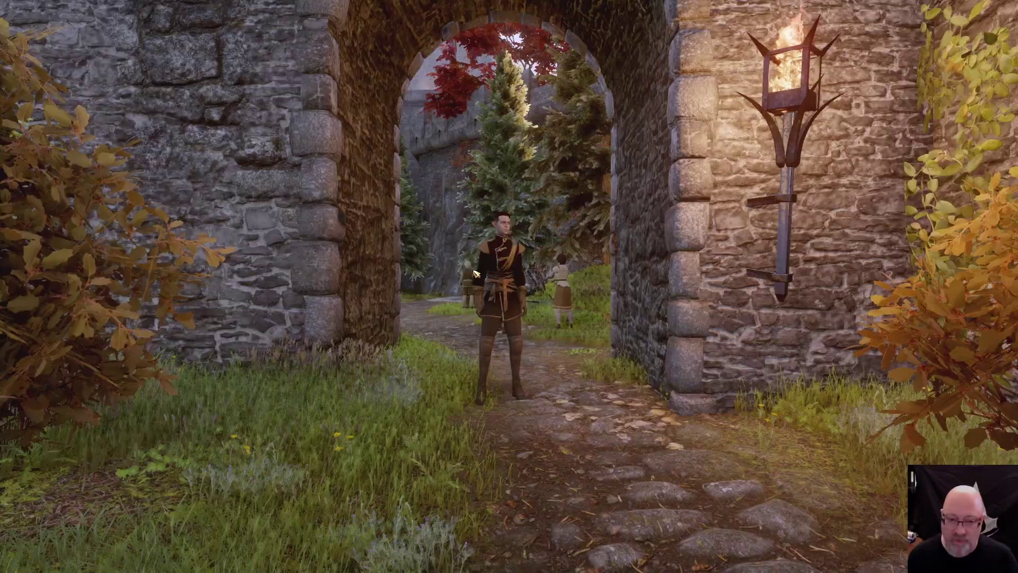
Step: Tilt the camera in 90-degree steps to portrait orientation and move in to frame the character's face and upper body
key(e)
key(q)
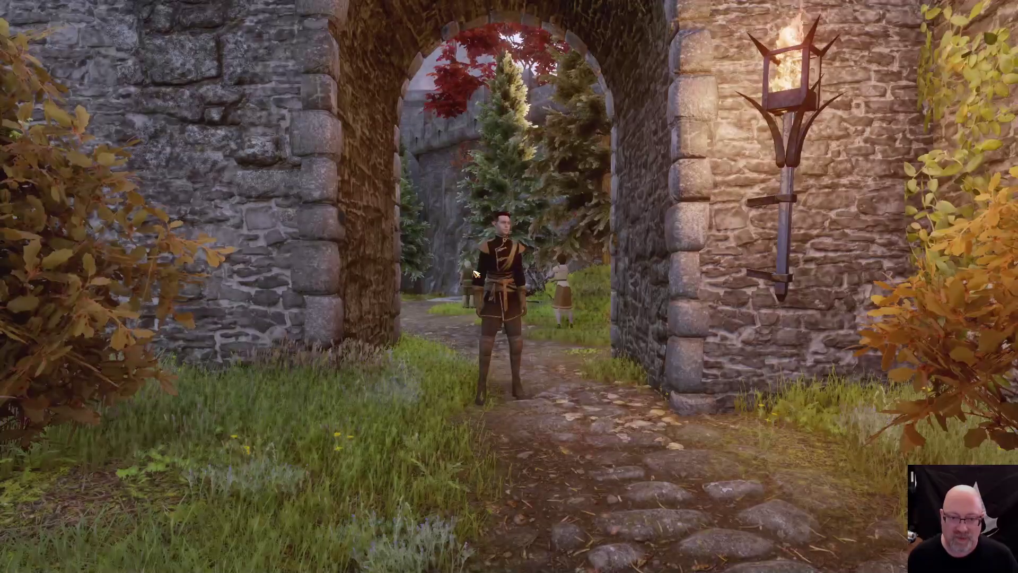
key(e)
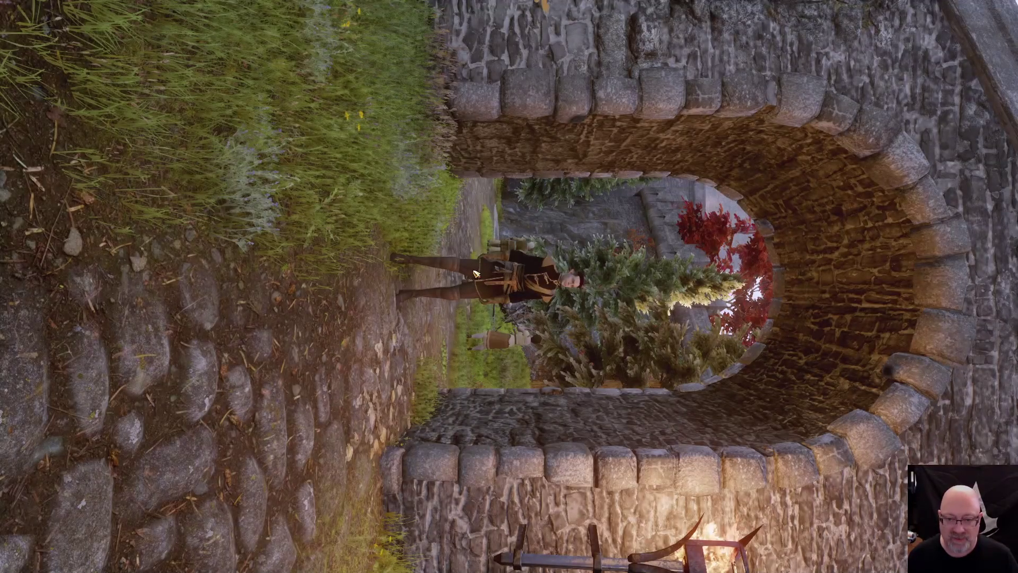
key(e)
key(e)
key(e)
key(e)
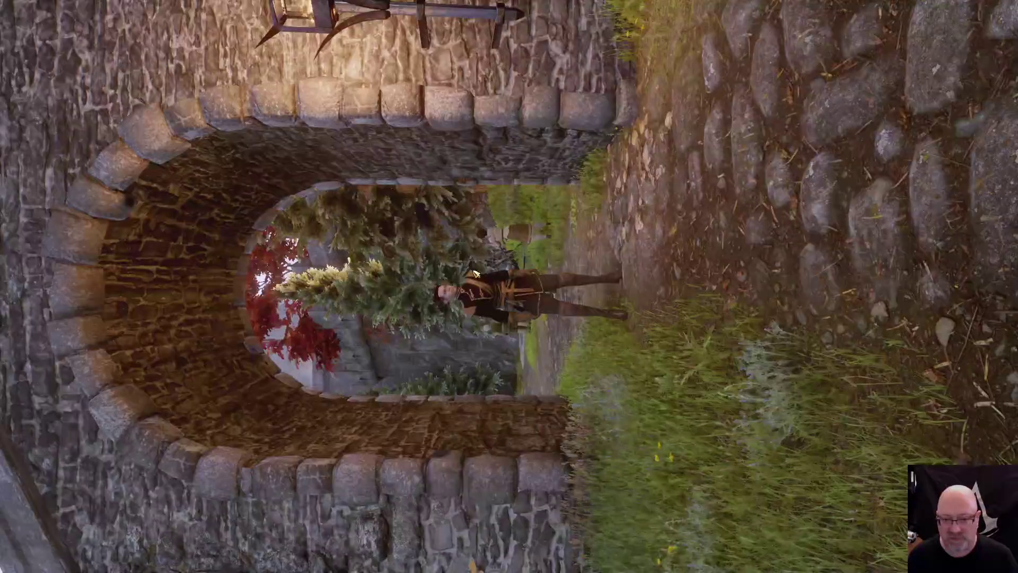
key(e)
key(e)
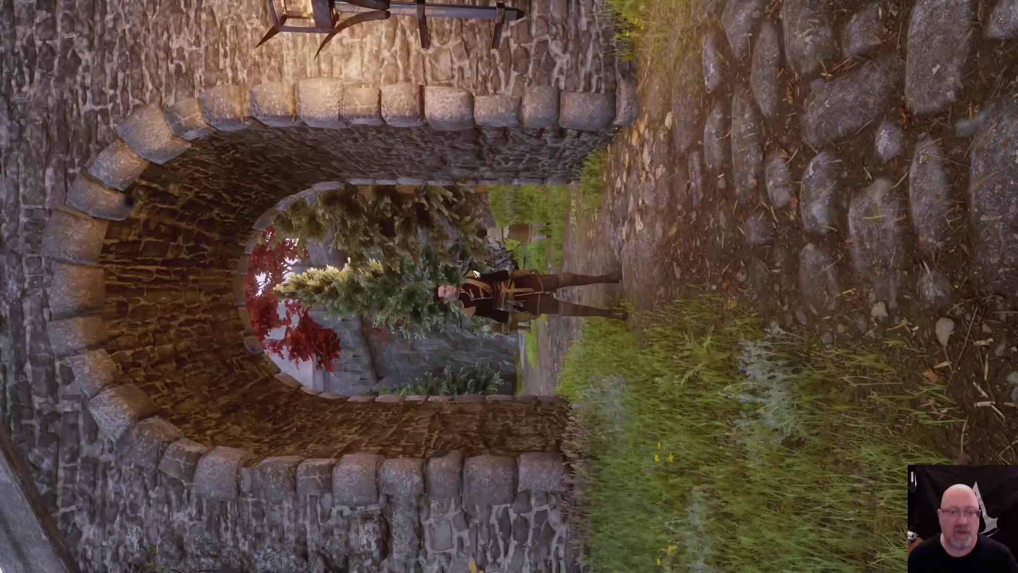
key(e)
key(e)
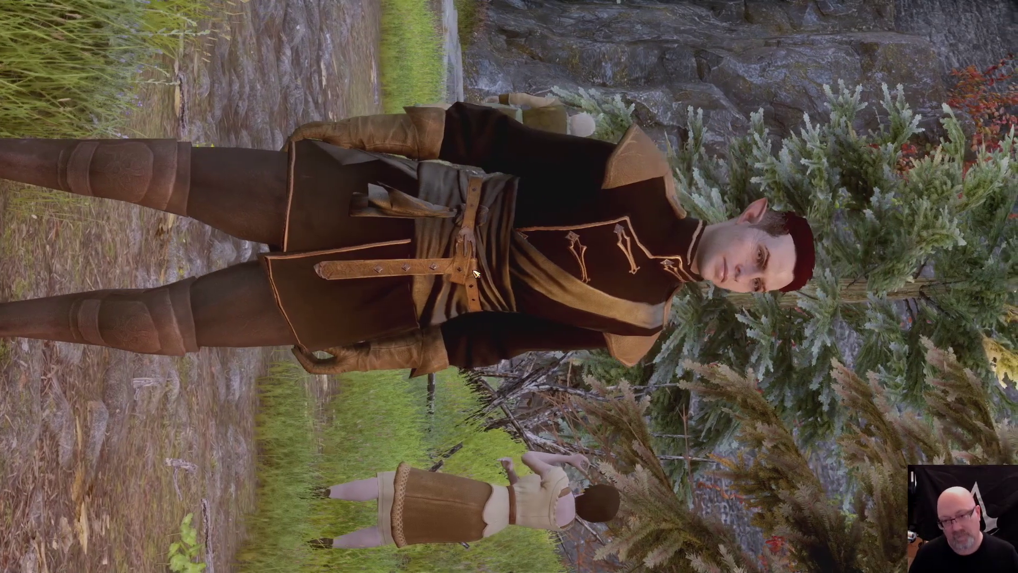
scroll(474, 273, up, 3)
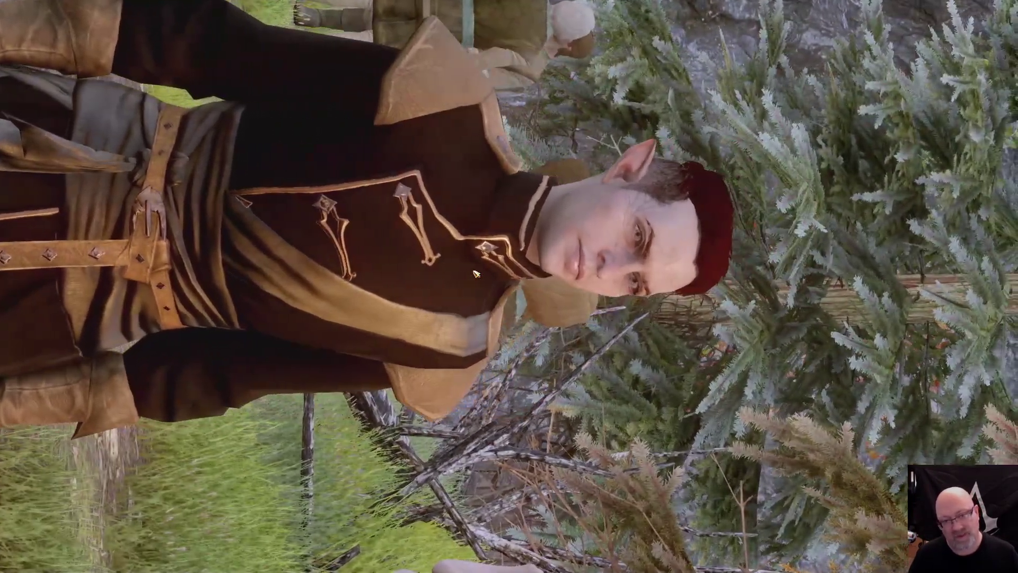
scroll(475, 273, up, 2)
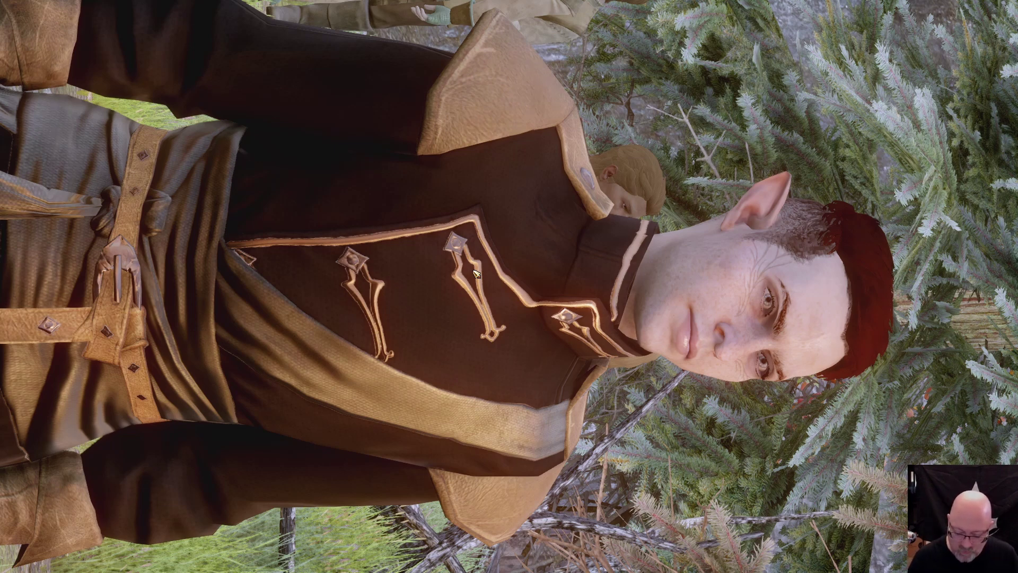
Step: Open the ReShade overlay and make sure the IgcsDOF [IgcsDof.fx] shader is enabled
key(Home)
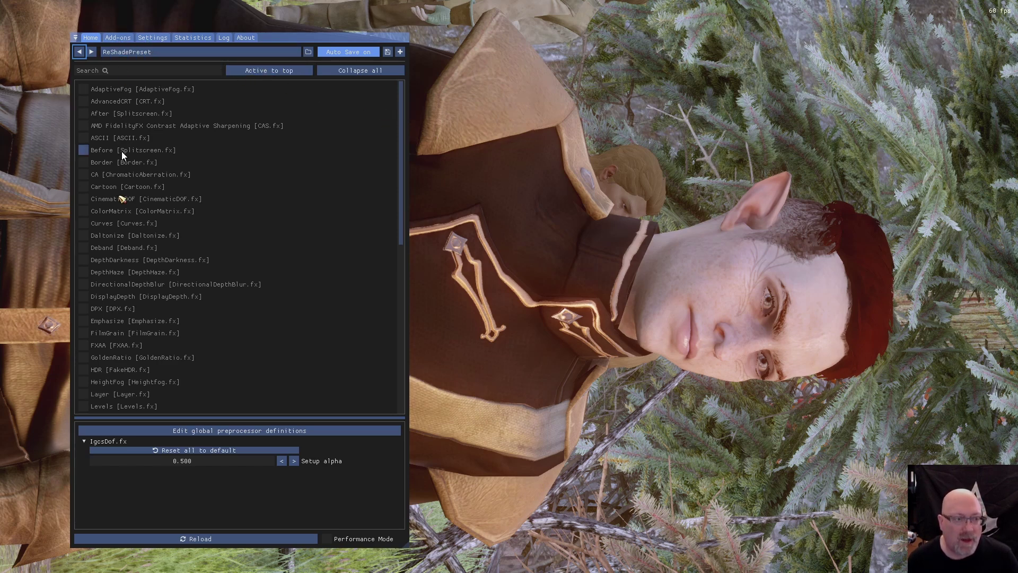
scroll(119, 199, down, 10)
click(94, 284)
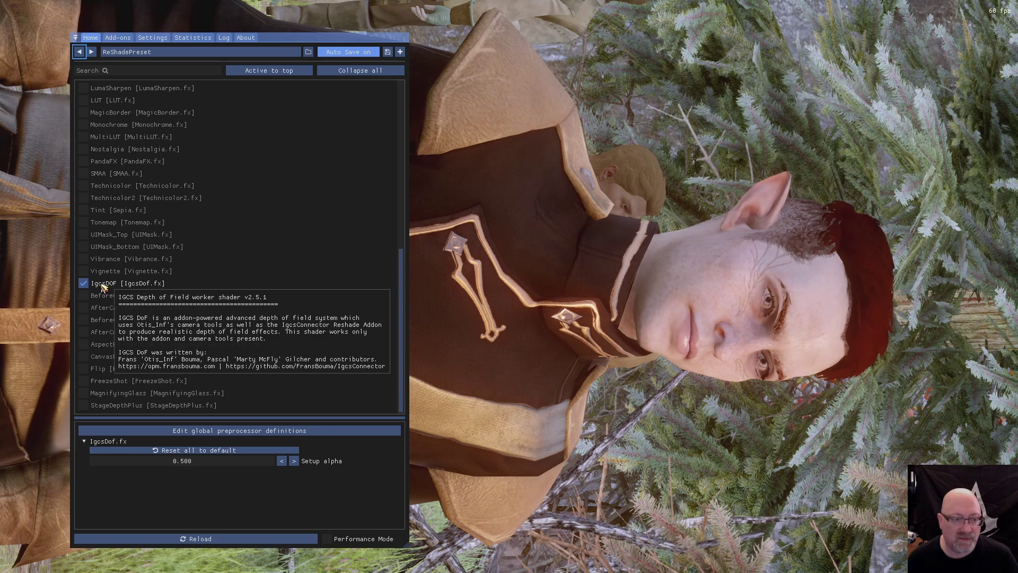
Step: Collapse the Generic Depth and Effect Runtime Sync add-ons, and start a depth-of-field session in the IGCS Connector
click(124, 39)
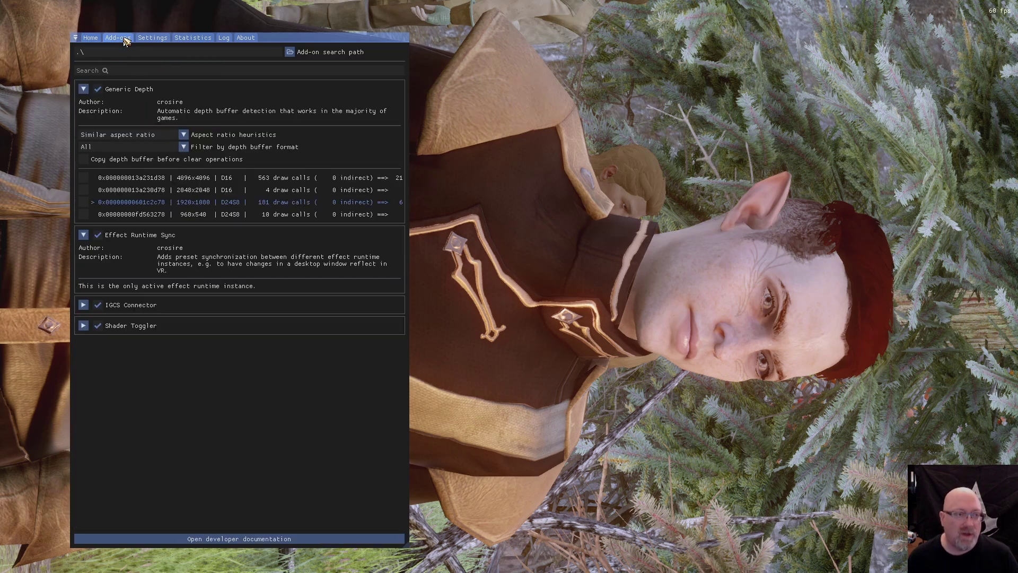
click(84, 88)
click(83, 110)
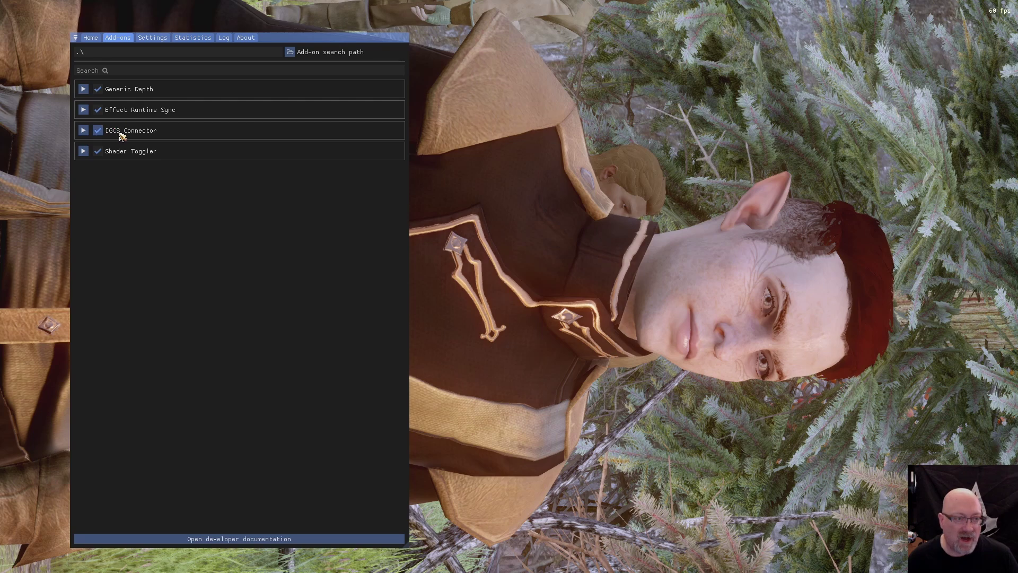
click(83, 132)
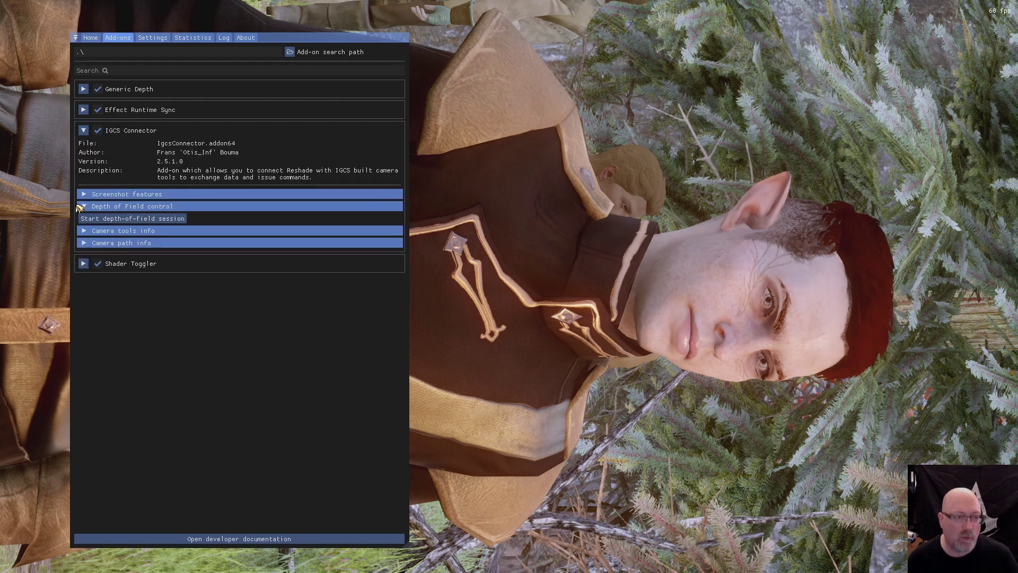
click(95, 207)
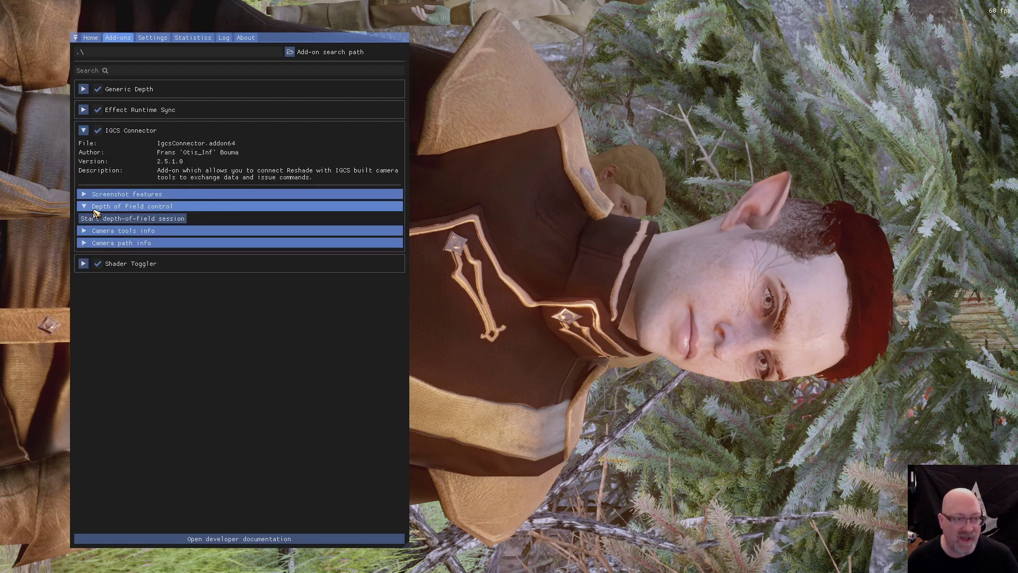
click(137, 219)
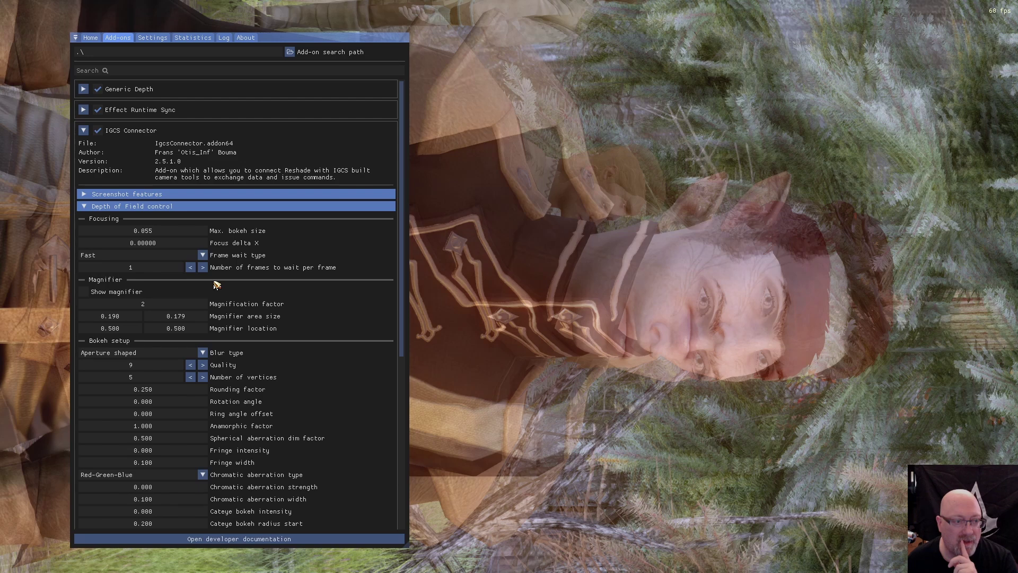
Step: Look over the depth-of-field settings and lower Max. bokeh size to 0.001
scroll(215, 285, down, 4)
scroll(215, 285, up, 4)
scroll(214, 285, down, 1)
scroll(215, 285, up, 1)
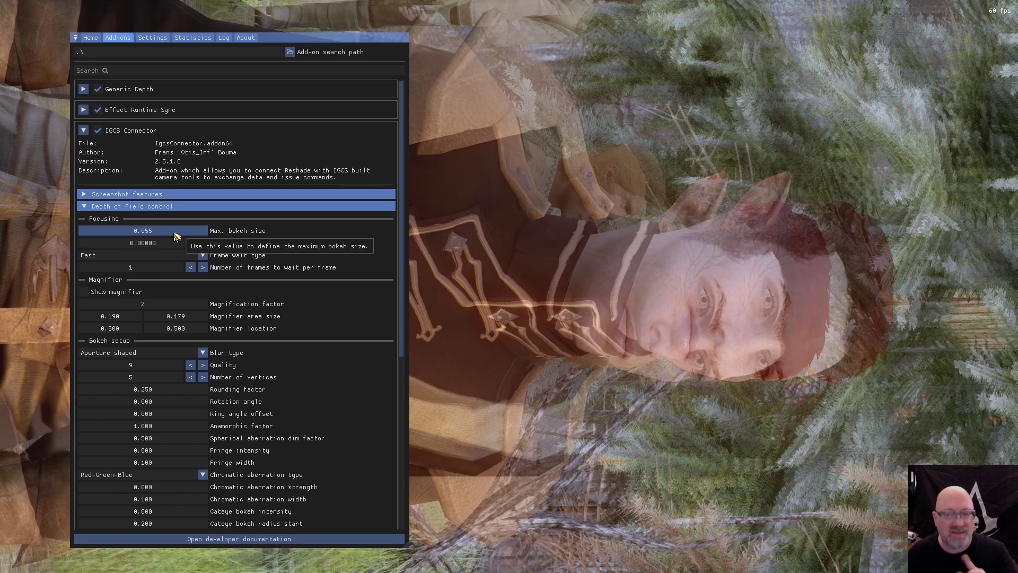
drag(174, 236, 156, 234)
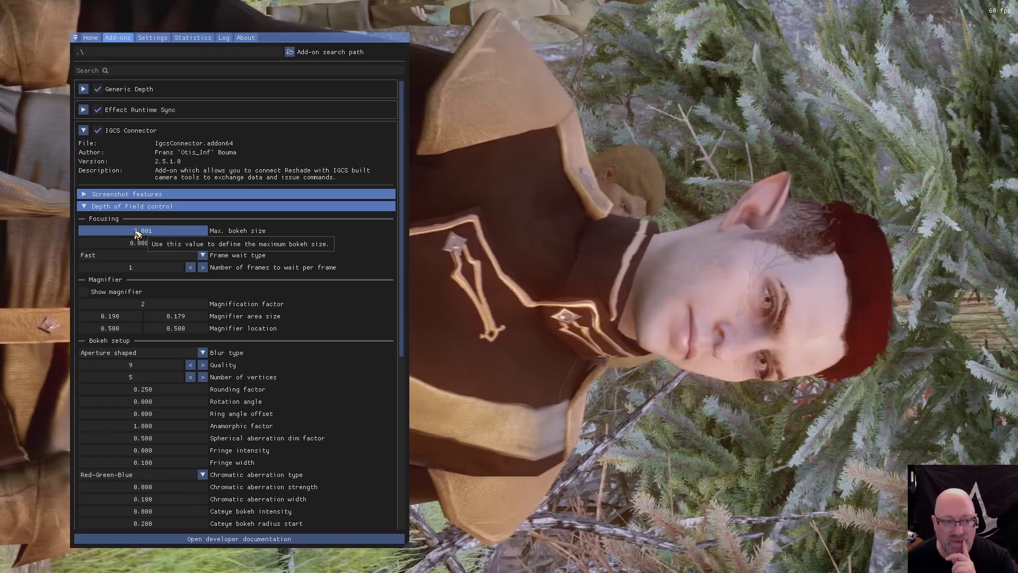
Step: Set Max. bokeh size to 0.020 and align the doubled images on the character's face with a Focus delta X of 0.02275
drag(150, 235, 148, 237)
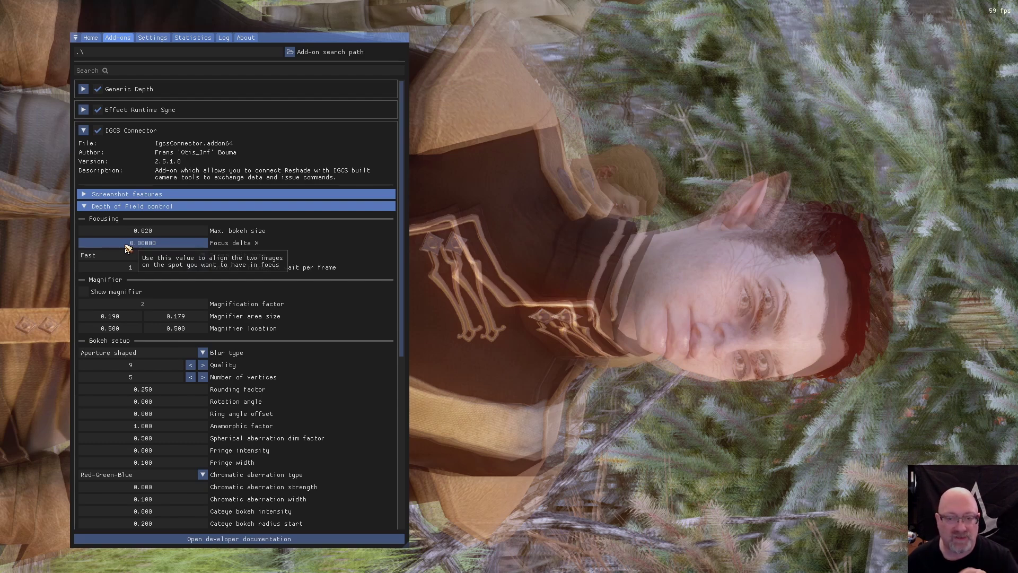
drag(128, 249, 370, 283)
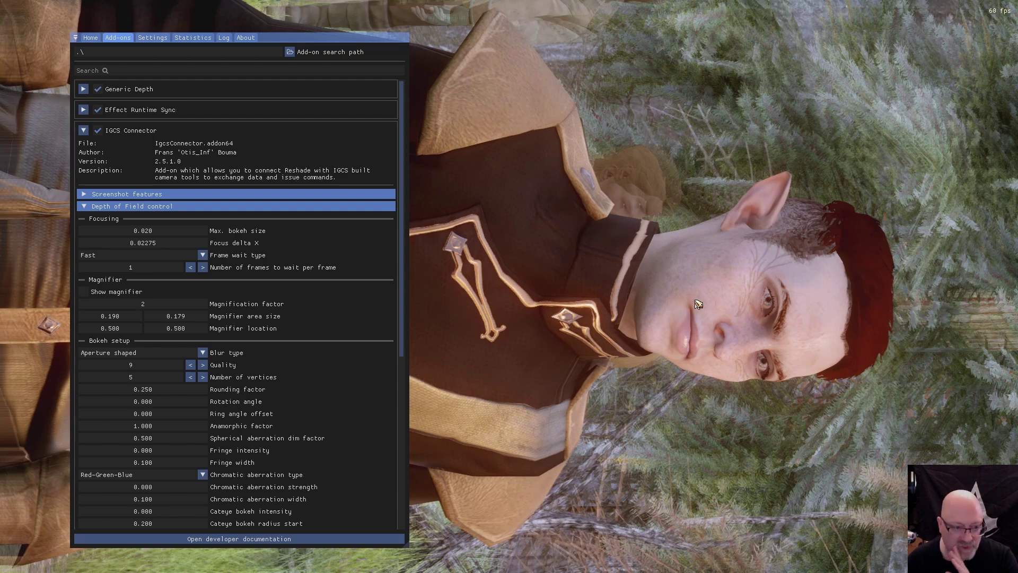
Step: Show the magnifier with magnification factor 4 and place it over the character's upper eye at location 0.757, 0.520
click(84, 292)
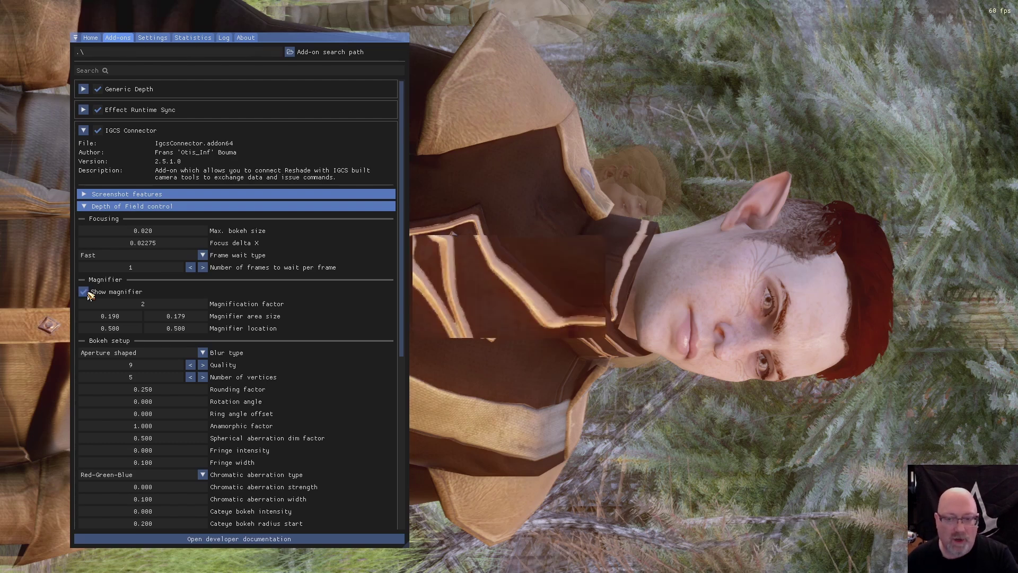
drag(113, 333, 135, 331)
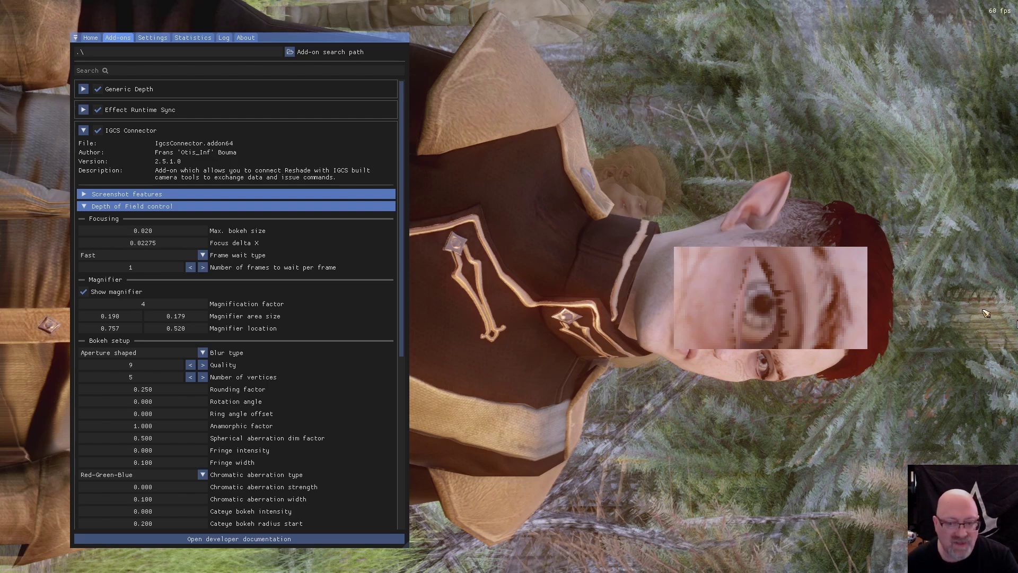
Step: Try the Circular blur type in the bokeh setup, and return it to Aperture shaped
scroll(358, 312, down, 1)
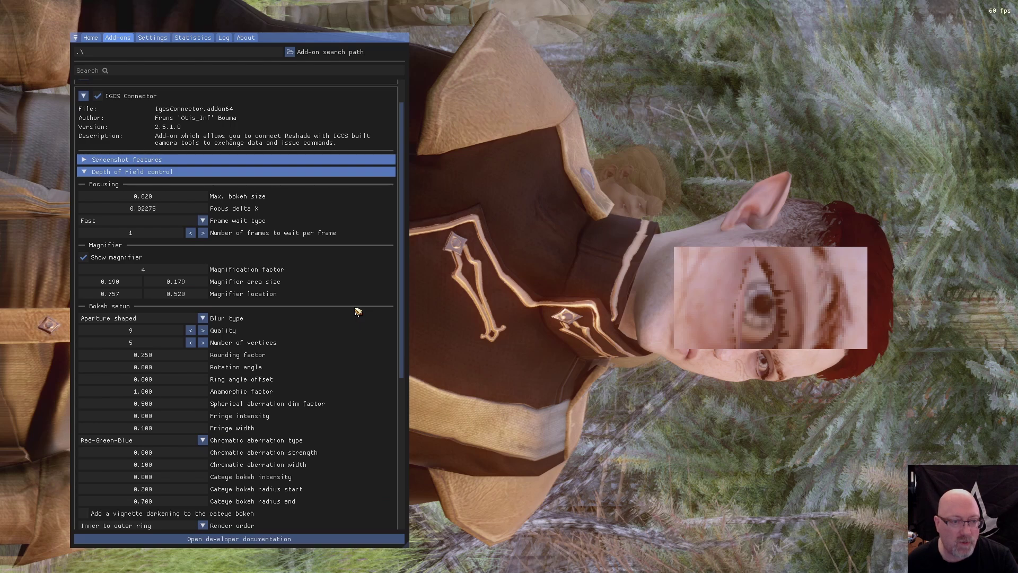
scroll(358, 312, down, 5)
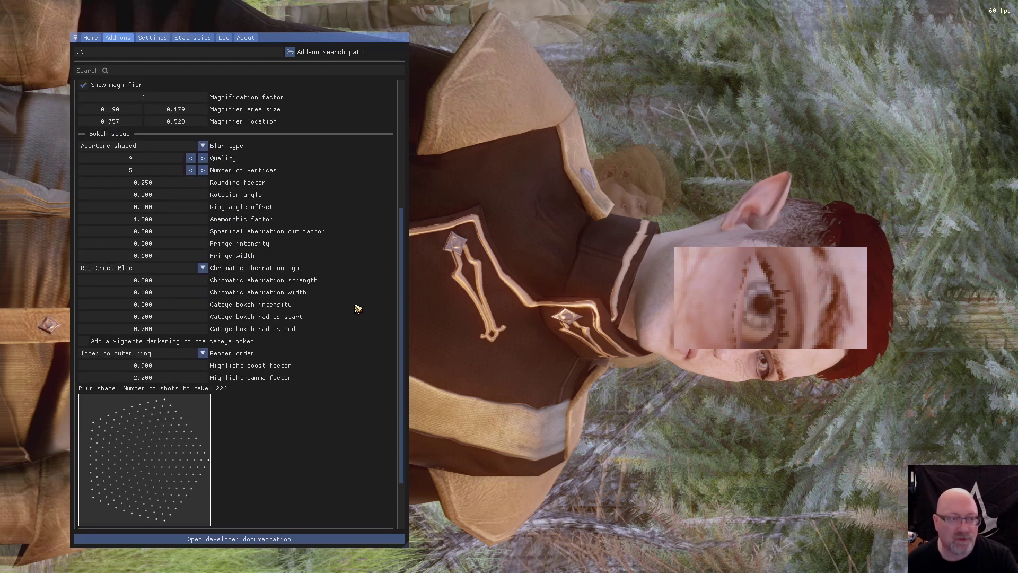
click(202, 149)
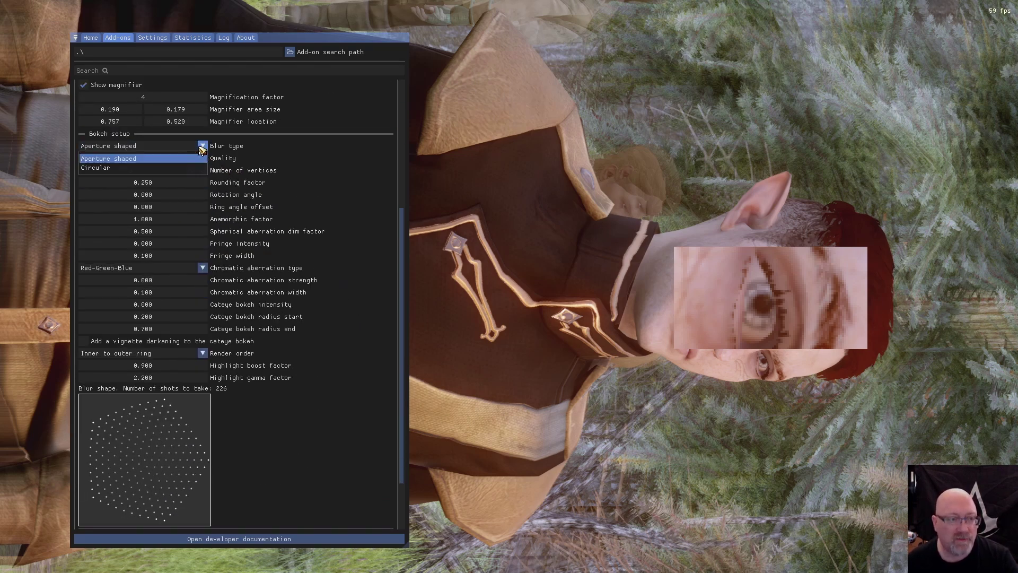
click(113, 168)
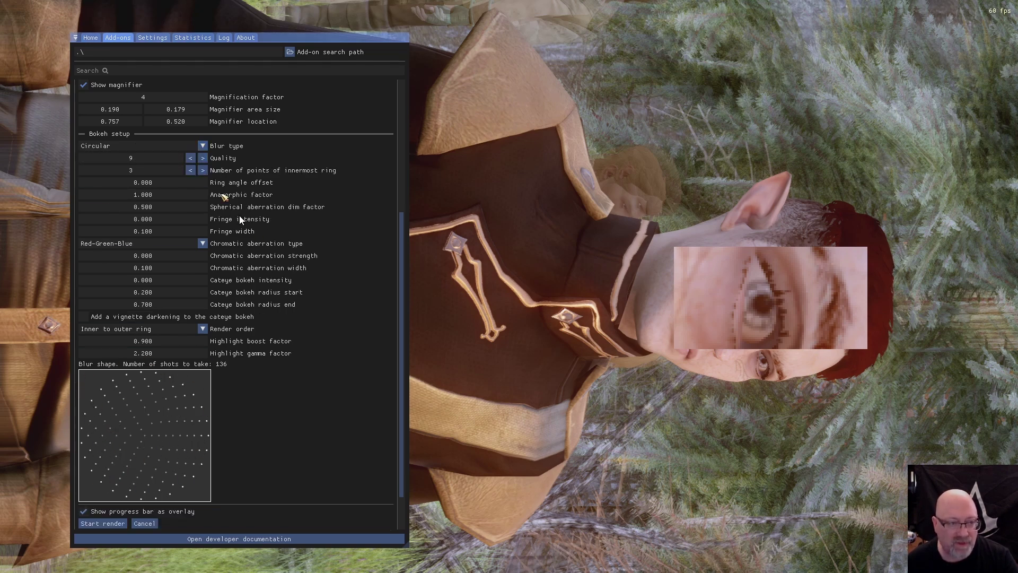
click(202, 146)
click(114, 158)
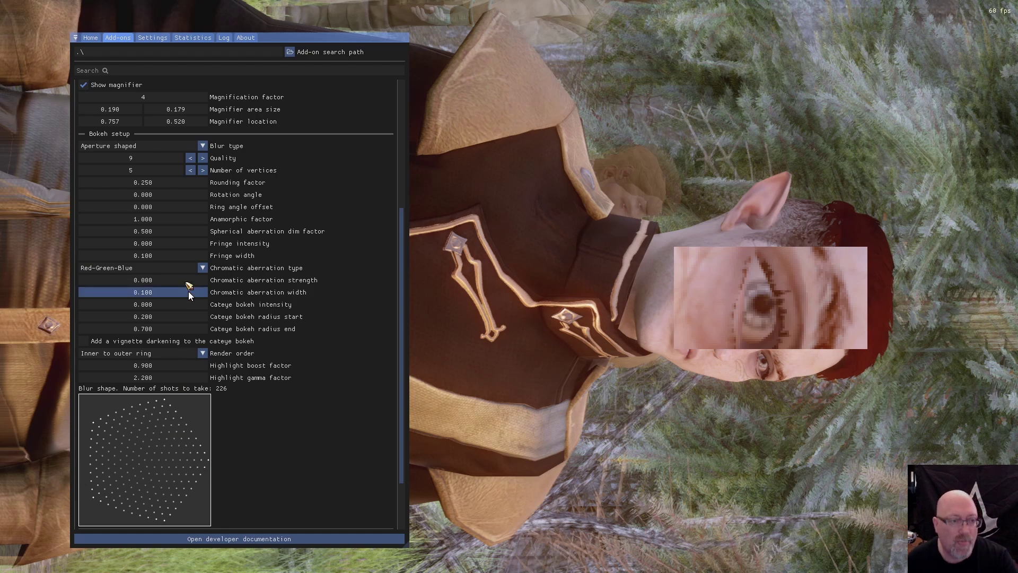
Step: Try bokeh shapes with vertex counts between 2 and 19, and return Number of vertices to 5
click(191, 170)
click(191, 170)
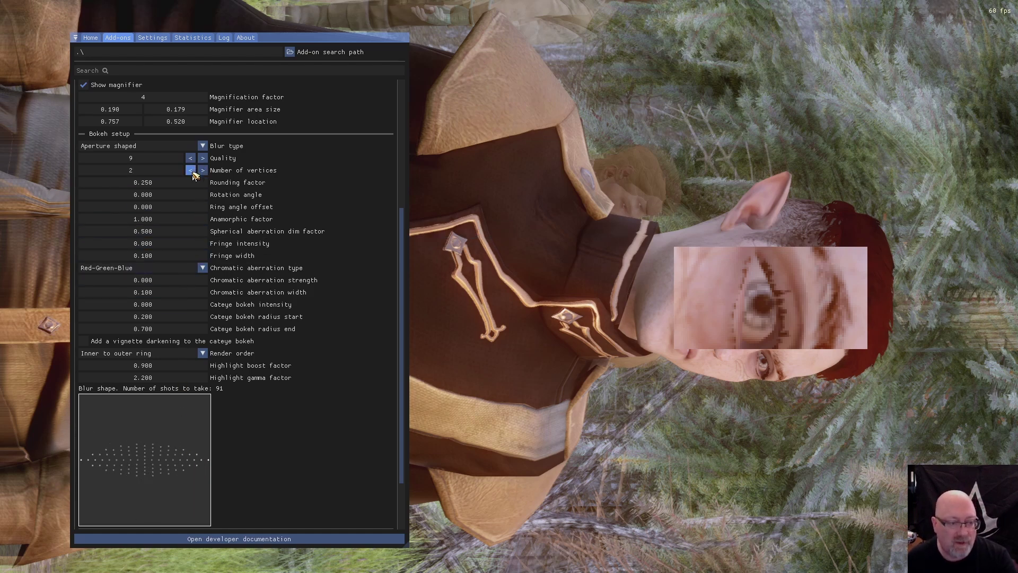
click(192, 170)
click(204, 173)
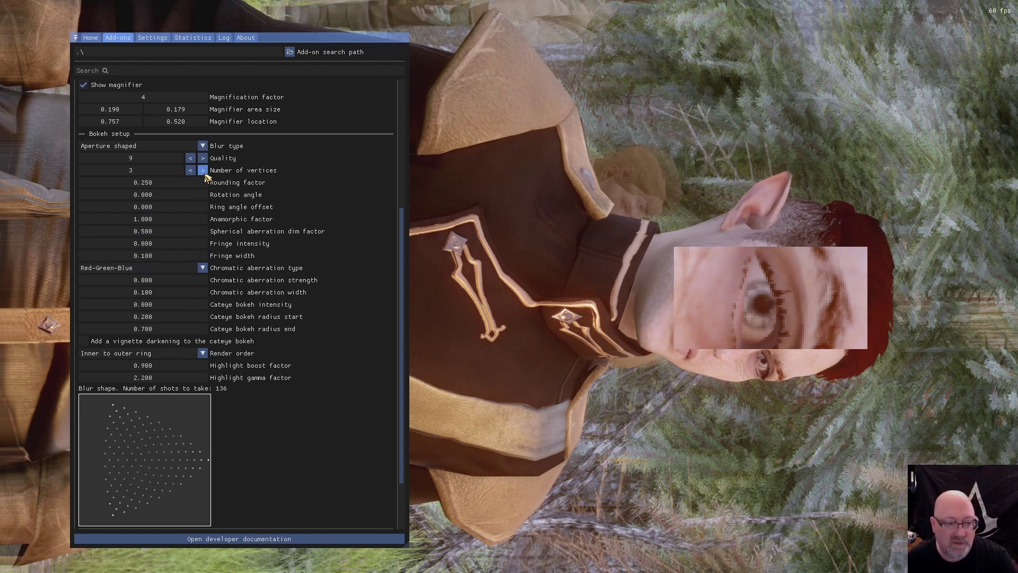
click(204, 173)
click(204, 172)
click(204, 172)
click(205, 174)
click(204, 174)
click(204, 174)
click(205, 173)
click(204, 173)
click(204, 173)
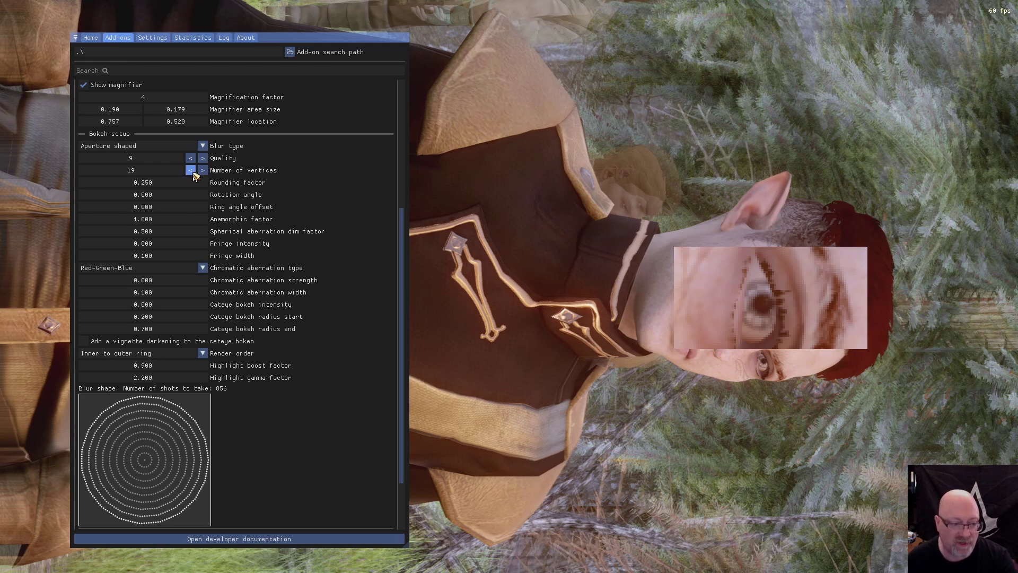
double_click(190, 170)
click(190, 170)
double_click(190, 170)
double_click(191, 171)
click(190, 171)
double_click(191, 171)
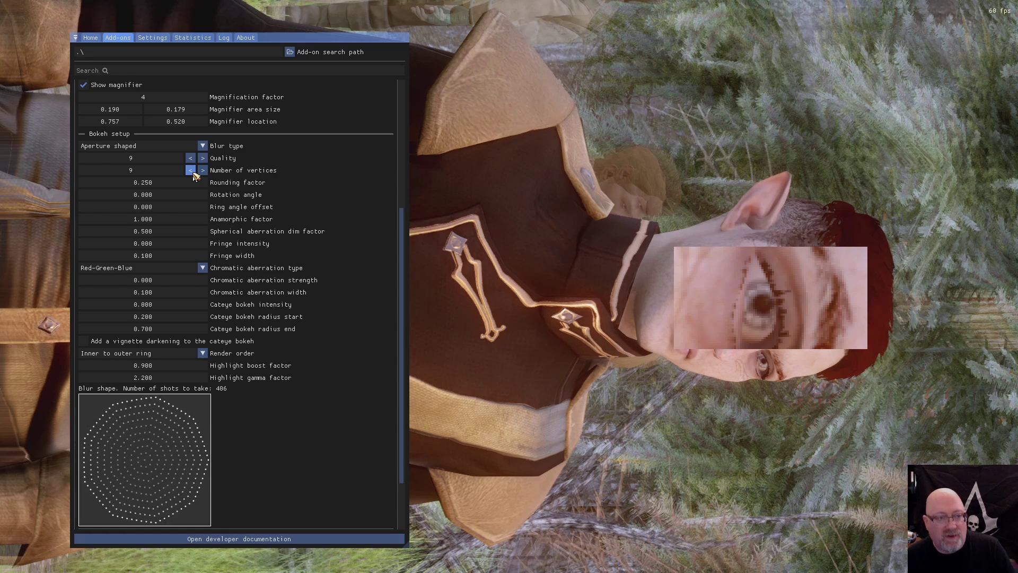
double_click(192, 171)
double_click(192, 171)
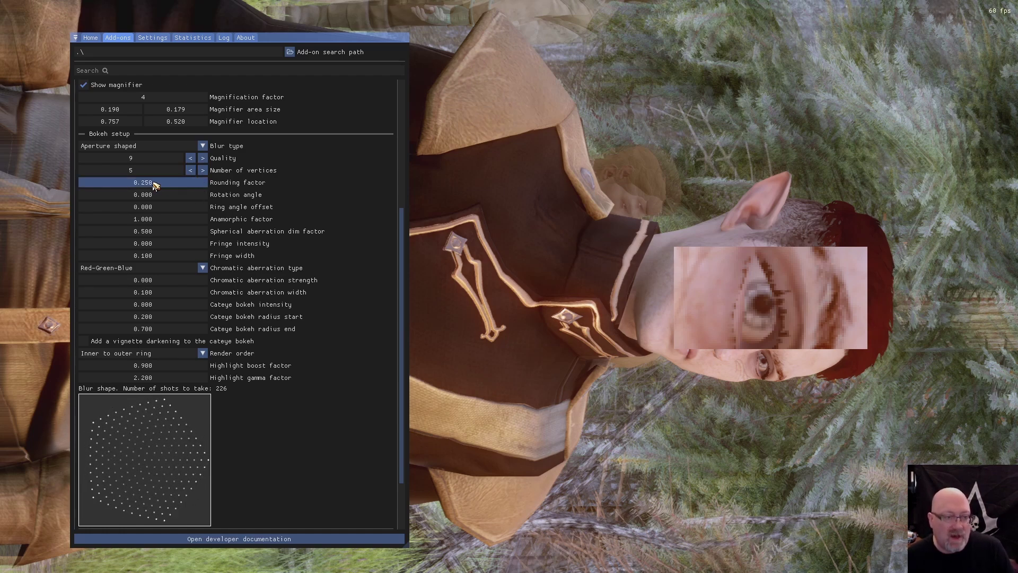
Step: Try lower and higher rounding factors for the bokeh shape and settle on 0.242
drag(158, 187, 53, 189)
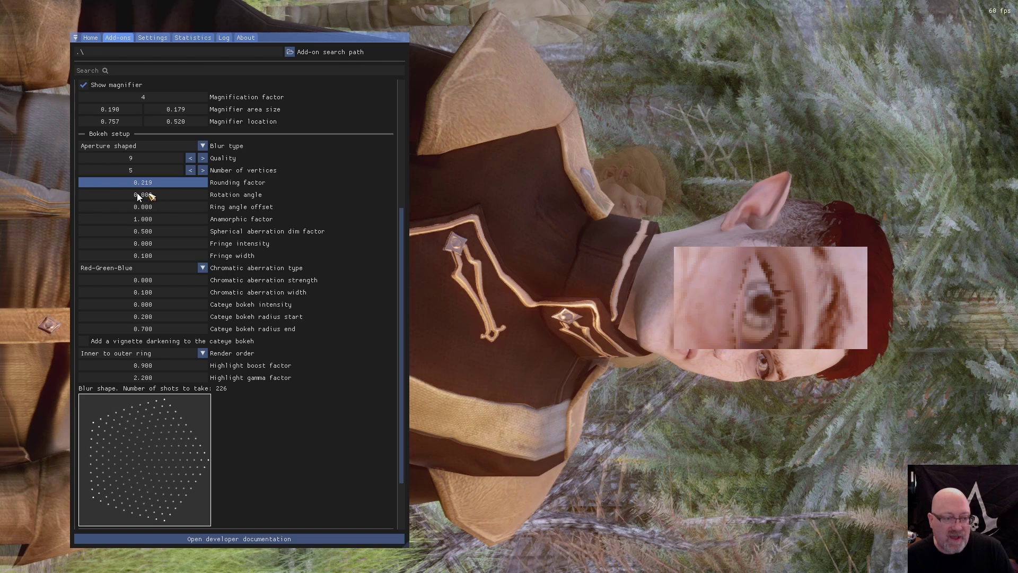
drag(1, 212, 183, 212)
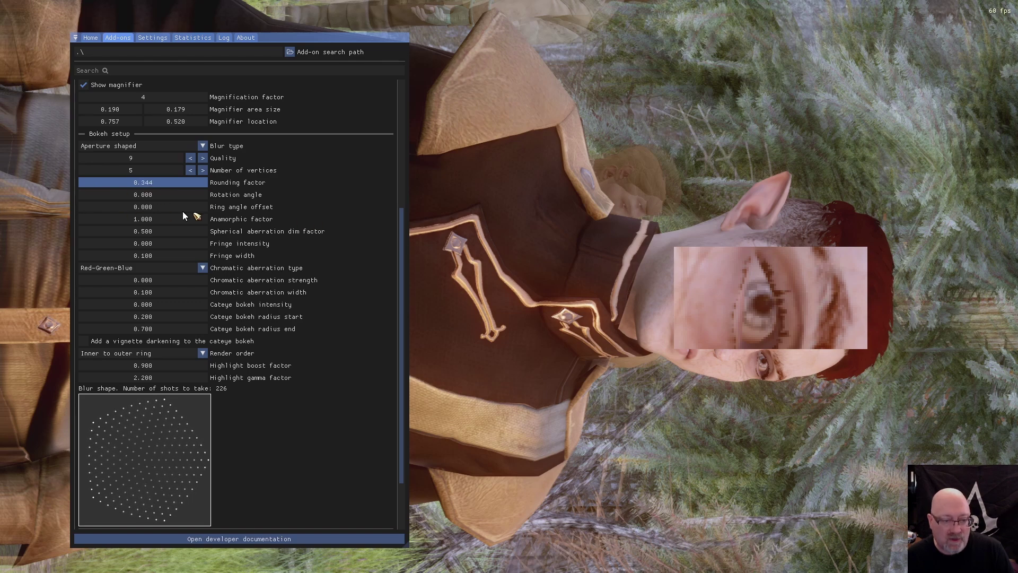
drag(108, 195, 129, 184)
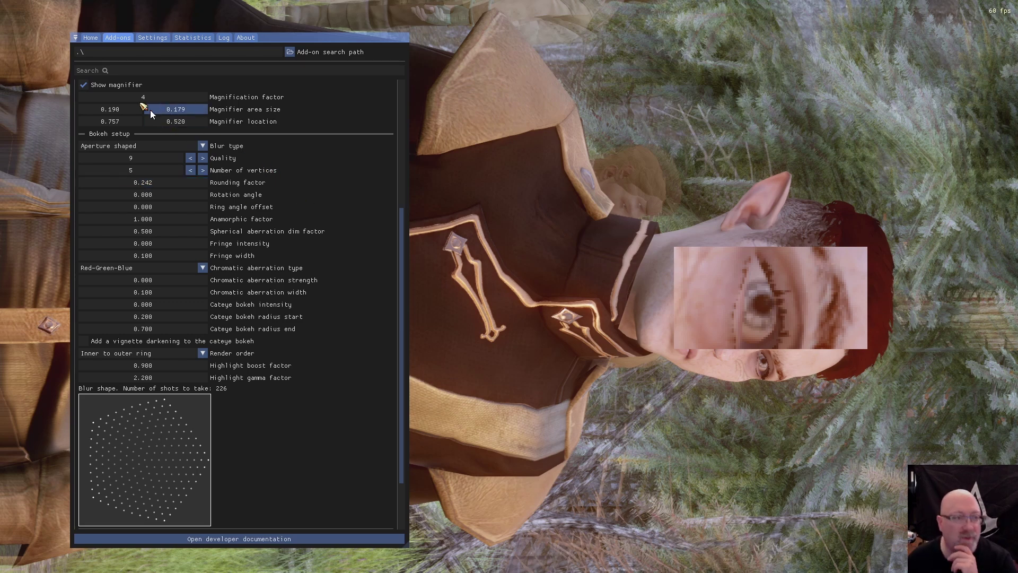
Step: Hide the magnifier and set the bokeh shape's rotation angle to 0.119
click(84, 86)
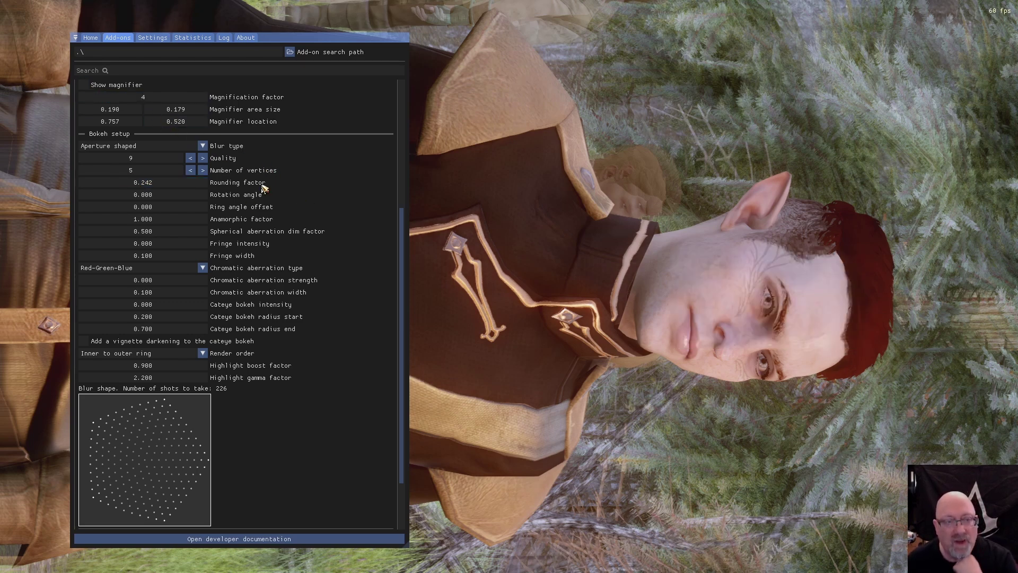
click(151, 199)
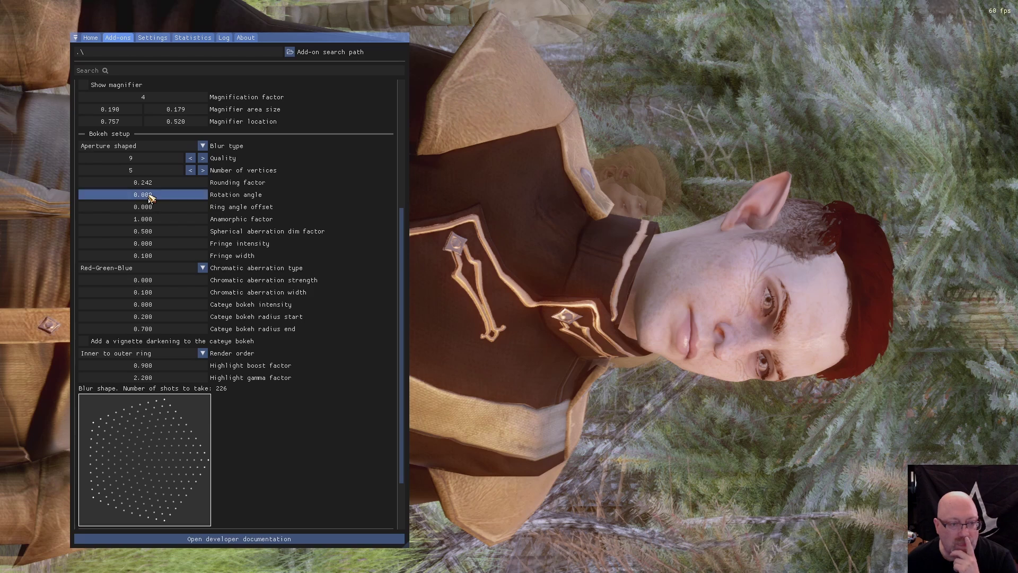
mouse_move(150, 198)
mouse_down()
mouse_move(93, 201)
mouse_move(185, 200)
mouse_move(100, 192)
mouse_move(158, 192)
mouse_up()
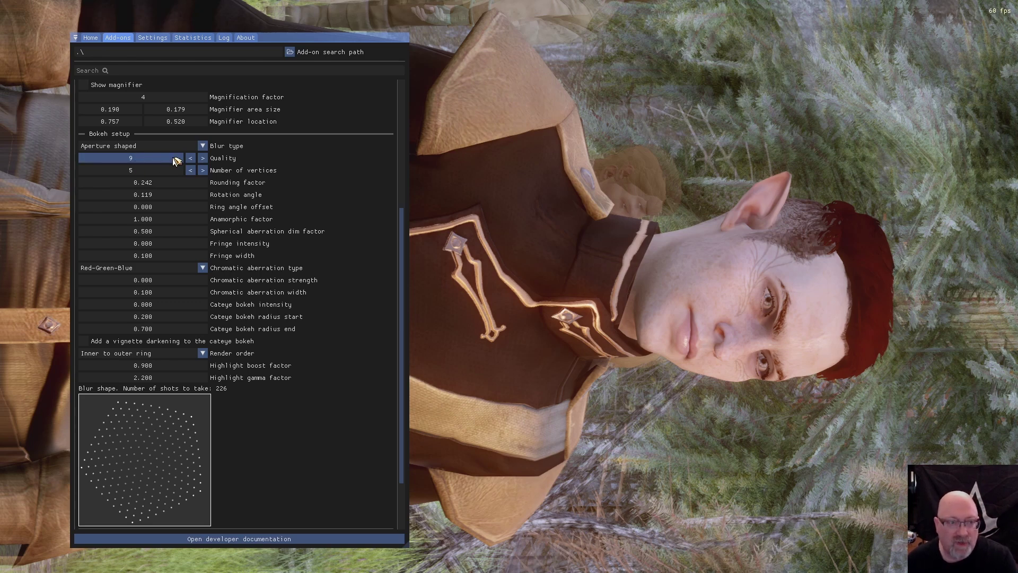
Step: Try bokeh Quality values between 3 and 12, and return Quality to 9
drag(180, 159, 131, 159)
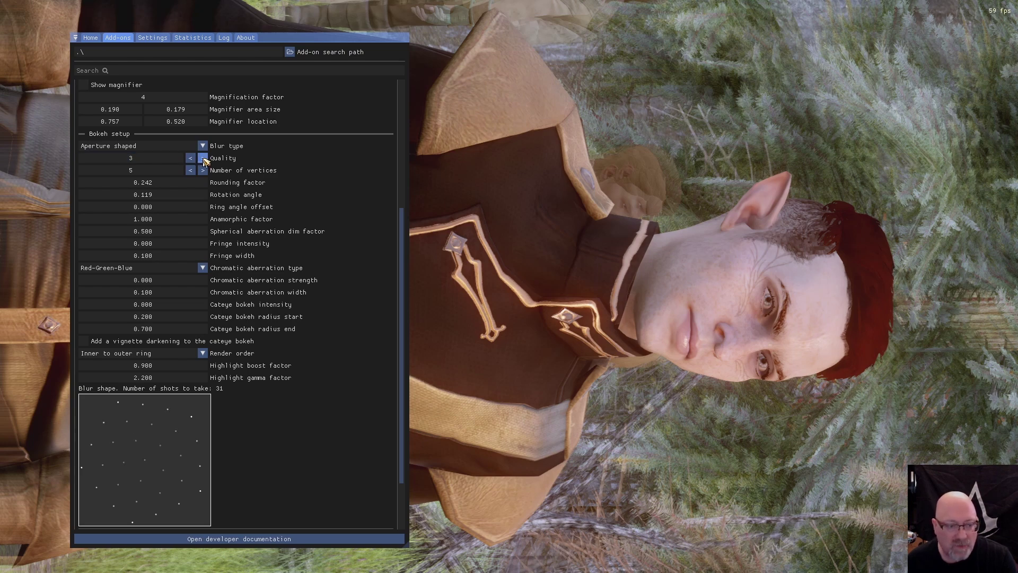
click(203, 158)
click(203, 158)
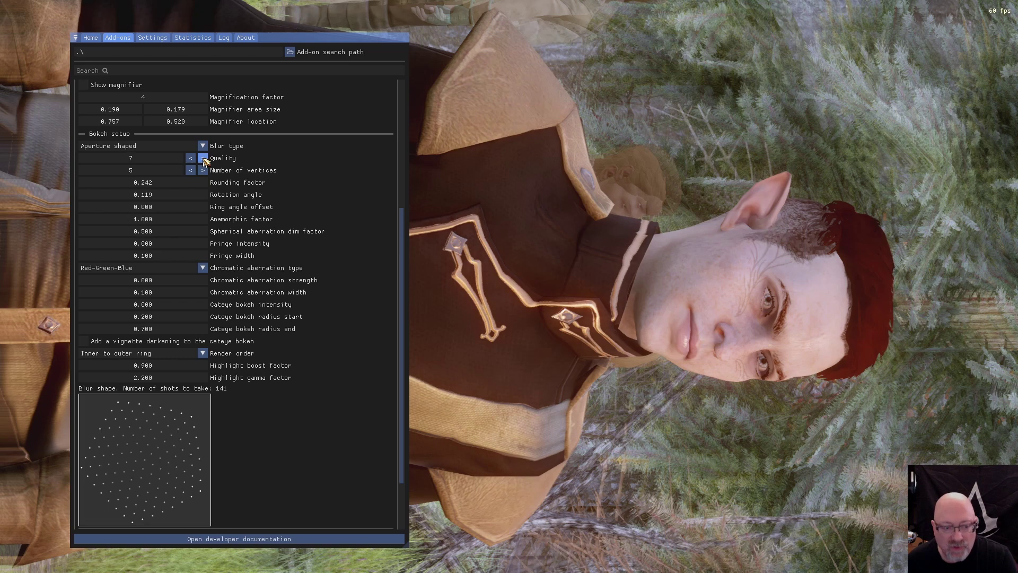
click(204, 158)
click(204, 158)
click(203, 158)
click(203, 158)
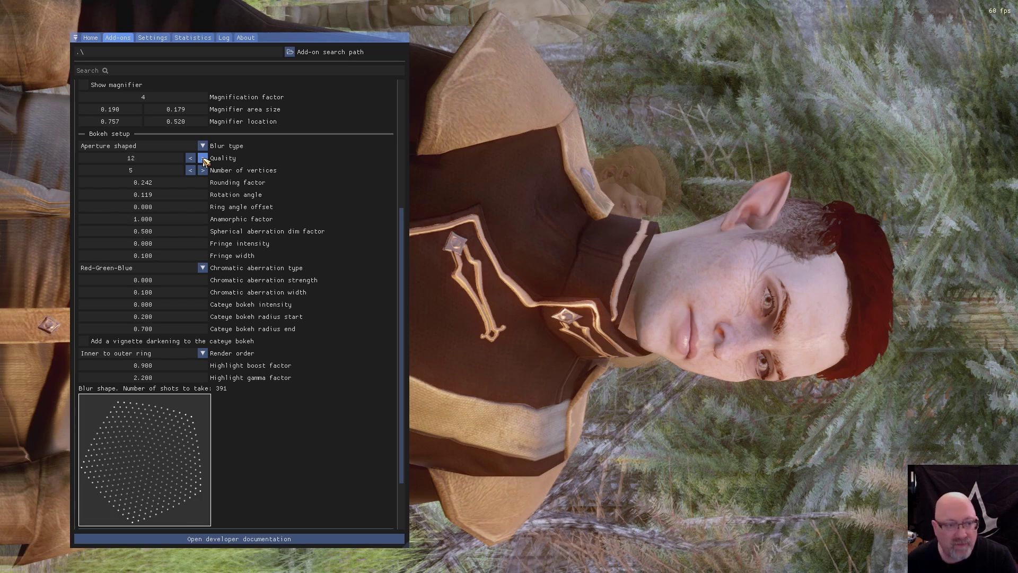
click(191, 158)
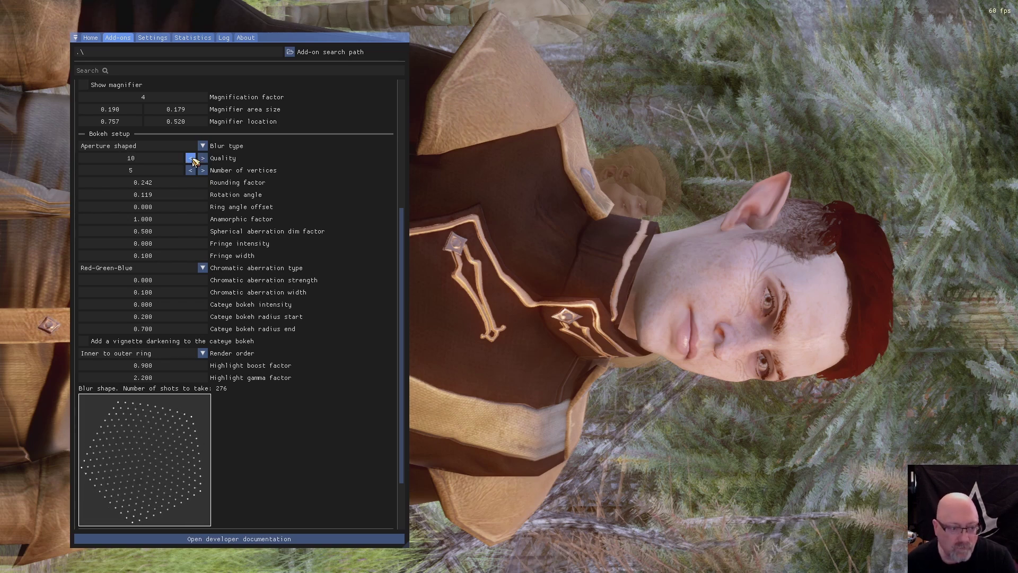
click(191, 158)
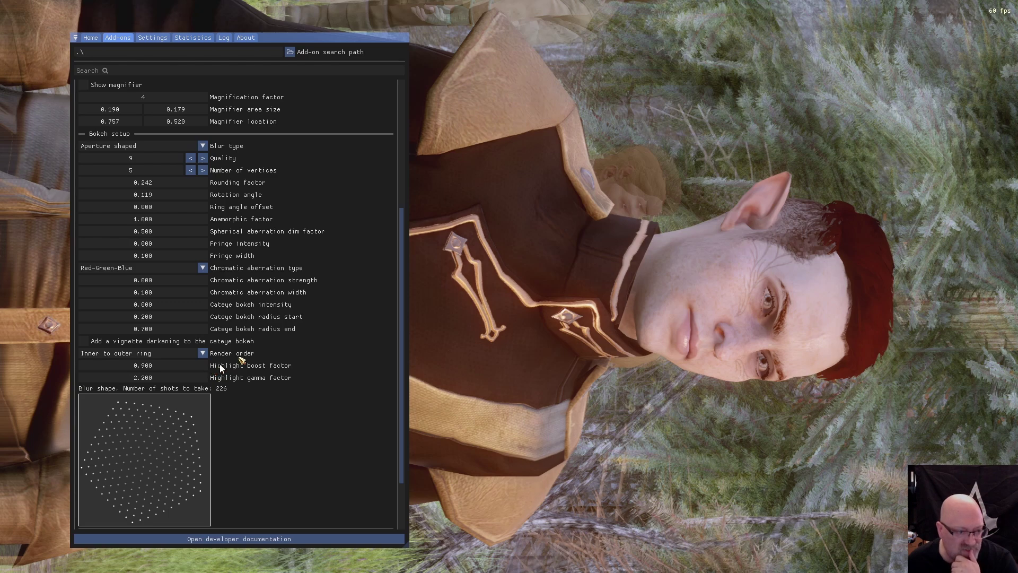
Step: Render the depth of field at Quality 9, and end the session
scroll(287, 318, down, 3)
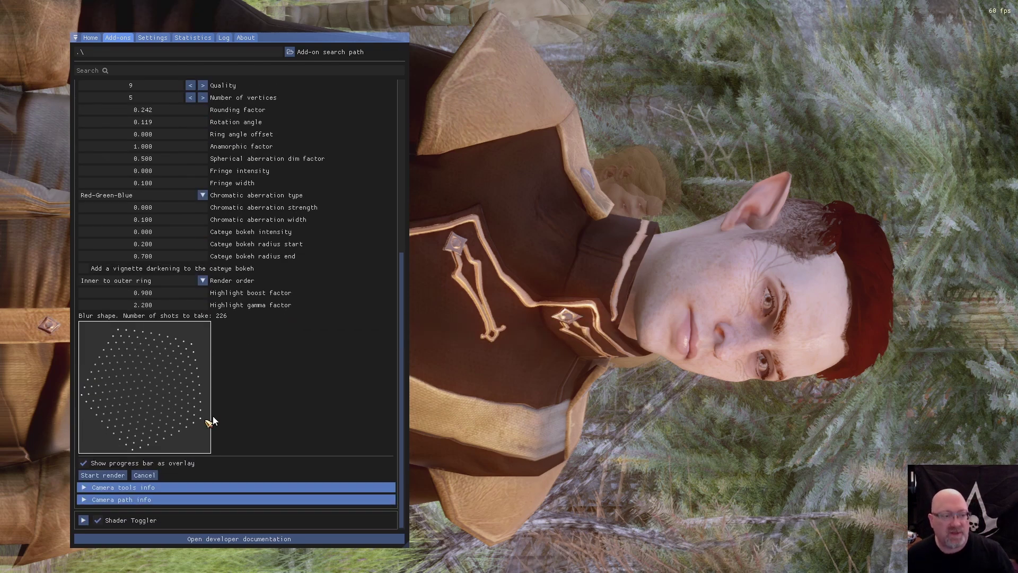
click(109, 476)
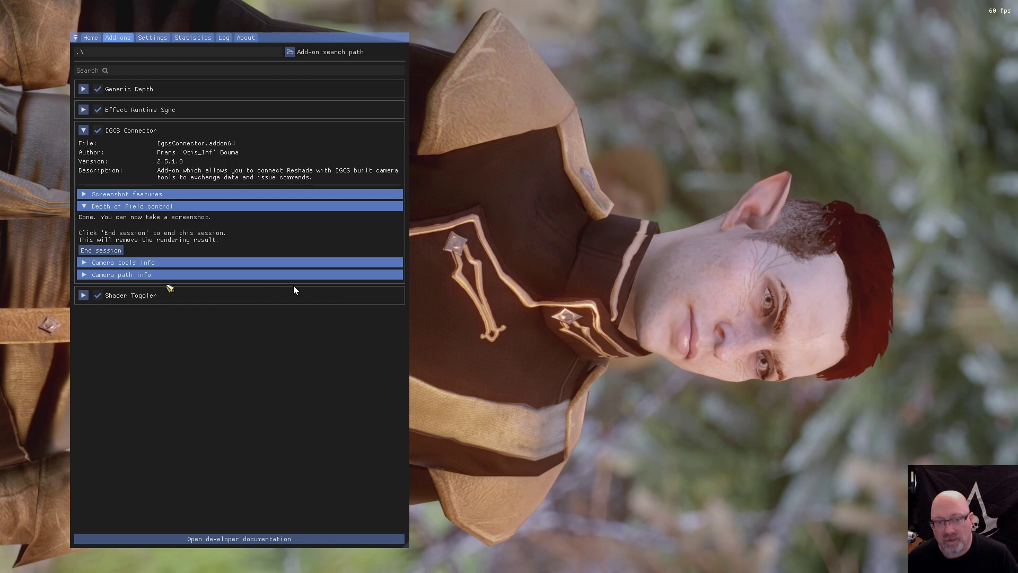
click(113, 251)
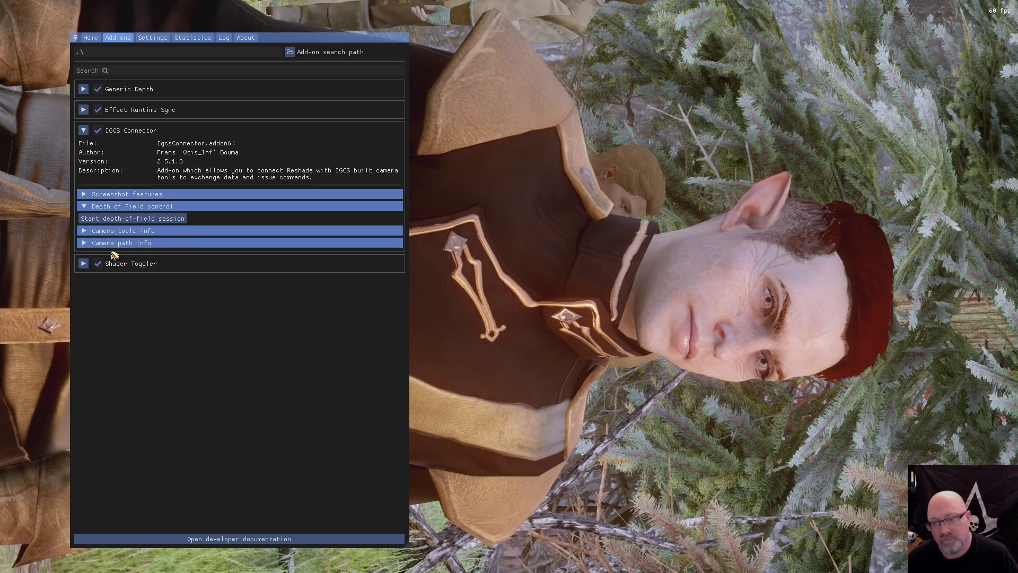
Step: Render the depth of field again in a new session with the same settings, and end that session
click(133, 219)
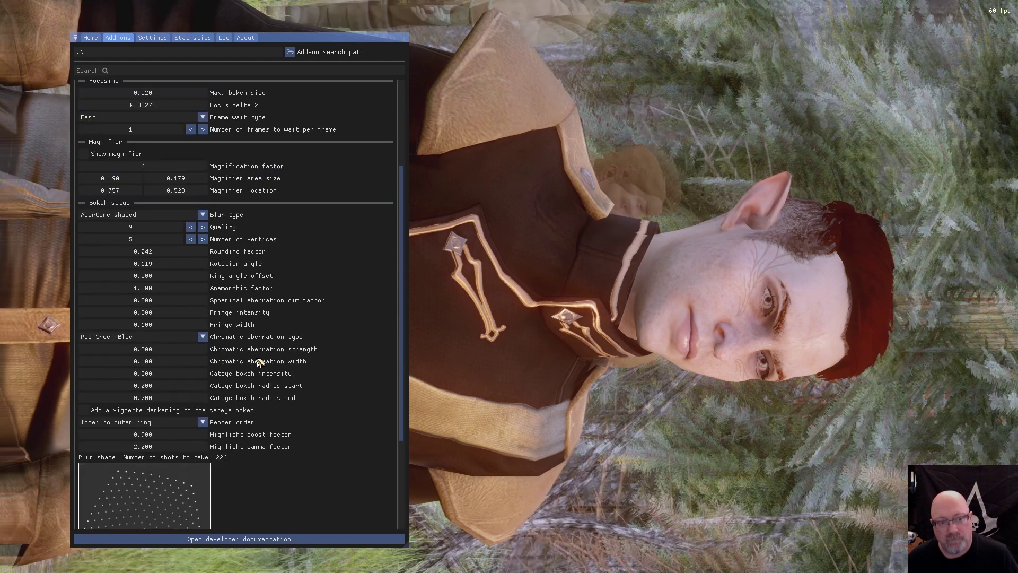
scroll(239, 461, down, 3)
scroll(240, 461, down, 1)
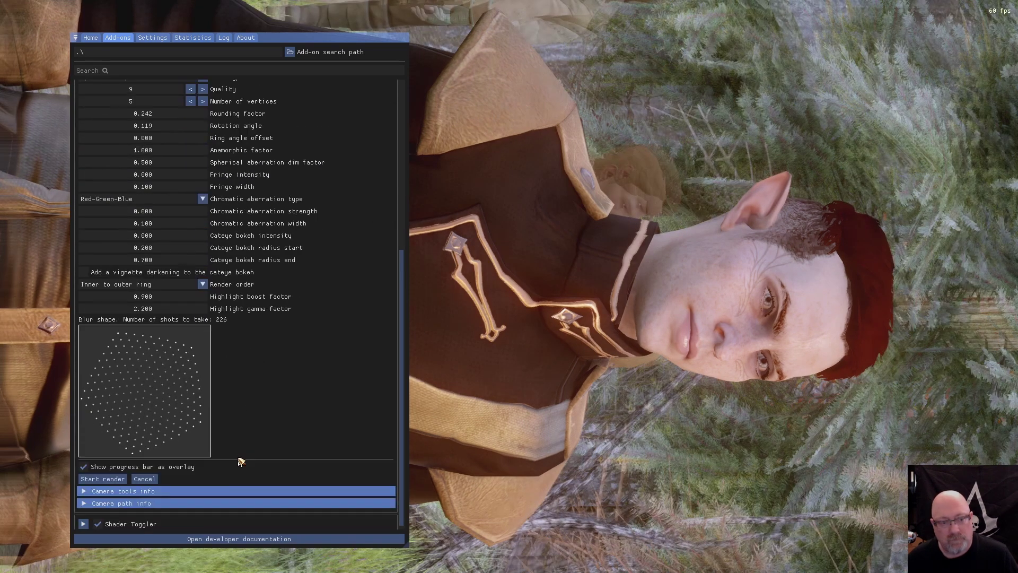
click(102, 479)
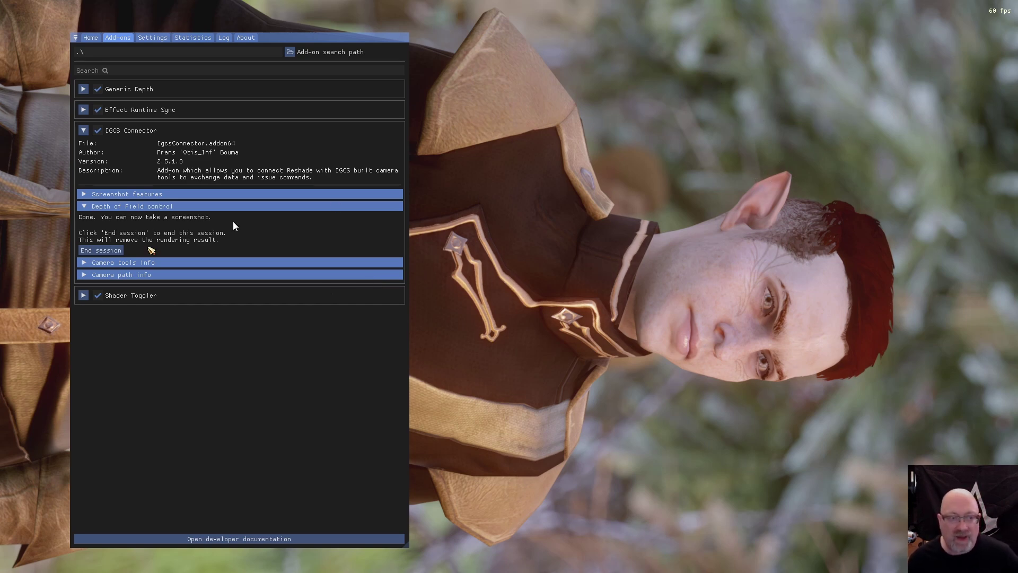
click(100, 250)
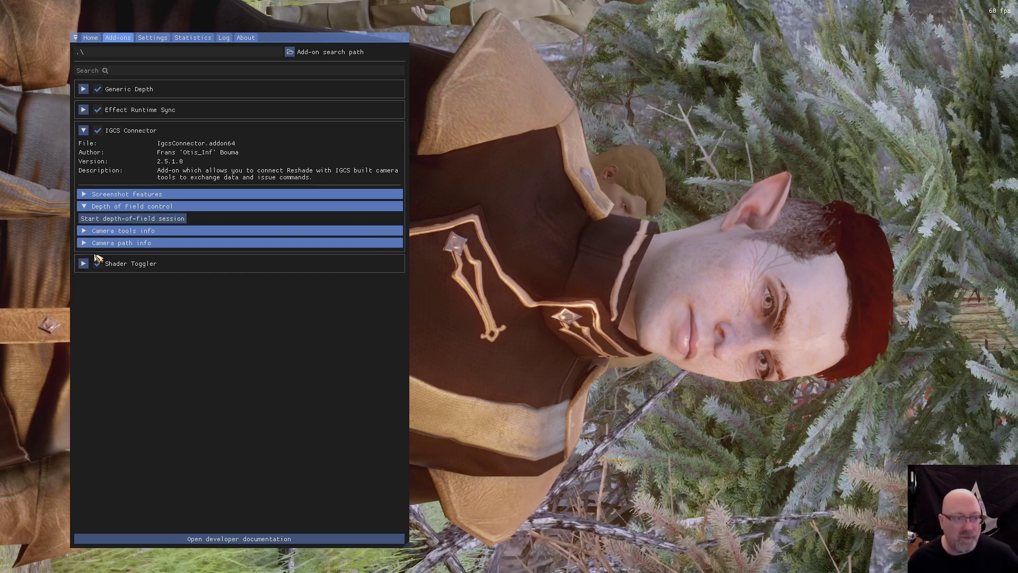
Step: Start another depth-of-field session and render it with Quality set to 6
click(125, 222)
click(152, 371)
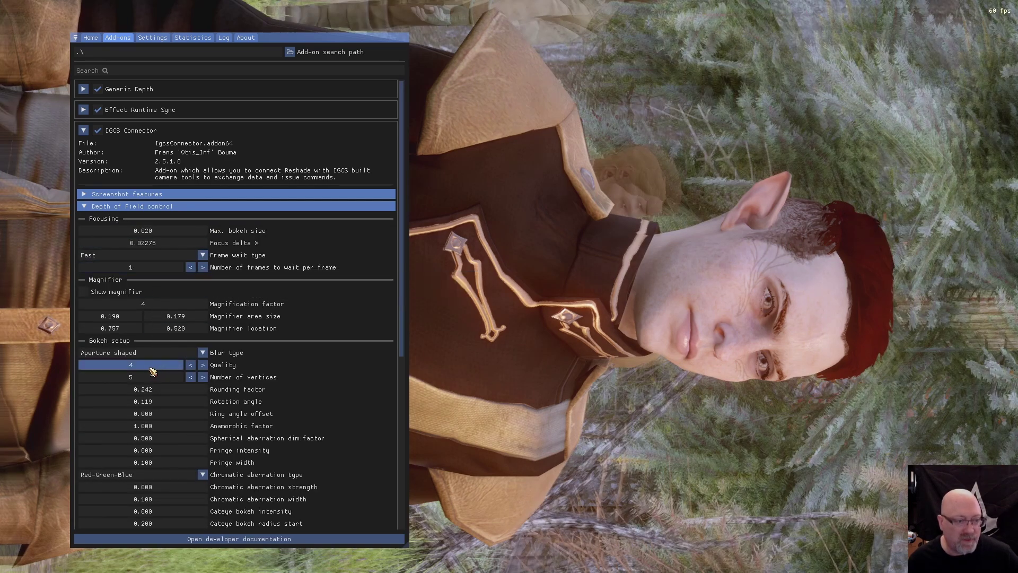
drag(149, 367, 152, 371)
scroll(266, 414, down, 8)
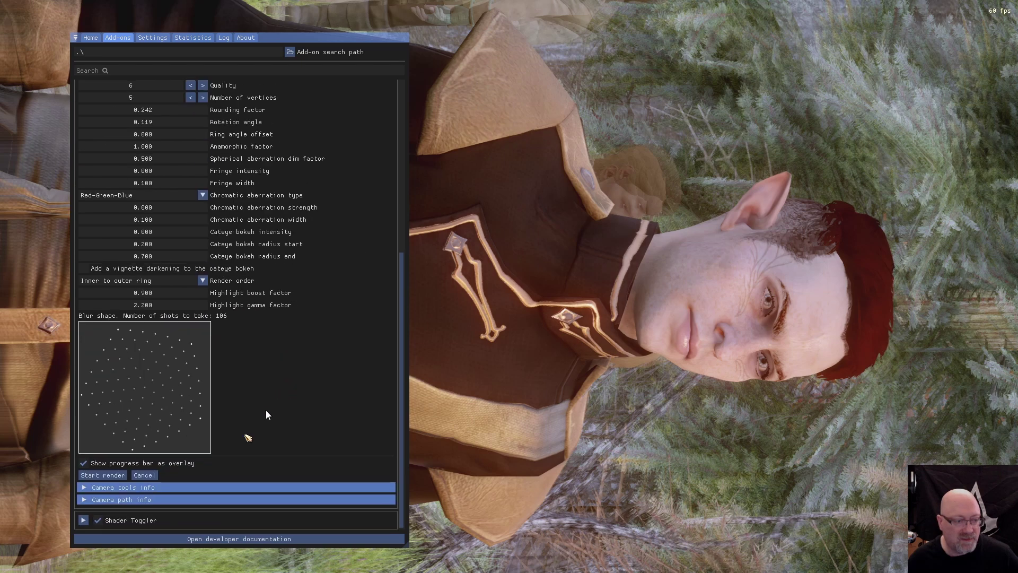
click(104, 475)
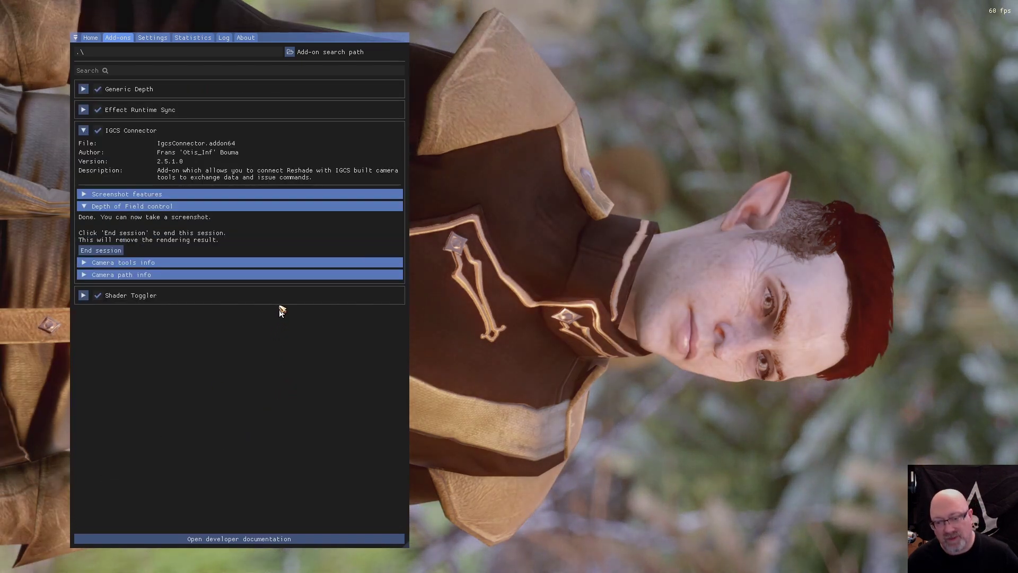
Step: End the current depth-of-field session, render a new one with Quality set to 3, and end that session too
click(96, 251)
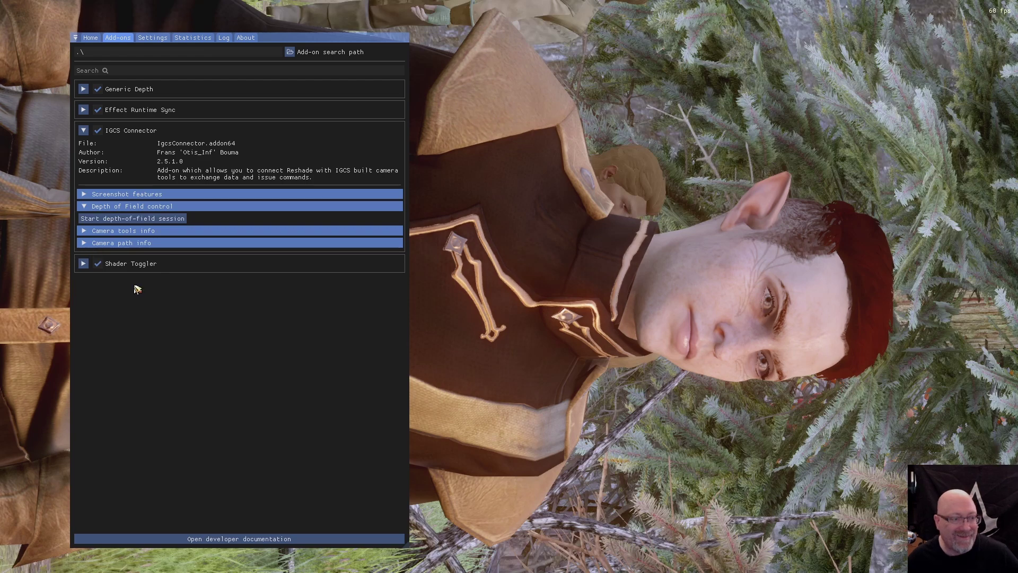
click(137, 219)
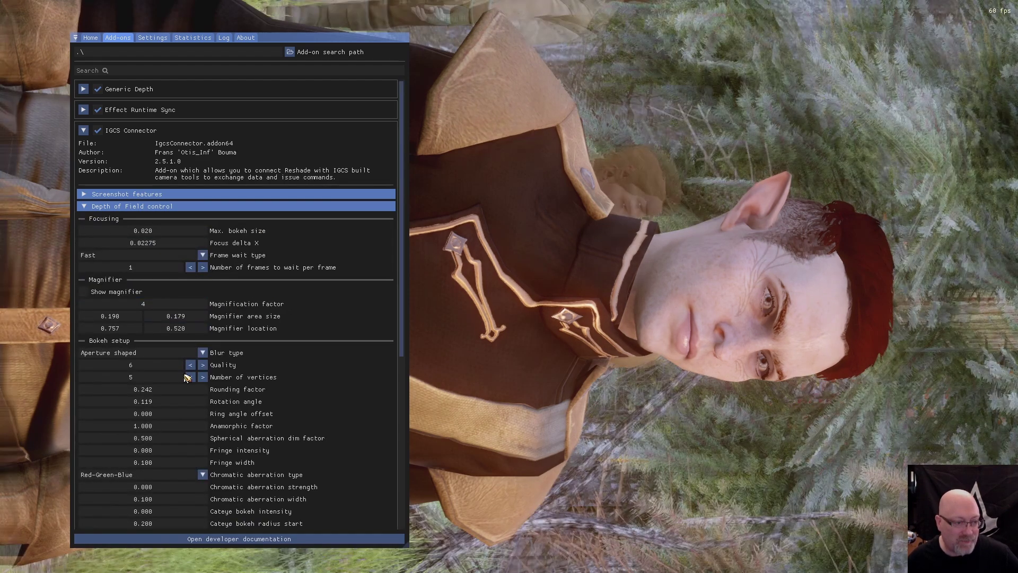
scroll(191, 370, down, 10)
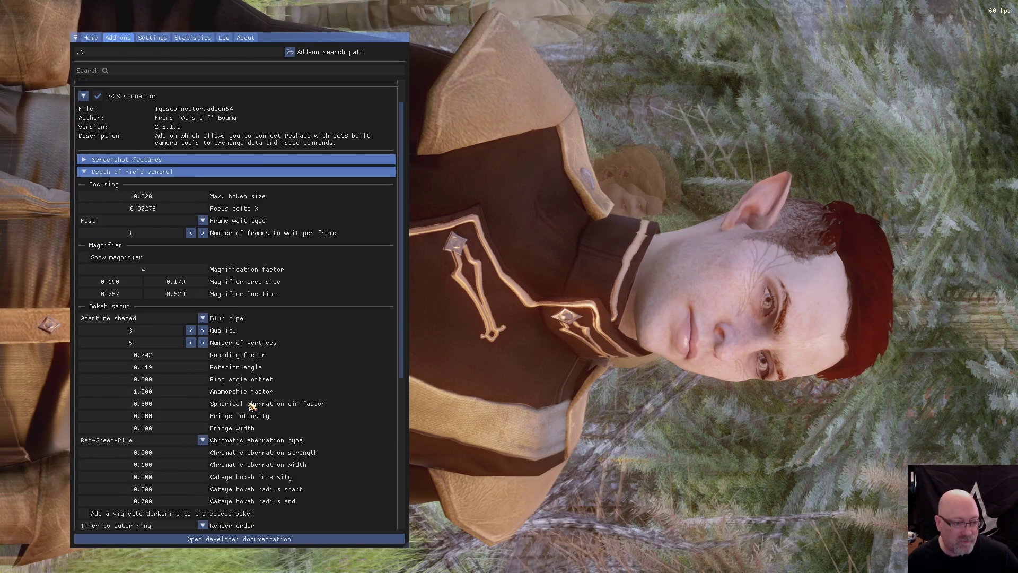
click(112, 475)
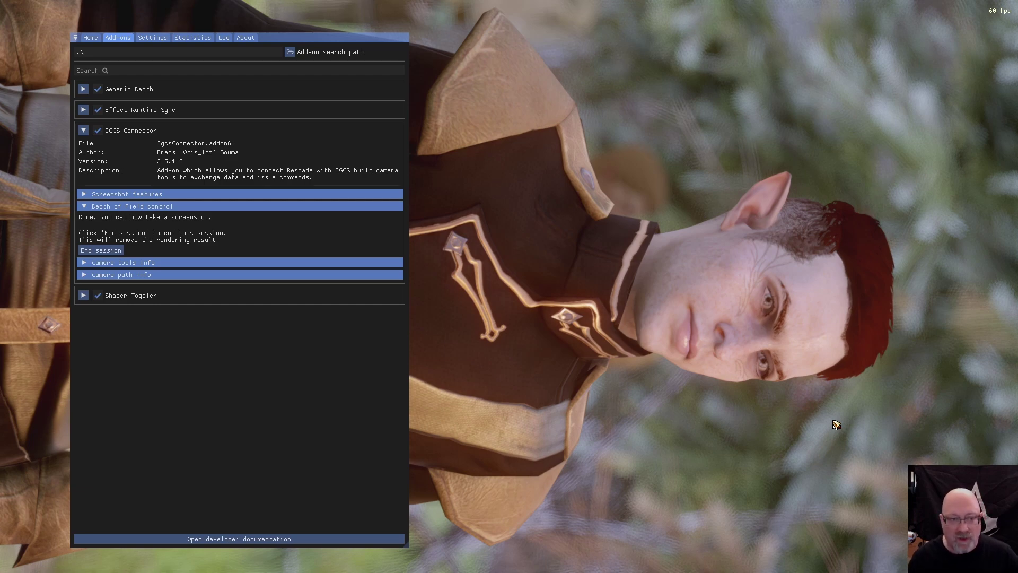
click(107, 257)
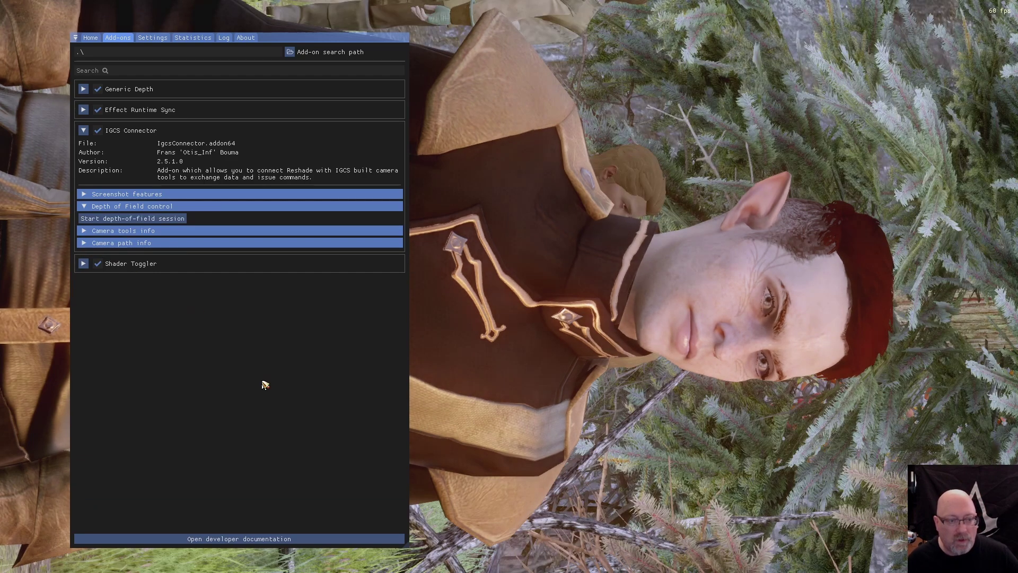
Step: Start another depth-of-field session and render it with bokeh Quality set to 9
click(139, 219)
scroll(171, 460, down, 5)
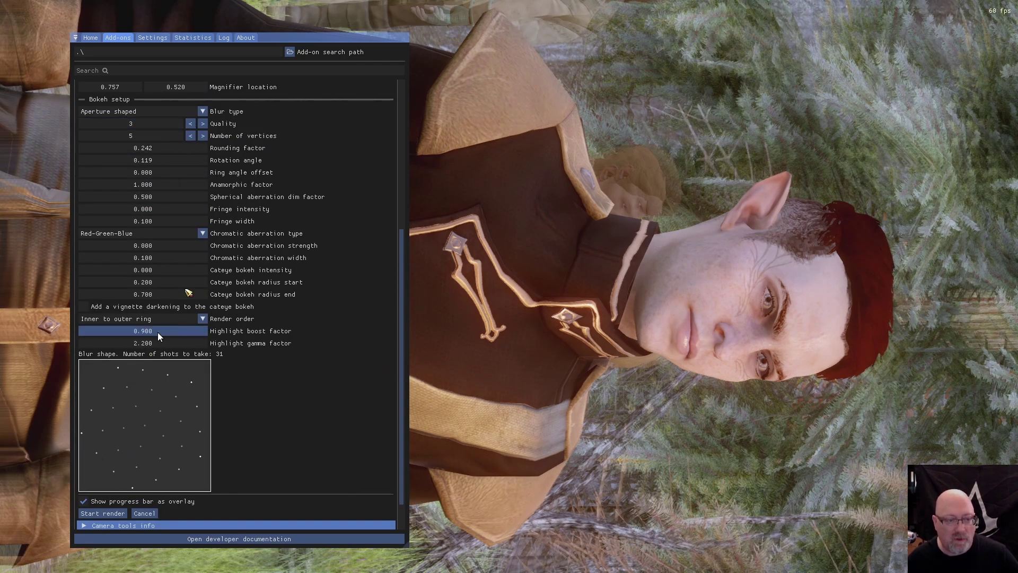
click(203, 124)
click(204, 125)
click(203, 124)
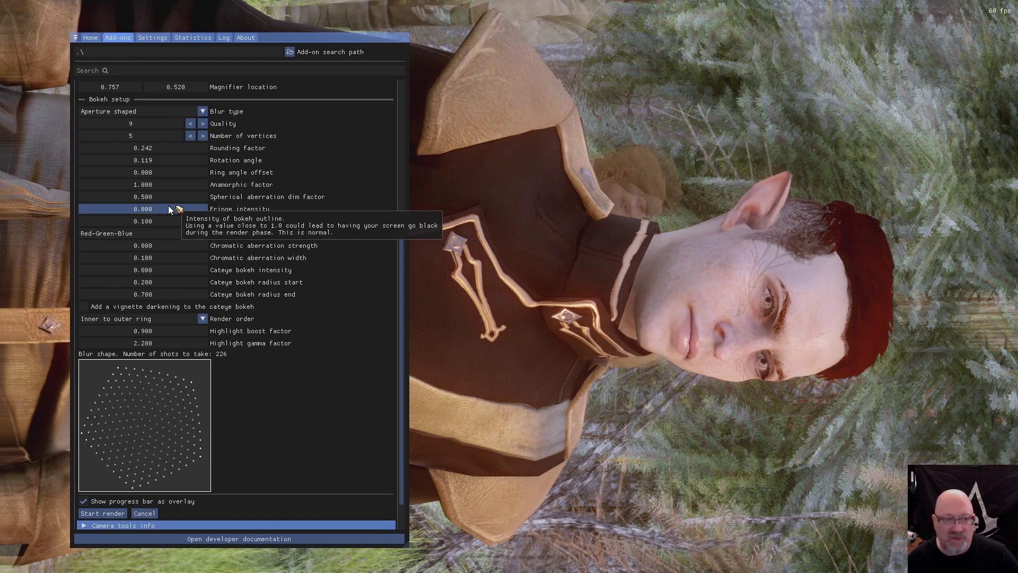
scroll(310, 278, up, 2)
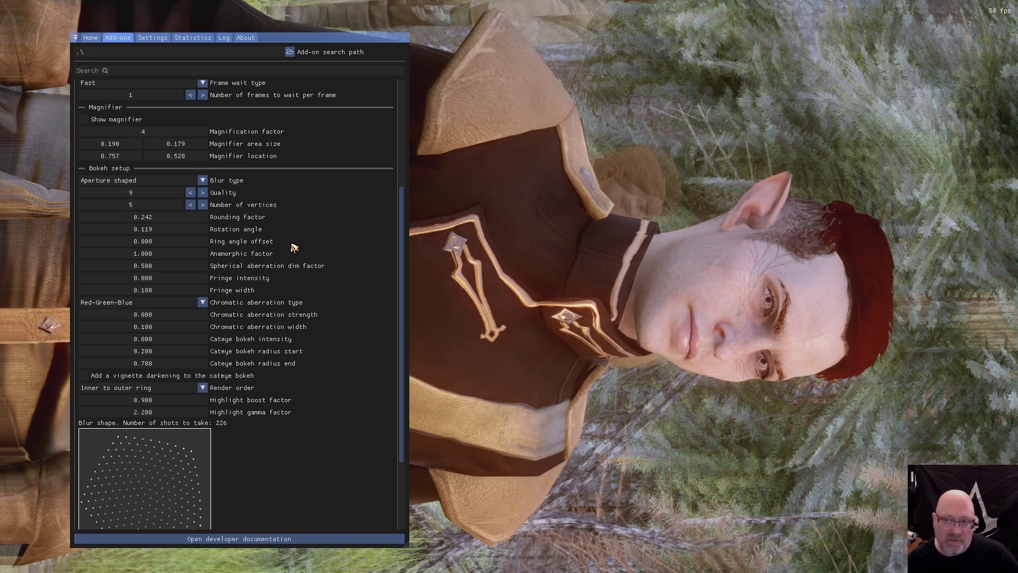
scroll(306, 386, down, 3)
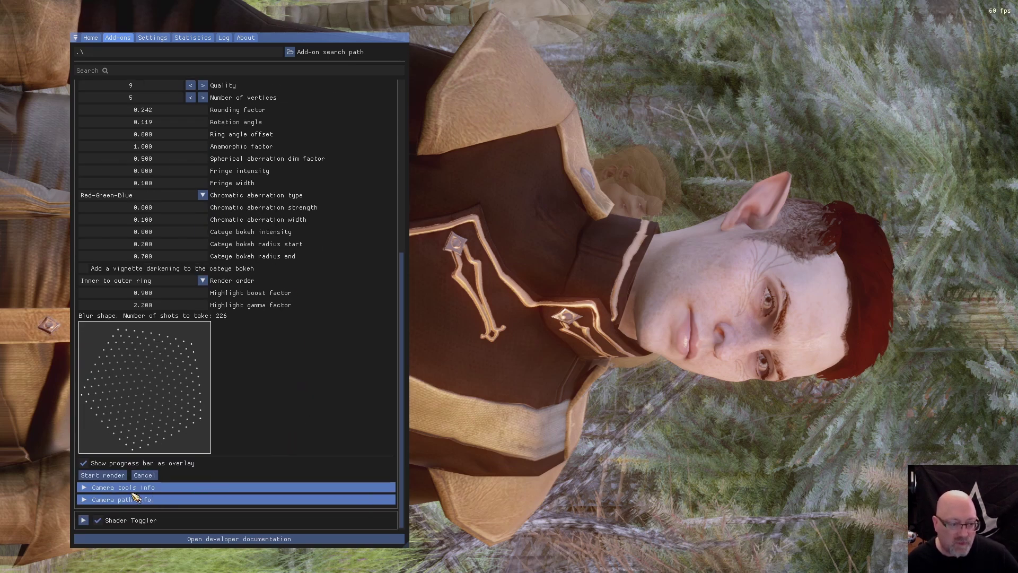
click(118, 483)
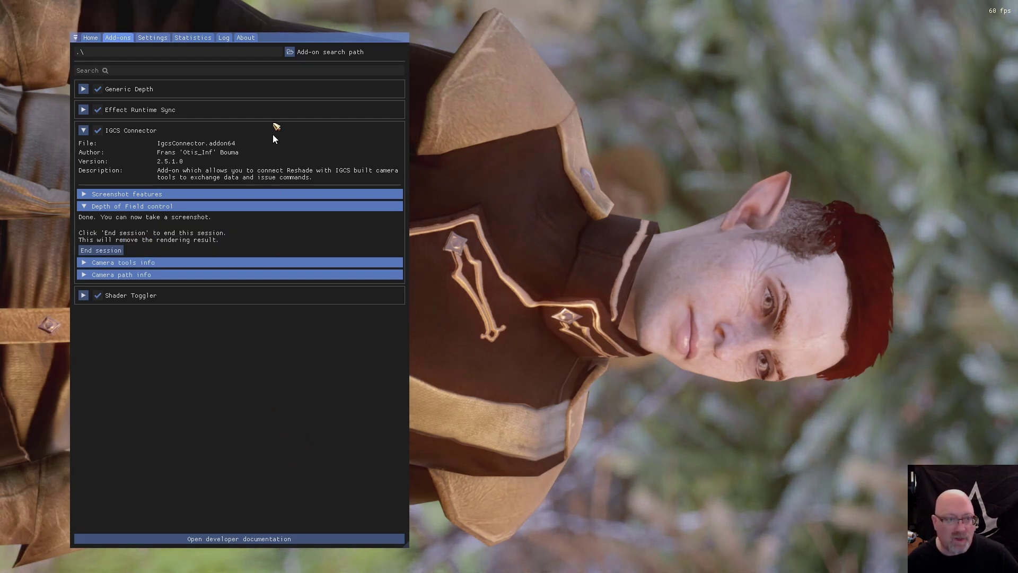
Step: Take a screenshot of the rendered portrait with the ReShade overlay hidden
key(Home)
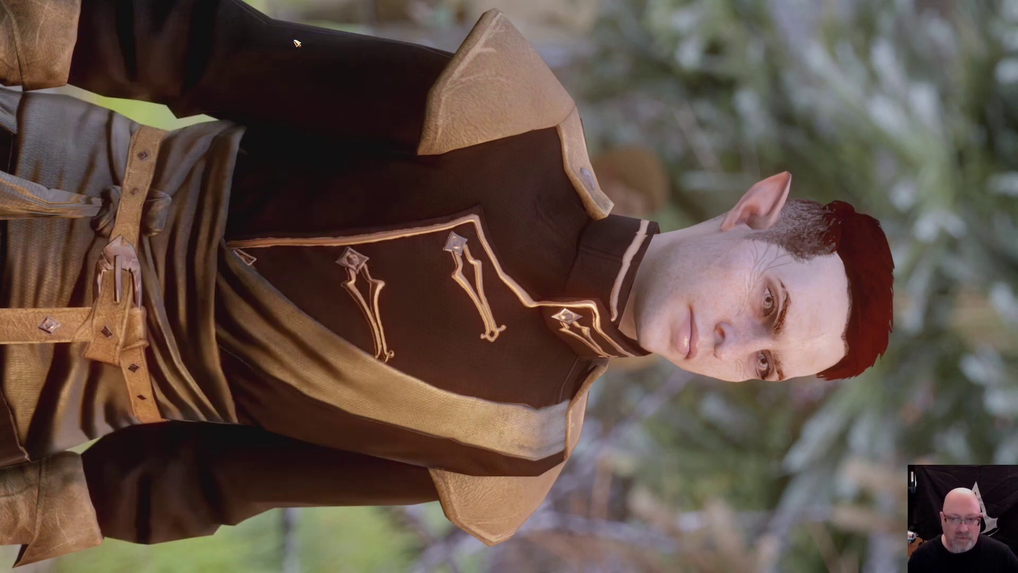
key(Print)
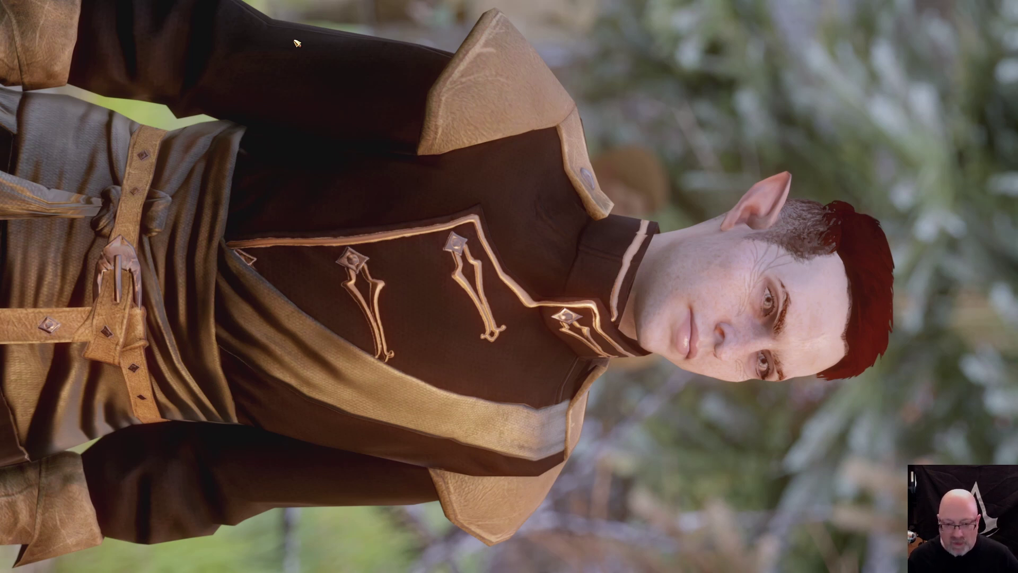
key(Home)
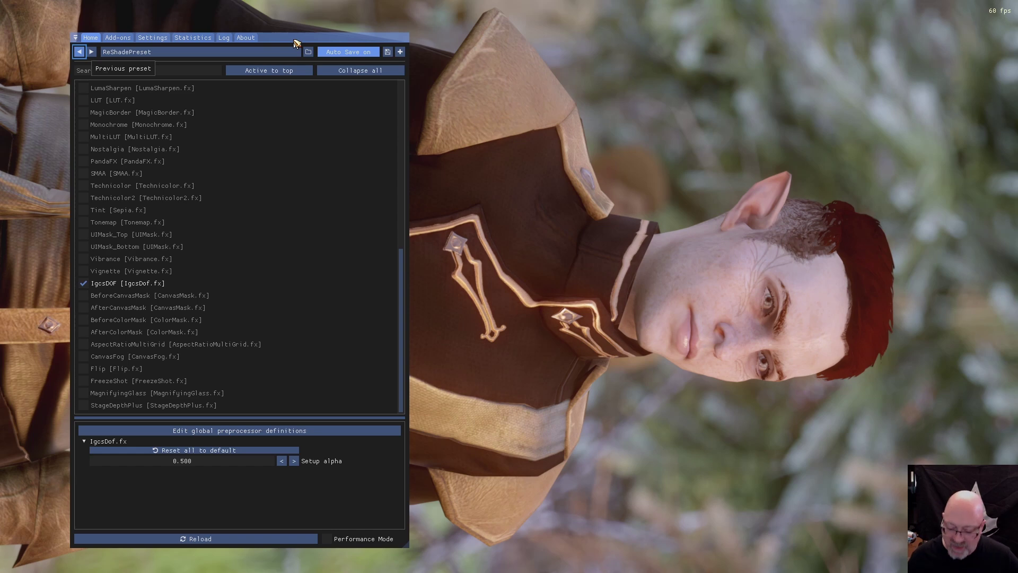
key(Home)
Step: Unpause the game with its HUD shown again, and end the depth-of-field session in the IGCS Connector
key(KP_0)
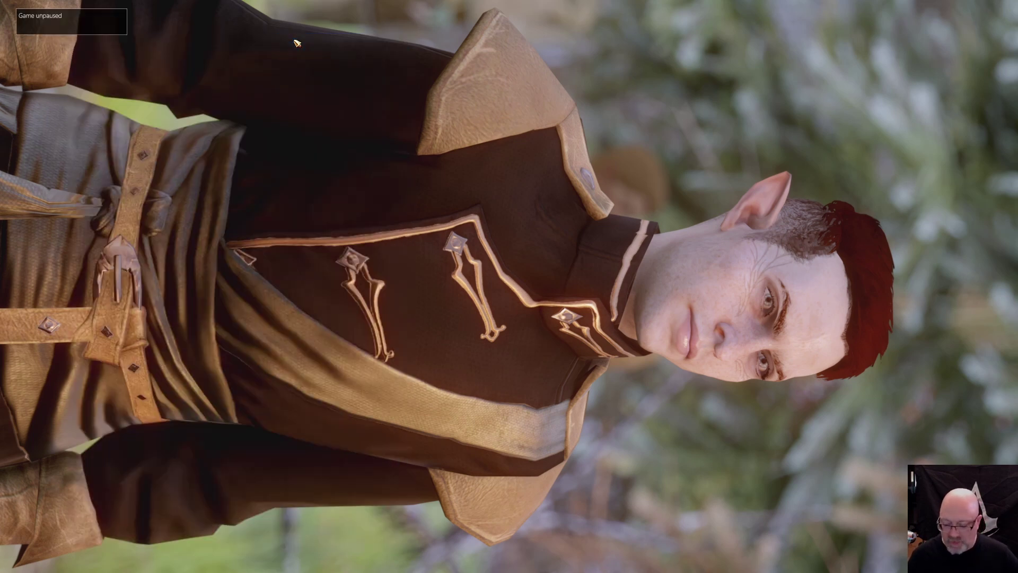
key(Delete)
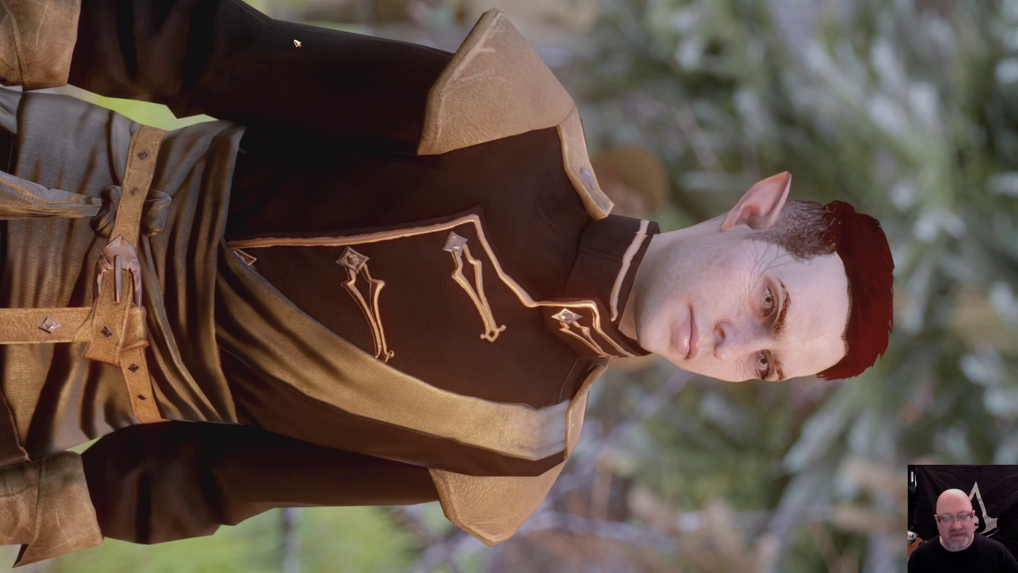
key(Home)
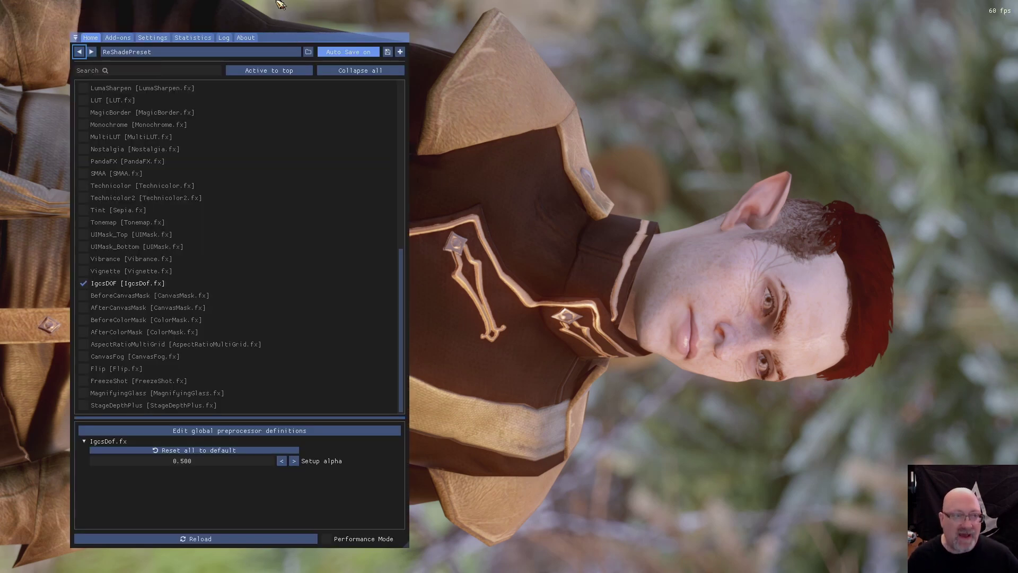
click(119, 39)
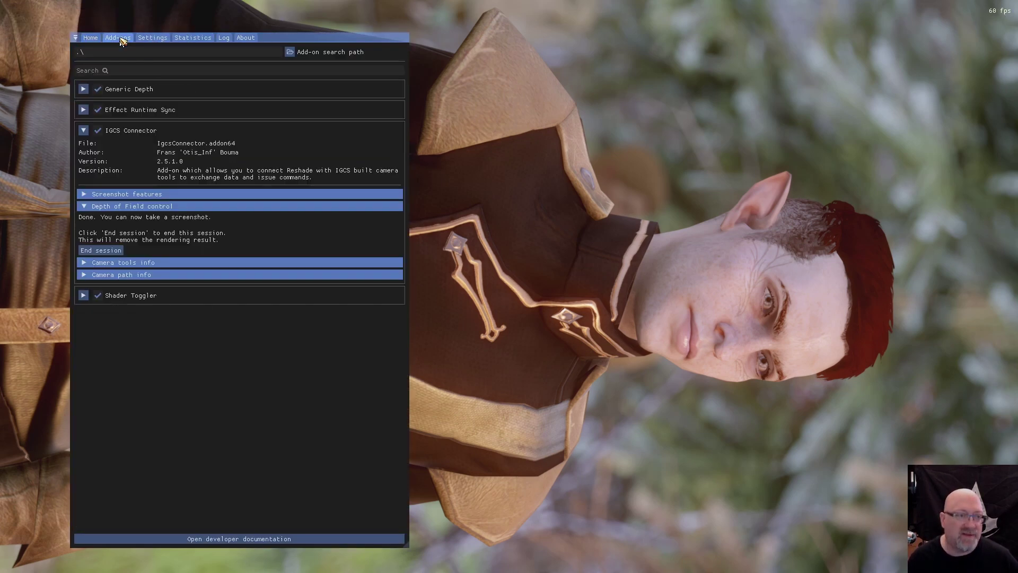
click(88, 251)
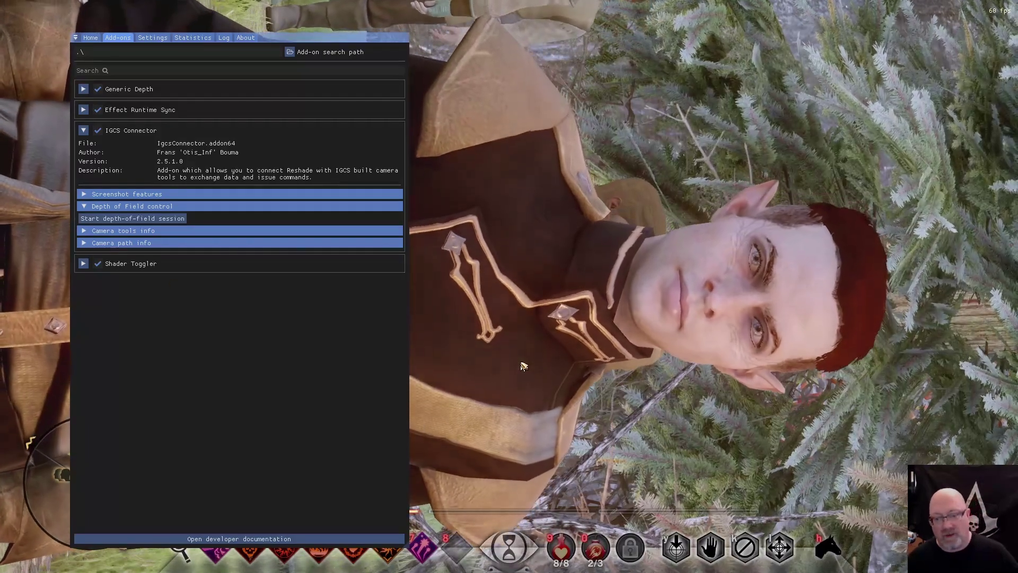
Step: Disable the free camera, close the ReShade overlay, and take the character into the great hall with the stained-glass windows
key(Insert)
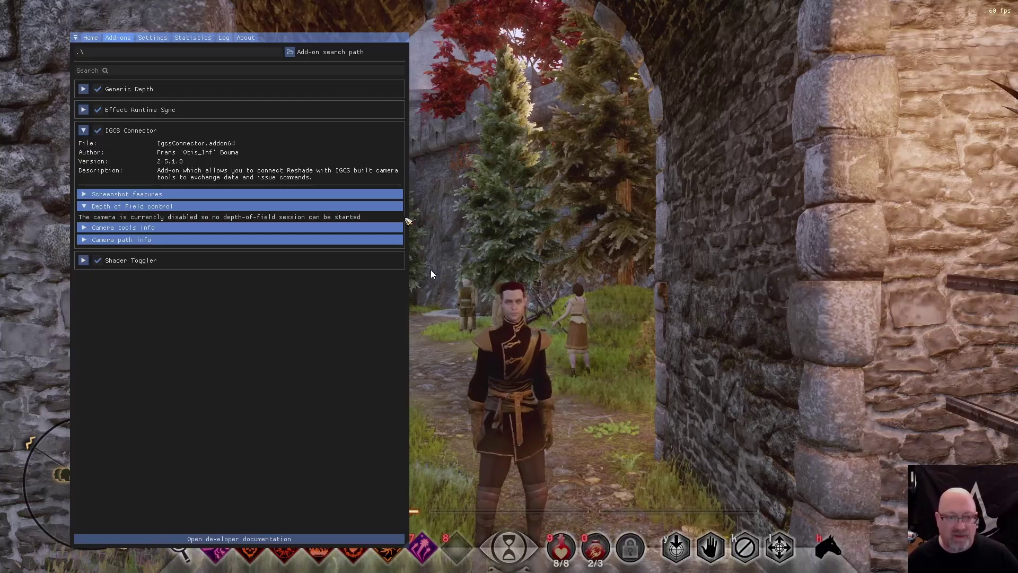
key(Home)
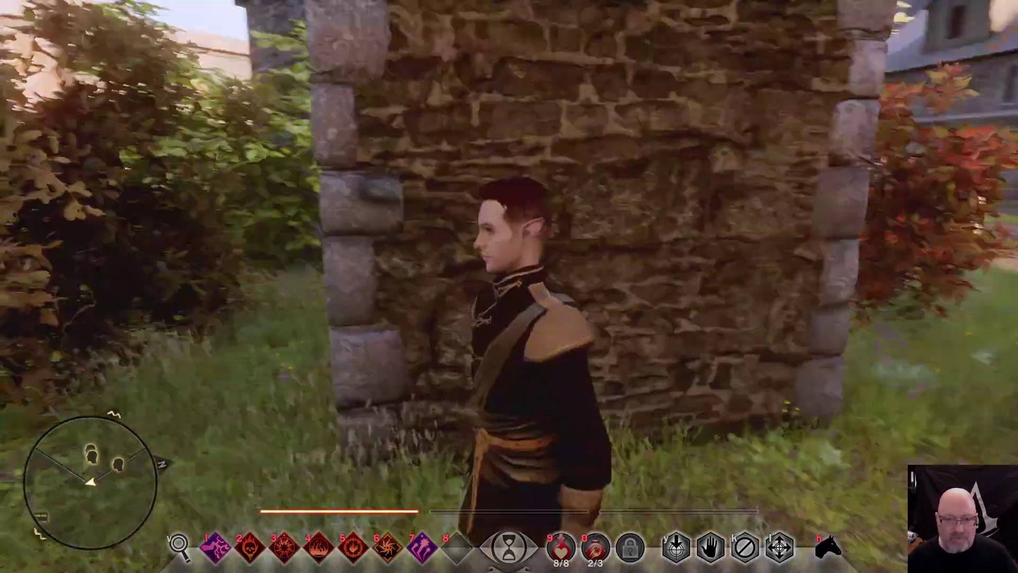
key(w)
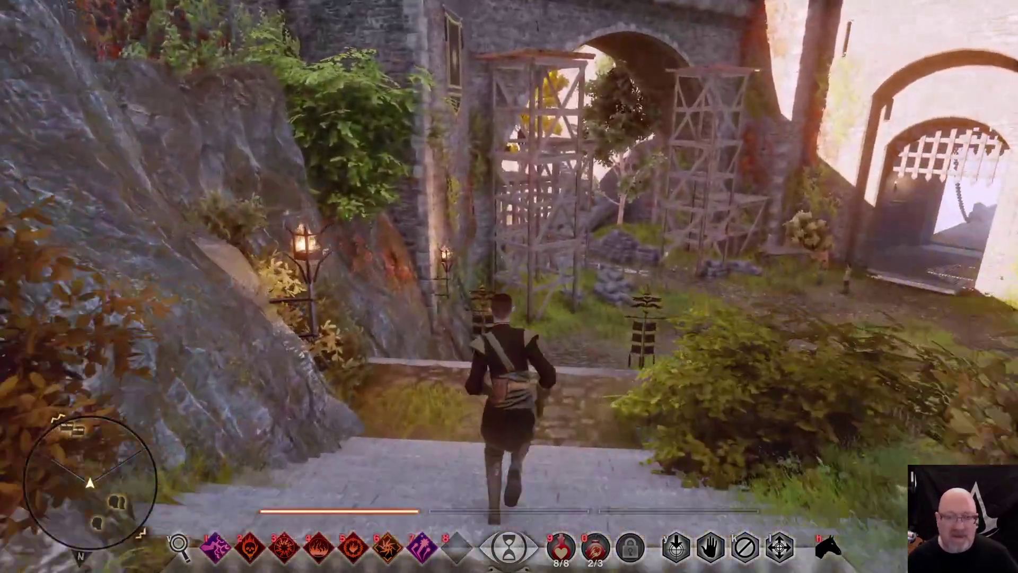
key(w)
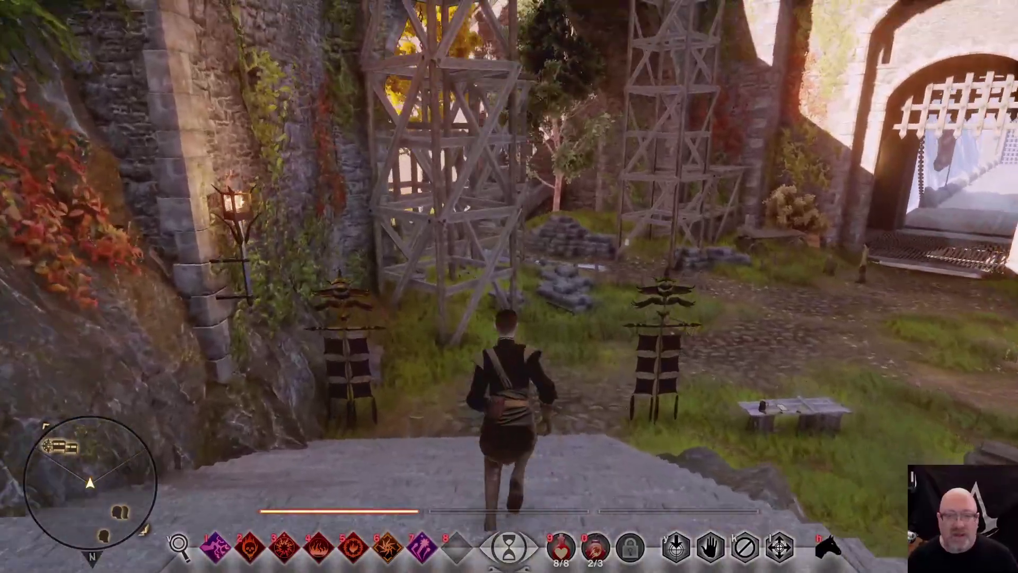
key(w)
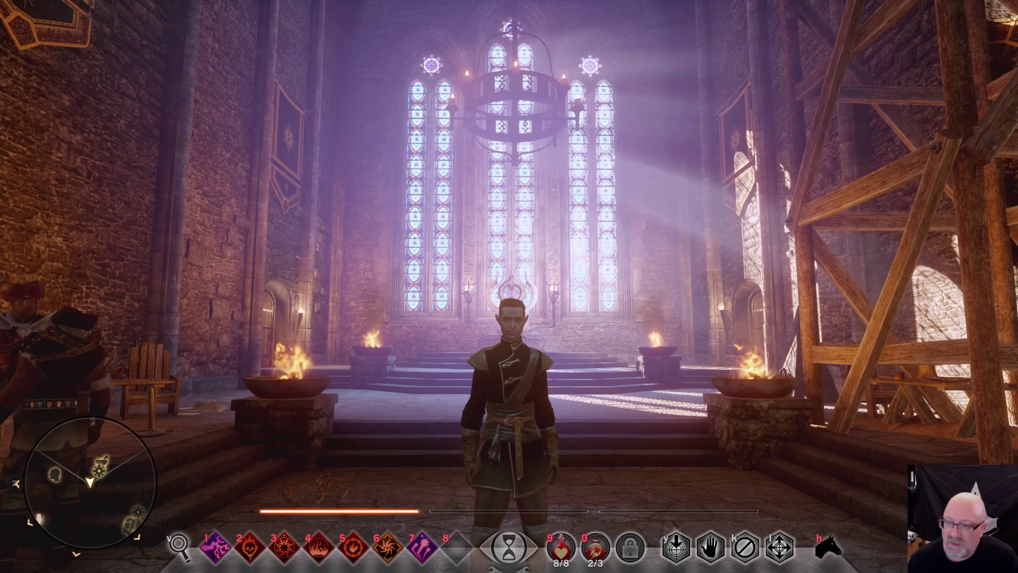
Step: Switch to the Dragon Age: Inquisition tools window and show the 16:9 (Monitor aspect ratio) hotsampling resolutions
key(alt+Tab)
drag(679, 95, 680, 96)
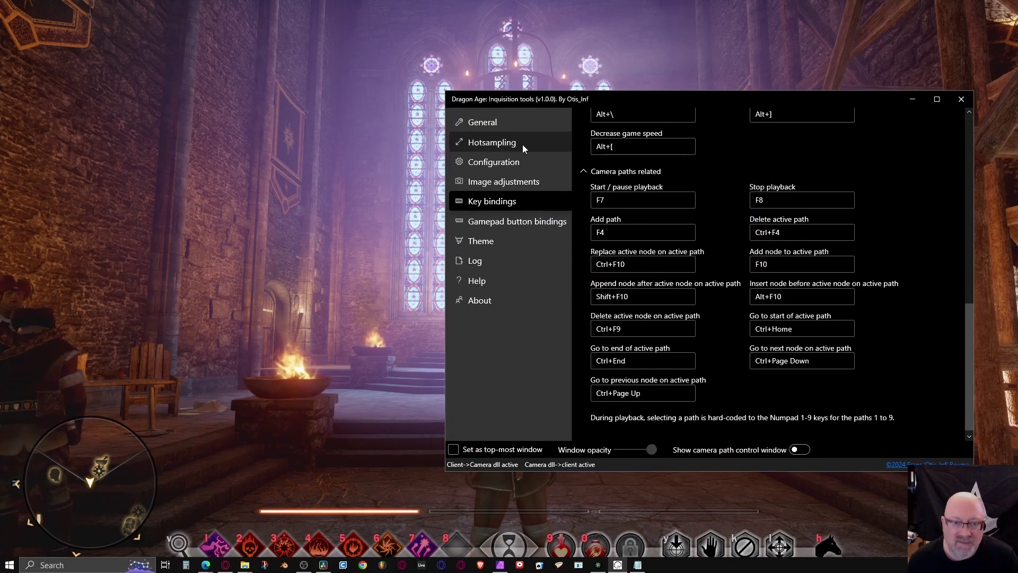
click(497, 146)
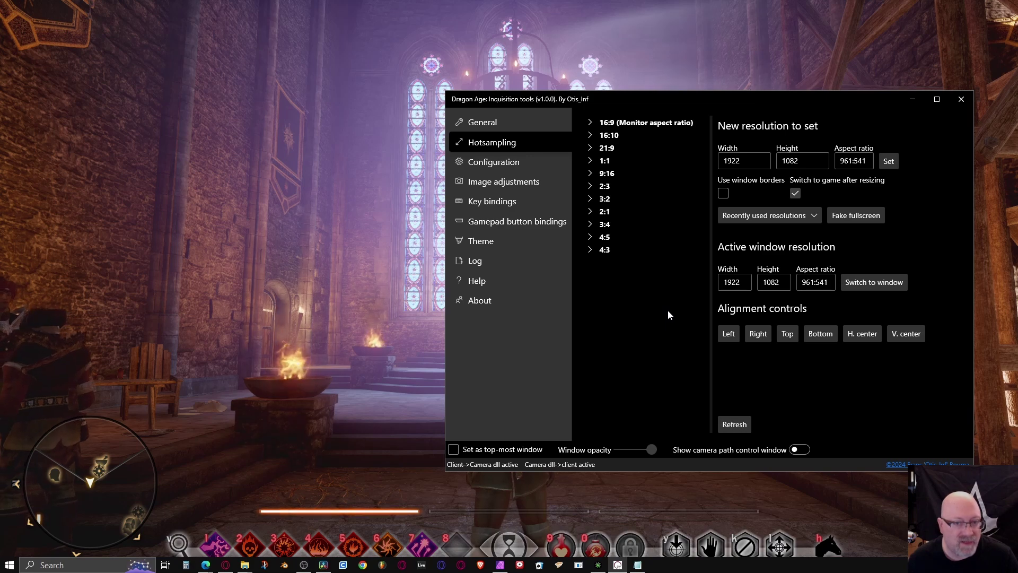
click(591, 123)
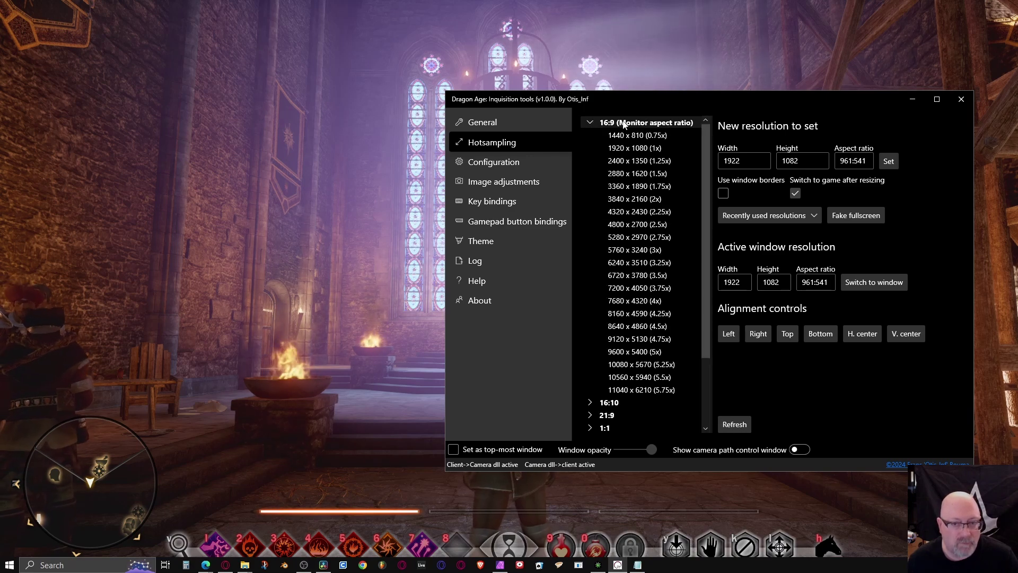
Step: Choose 1920 x 1080 (1x) as the new hotsampling resolution and move the tools window clear of the character
drag(655, 104, 688, 152)
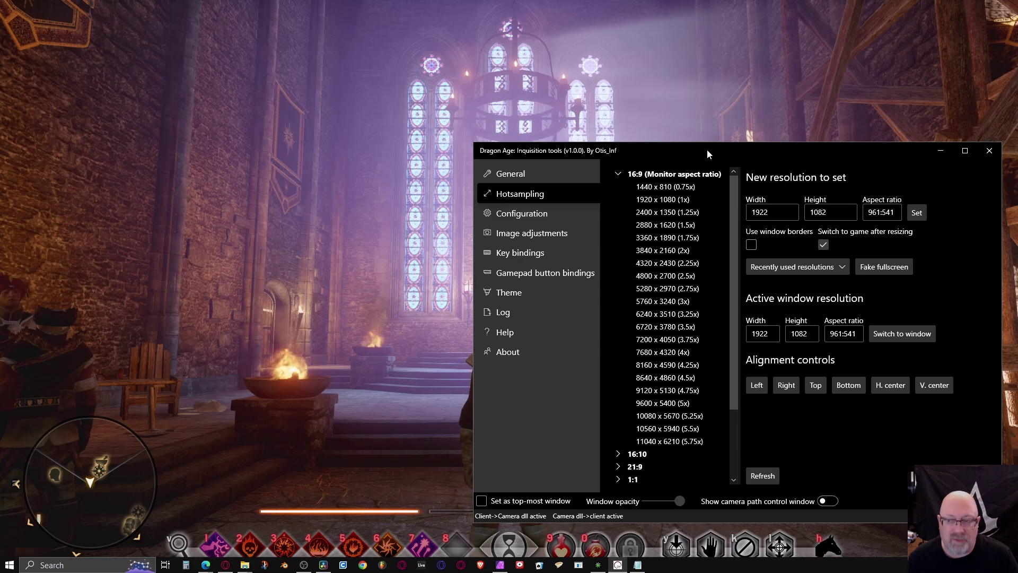
drag(707, 151, 785, 141)
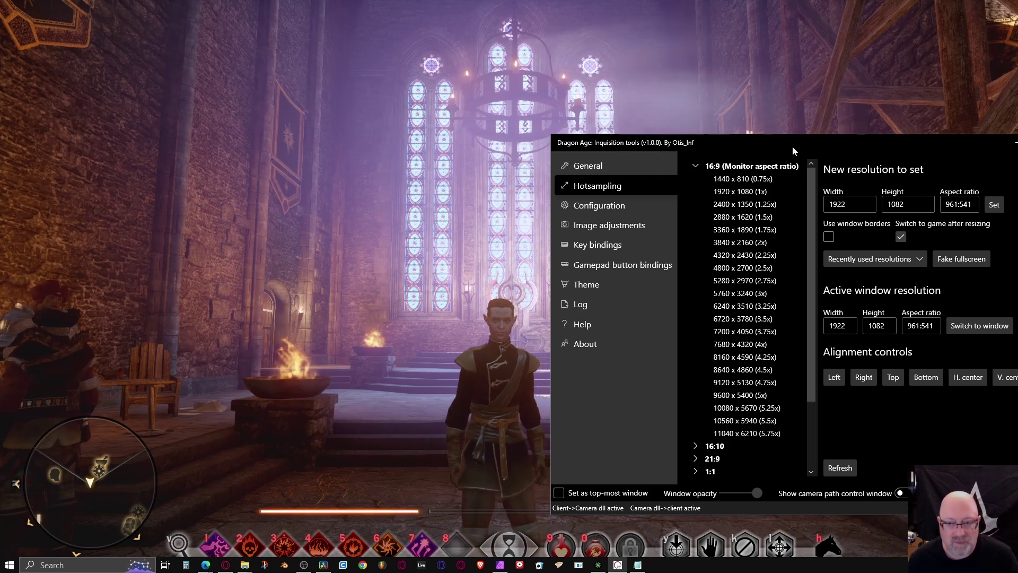
click(759, 191)
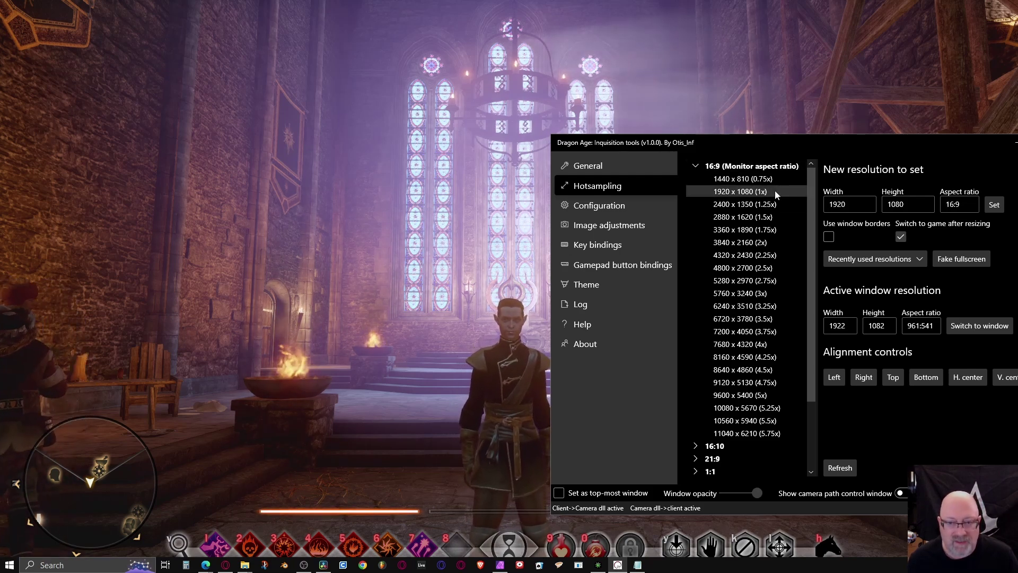
drag(815, 146, 269, 16)
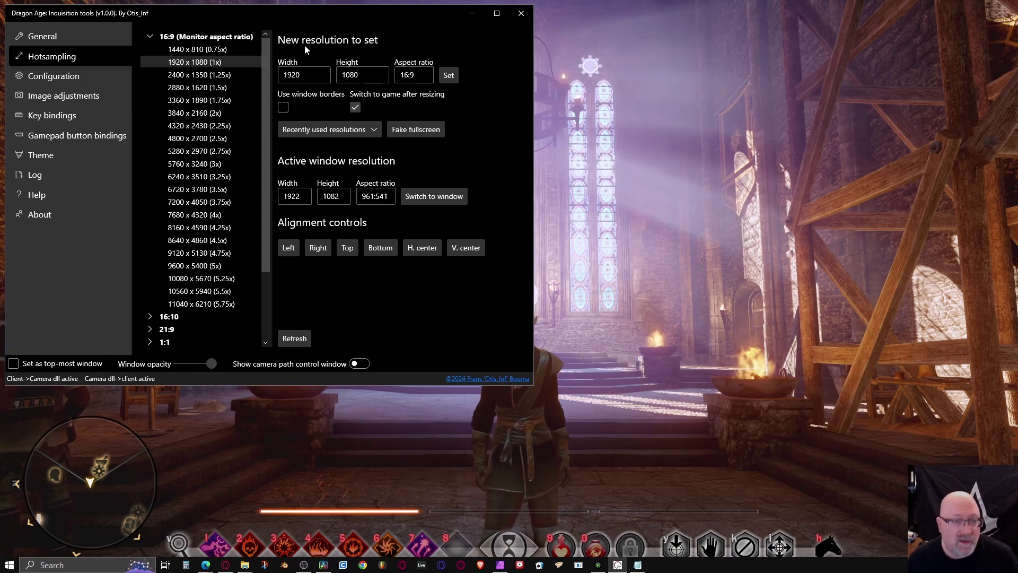
drag(380, 16, 287, 54)
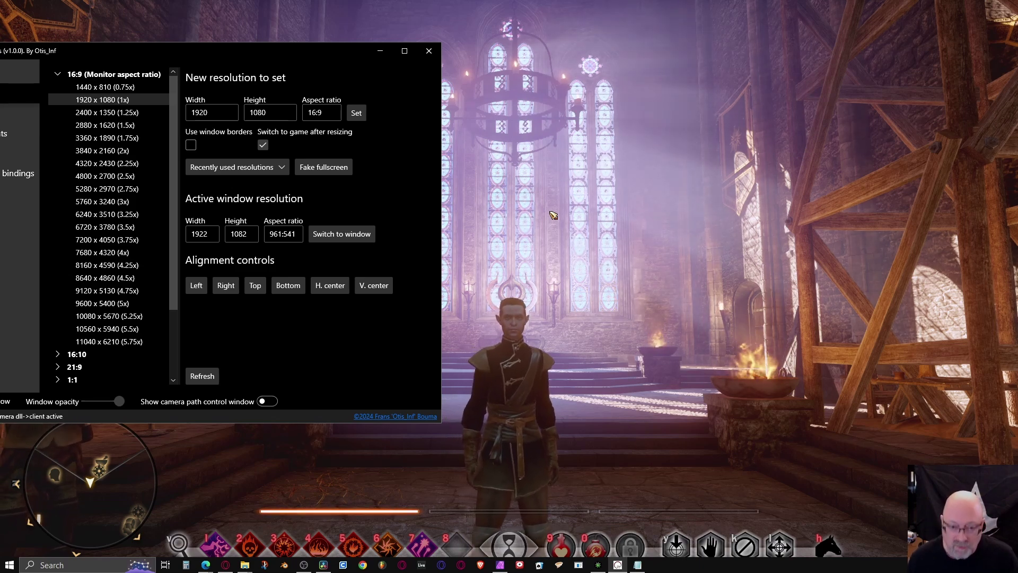
Step: Switch back to the game, pausing it with the HUD hidden, and enable the free camera
click(552, 214)
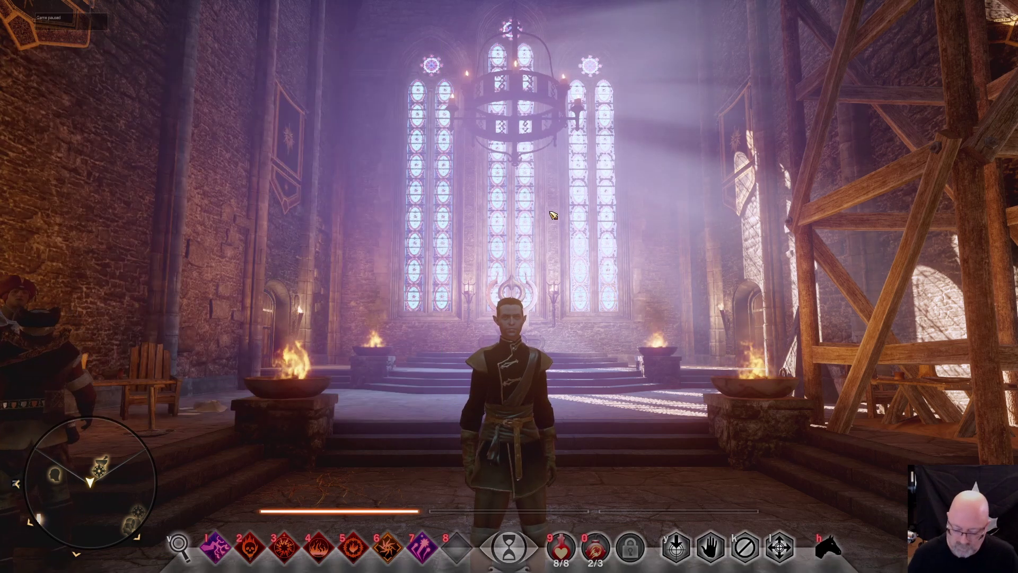
key(Delete)
key(Insert)
Step: Reposition the free camera to frame the character full-length and centred in front of the hall's stained-glass windows
key(KP_8)
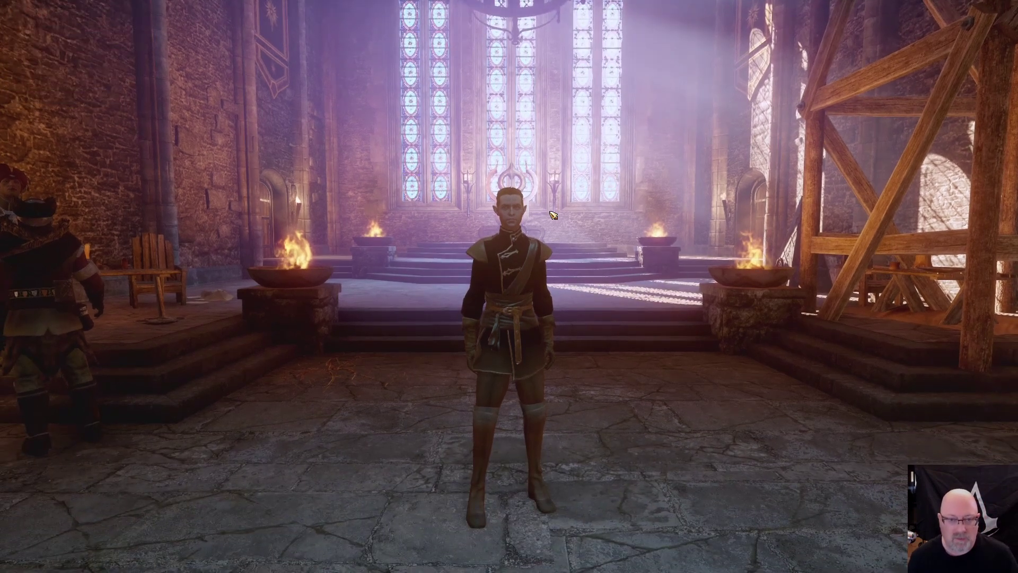
key(KP_2)
key(KP_8)
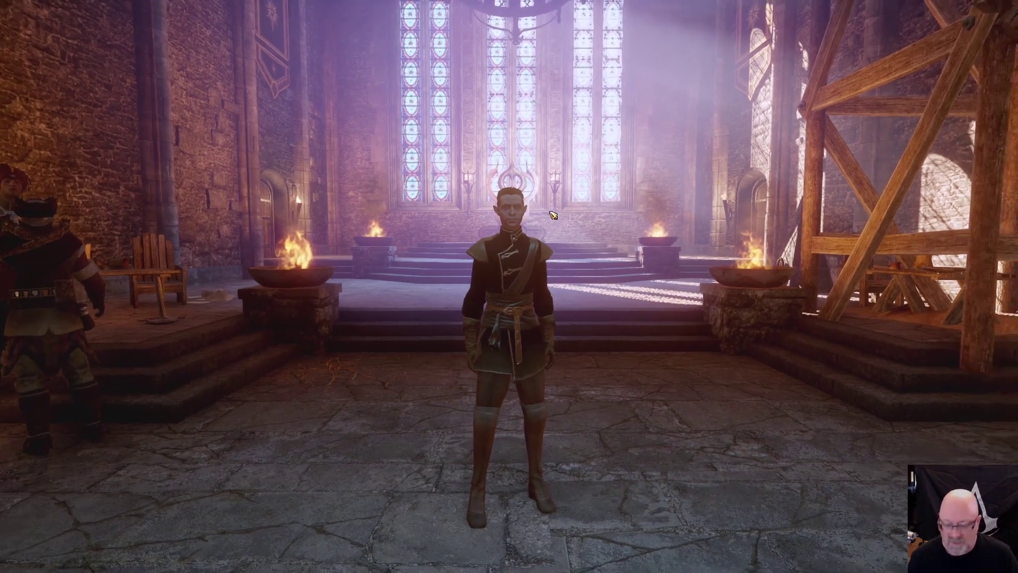
key(KP_4)
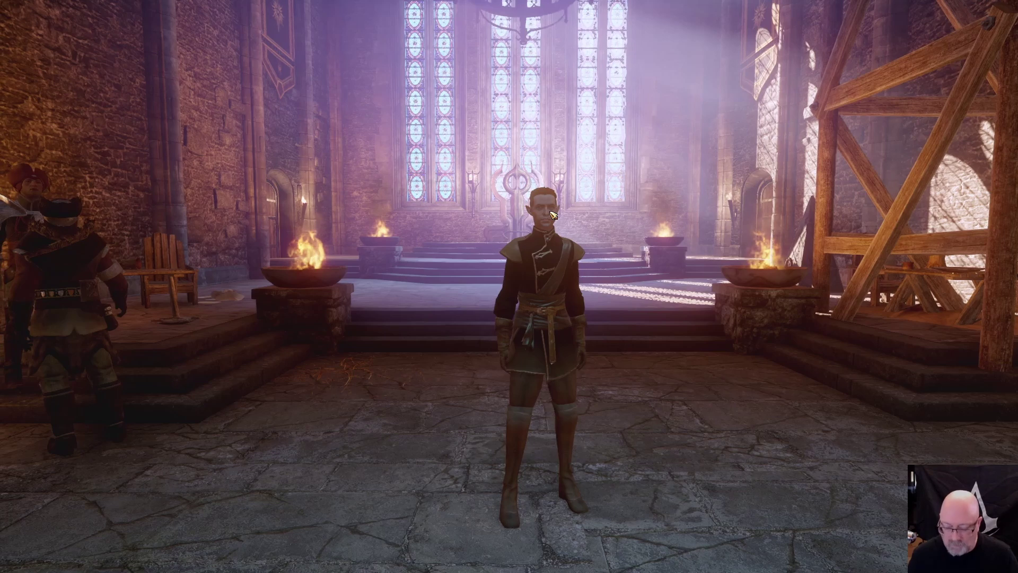
key(KP_6)
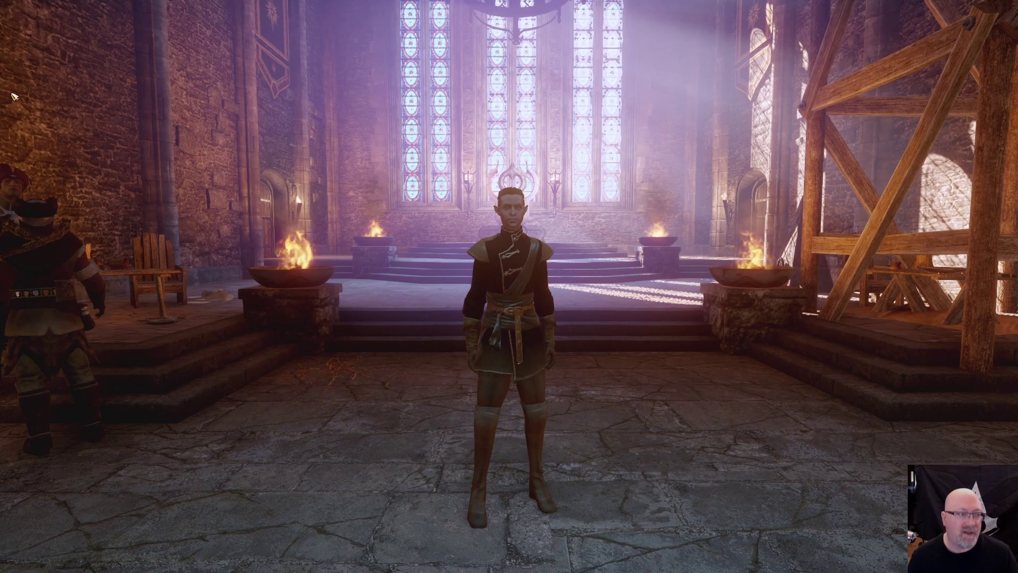
Step: Switch to the Dragon Age: Inquisition tools window and choose 5760 x 3240 (3x) as the new hotsampling resolution
key(alt+Tab)
drag(245, 51, 374, 53)
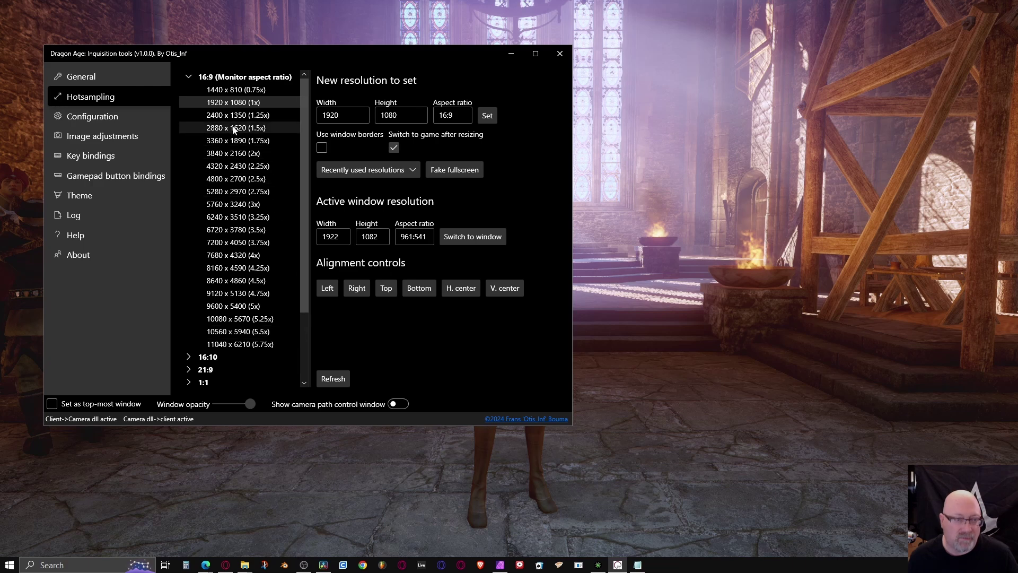
click(230, 206)
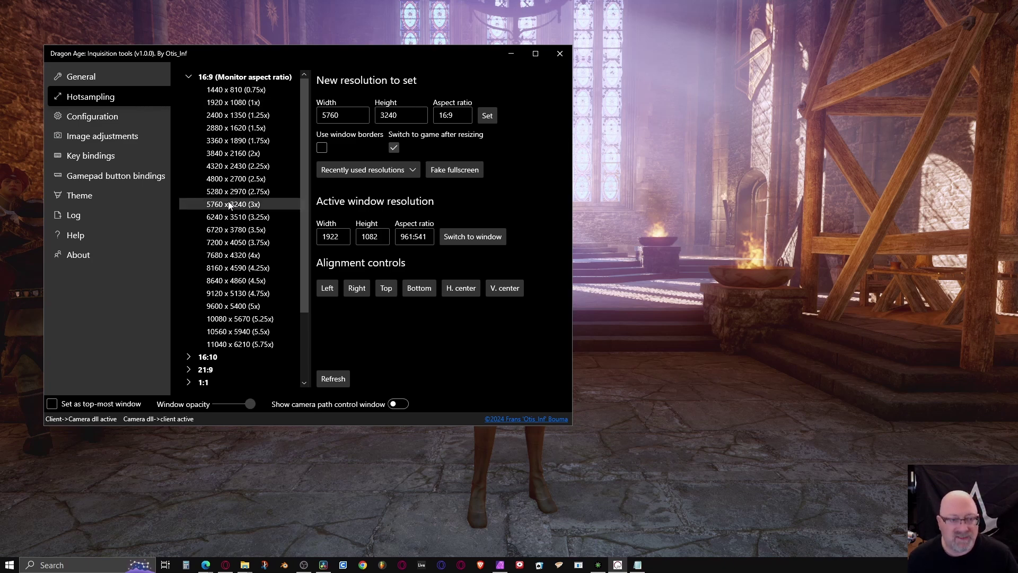
Step: Look over the available hotsampling aspect ratios and the resolutions offered under 1:1
click(189, 77)
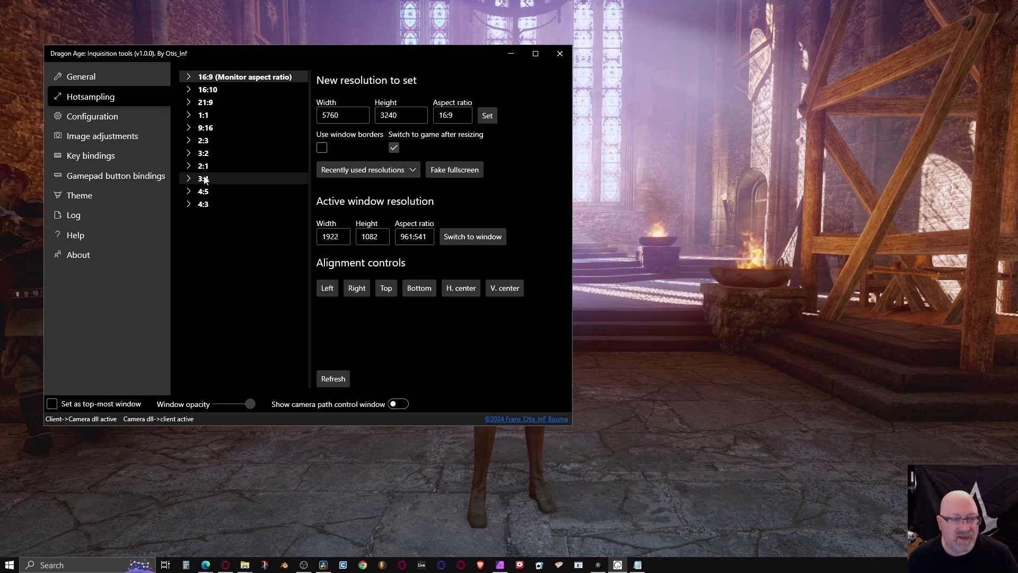
click(189, 116)
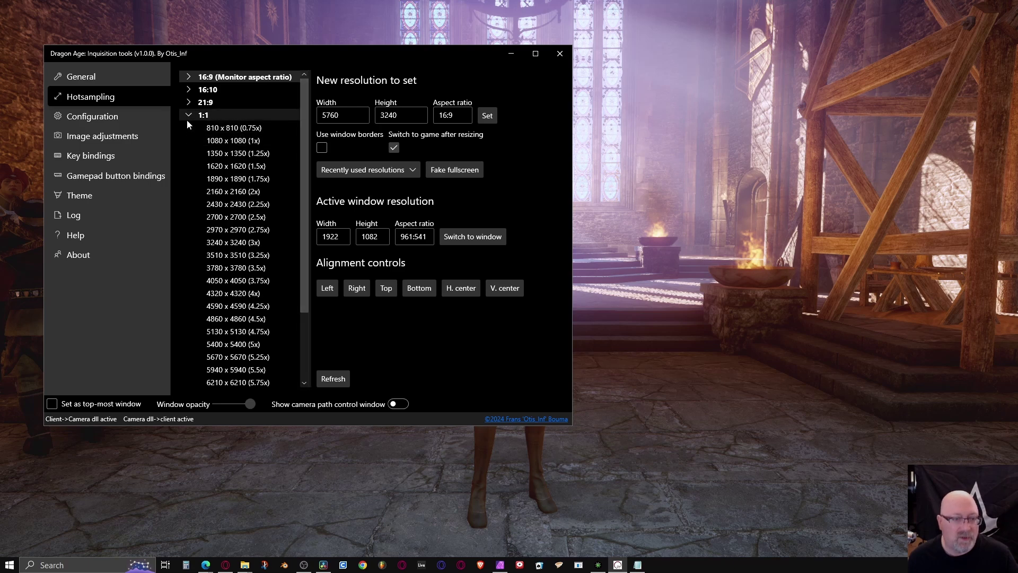
click(187, 119)
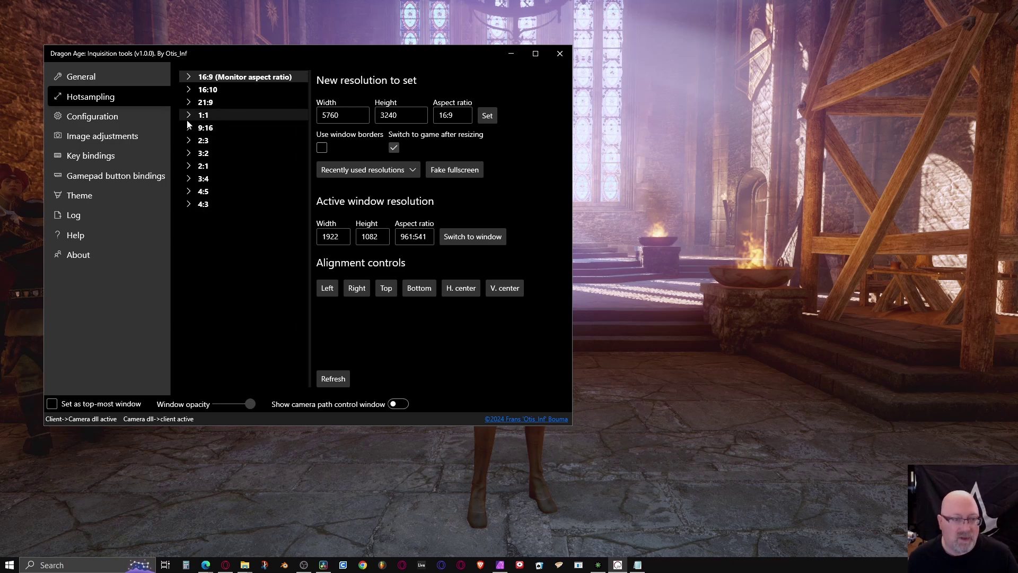
Step: Return to the 16:9 (Monitor aspect ratio) resolutions and apply 5760 x 3240 (3x) to the game window
click(189, 78)
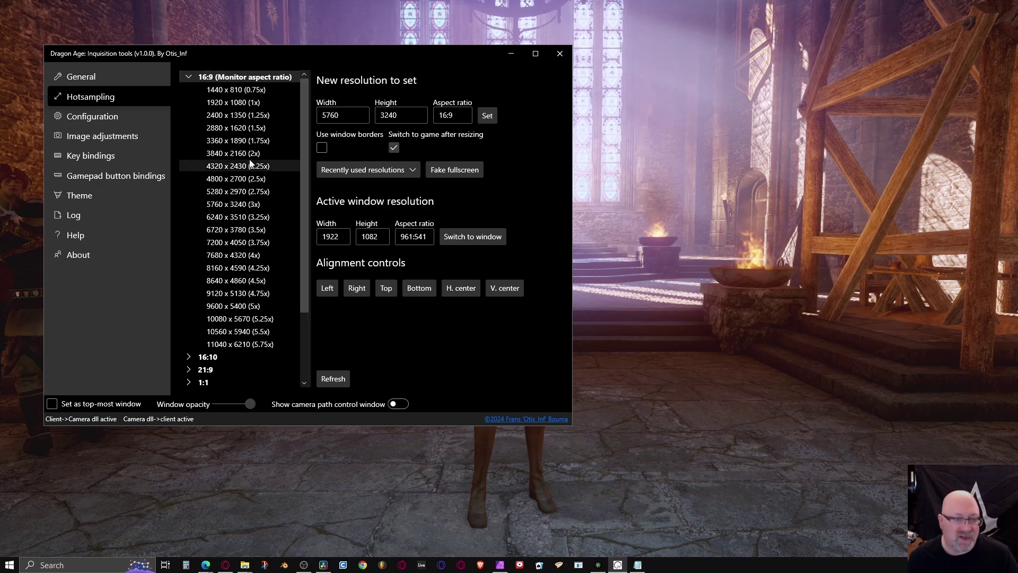
click(241, 206)
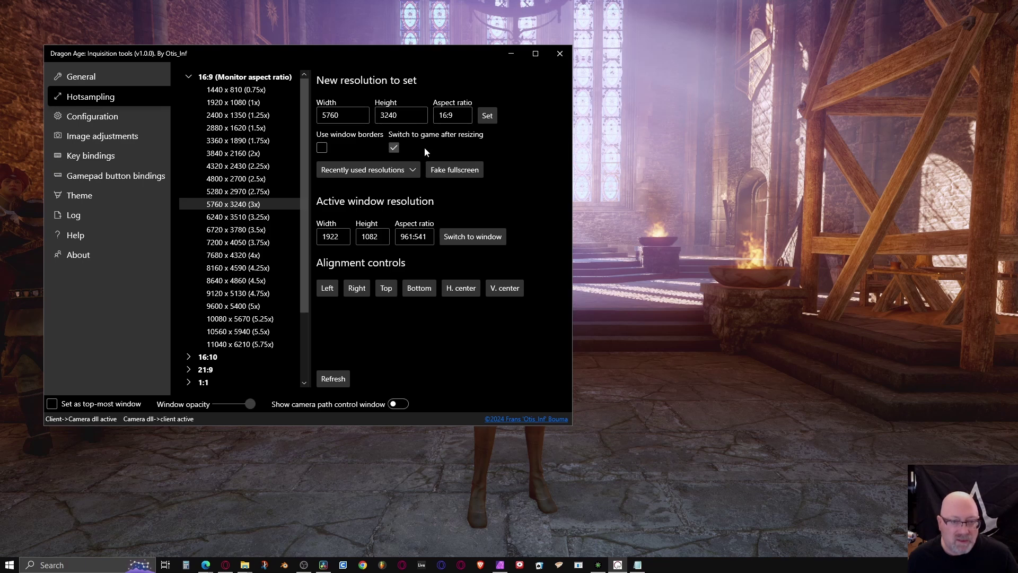
click(488, 121)
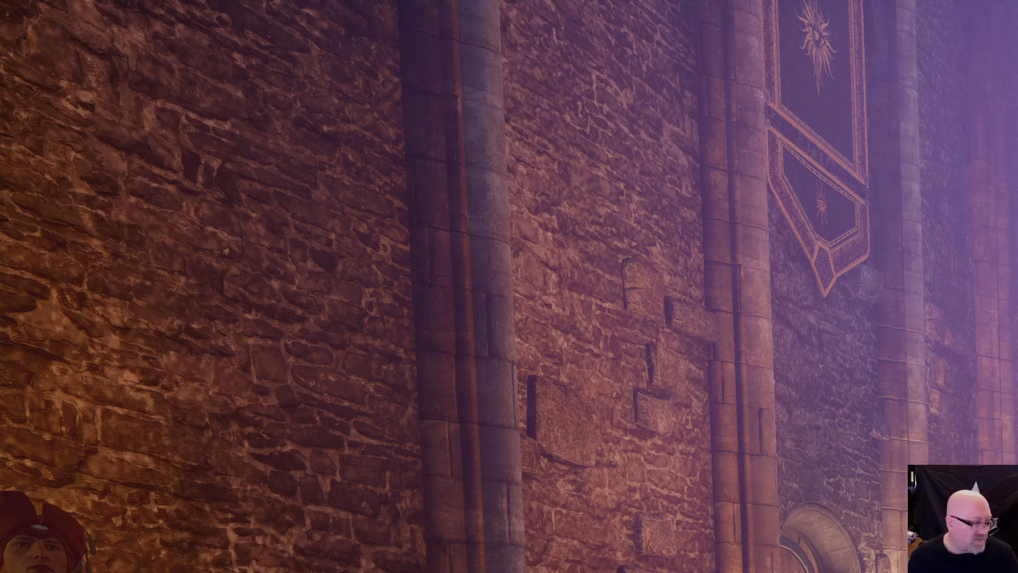
Step: Switch back to the tools window and centre the enlarged game window horizontally and vertically
key(alt+Tab)
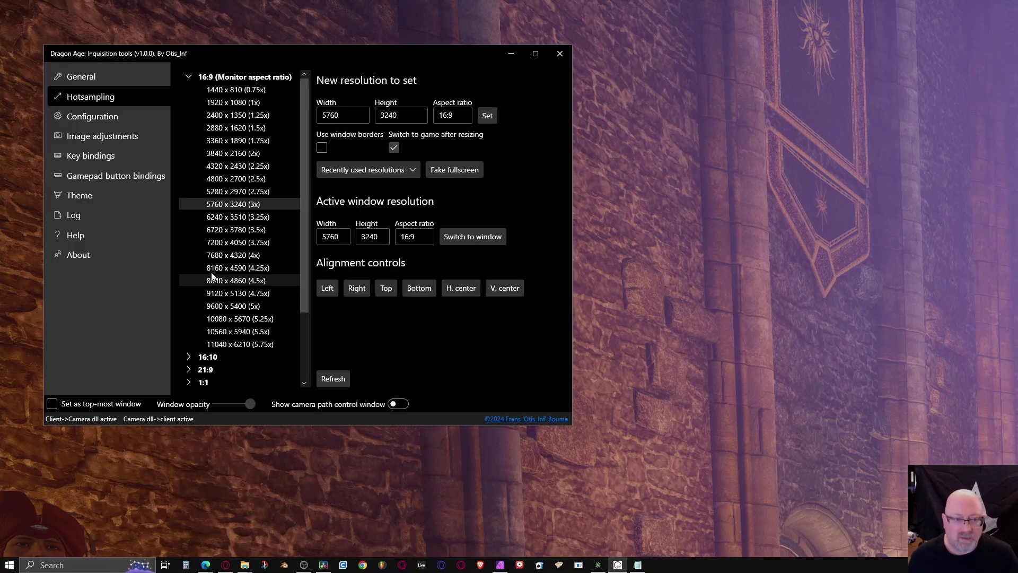
click(458, 290)
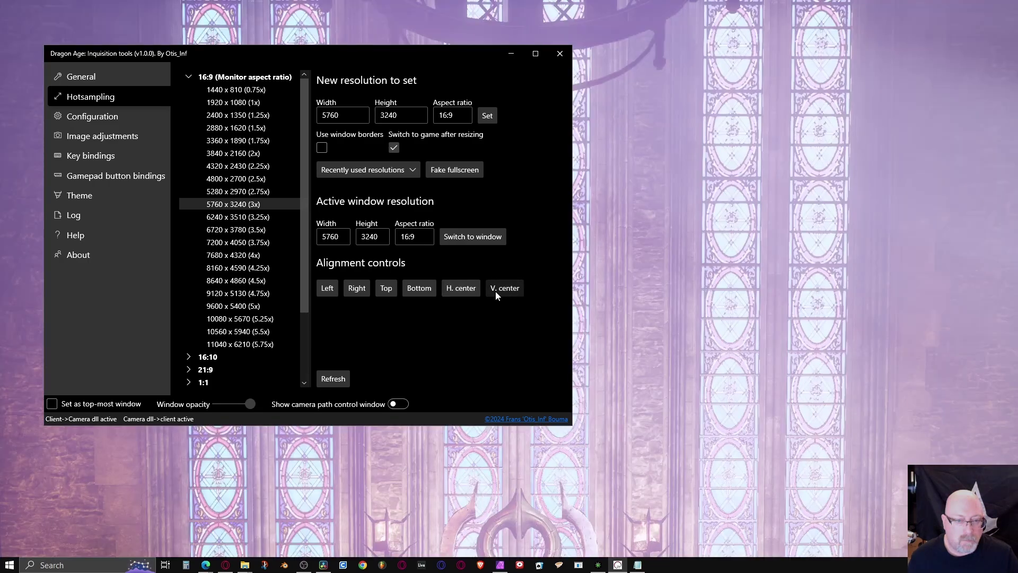
click(498, 292)
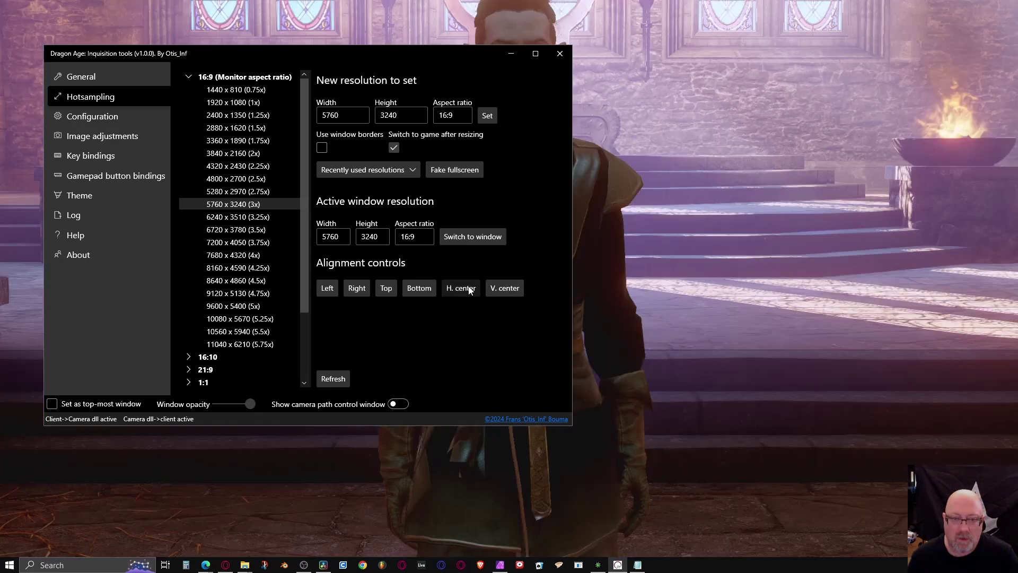
Step: Try the Left and Right alignments on the game window, and centre it again horizontally and vertically
click(331, 286)
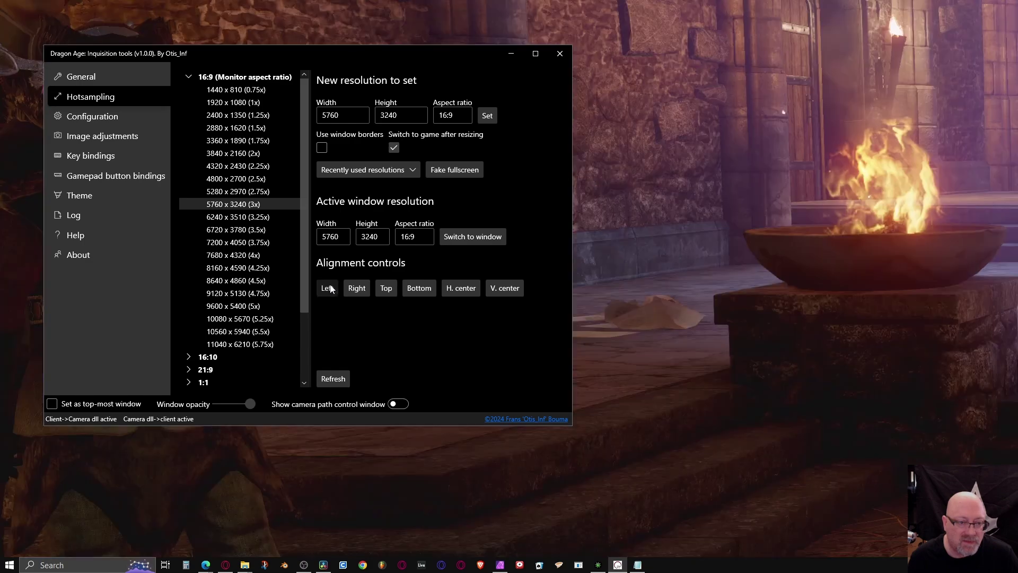
click(366, 289)
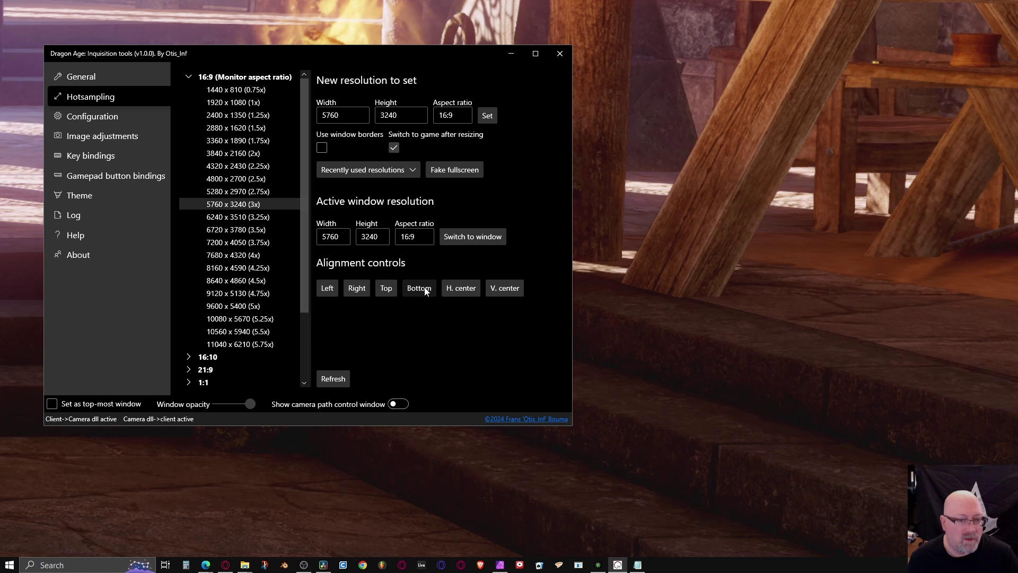
click(469, 290)
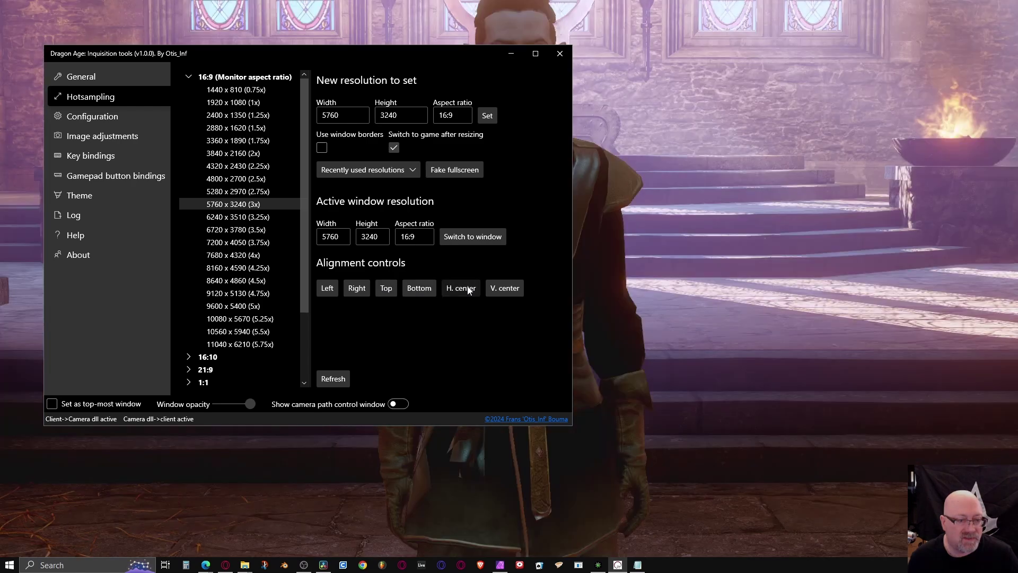
click(503, 288)
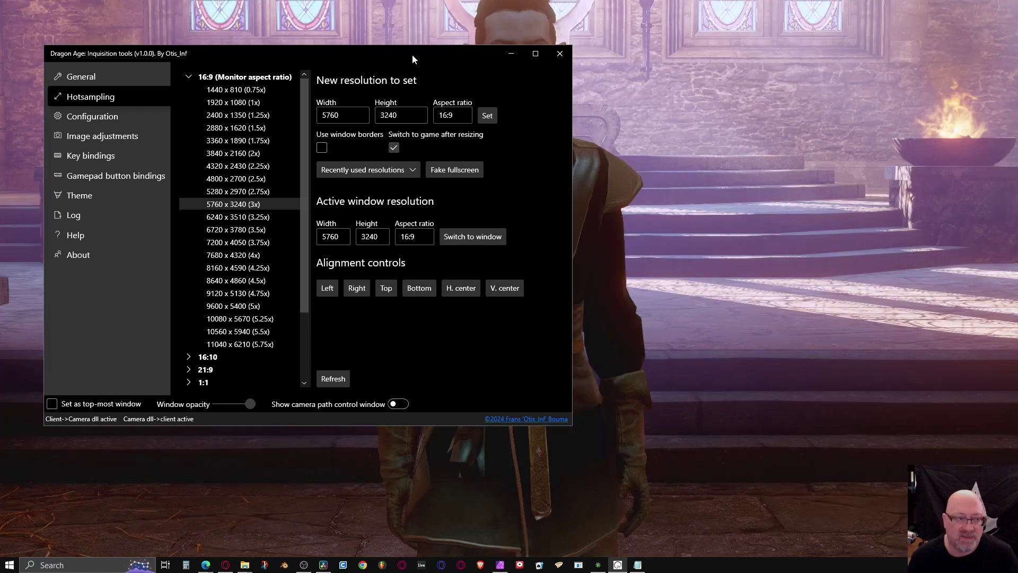
Step: Move the tools window clear of the character's face and switch back to the hotsampled game
drag(413, 54, 636, 105)
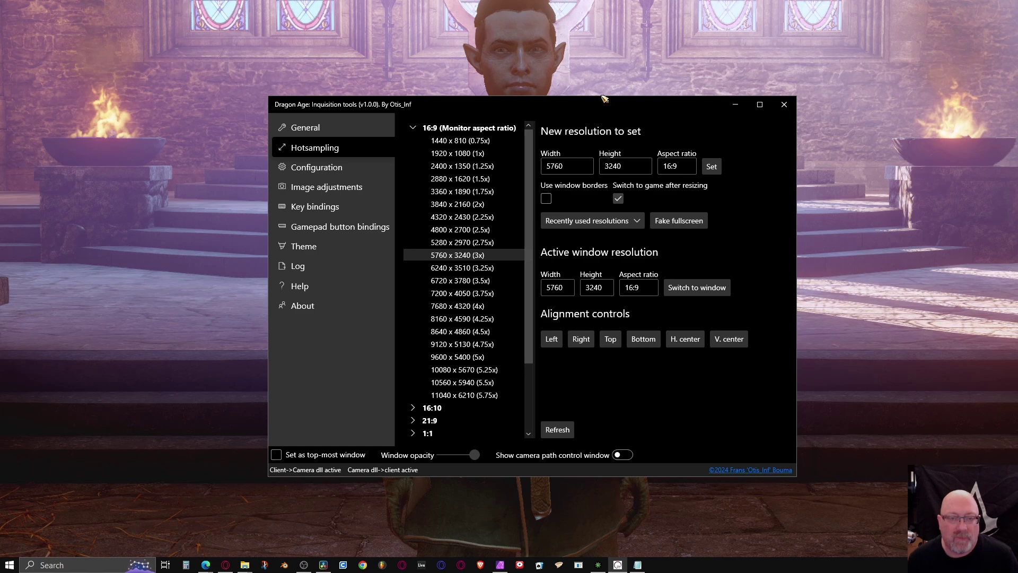
drag(591, 105, 281, 131)
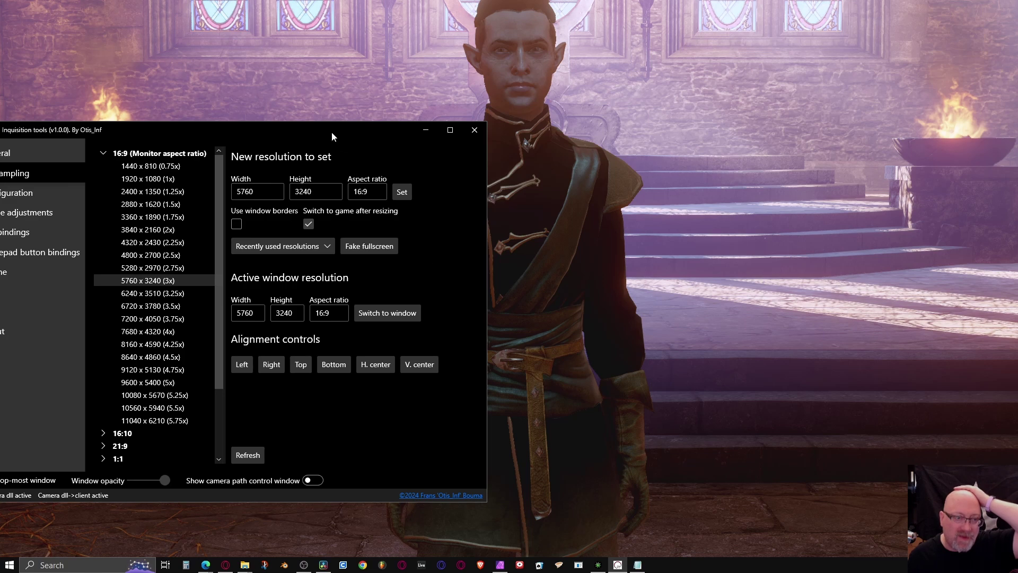
key(alt+Tab)
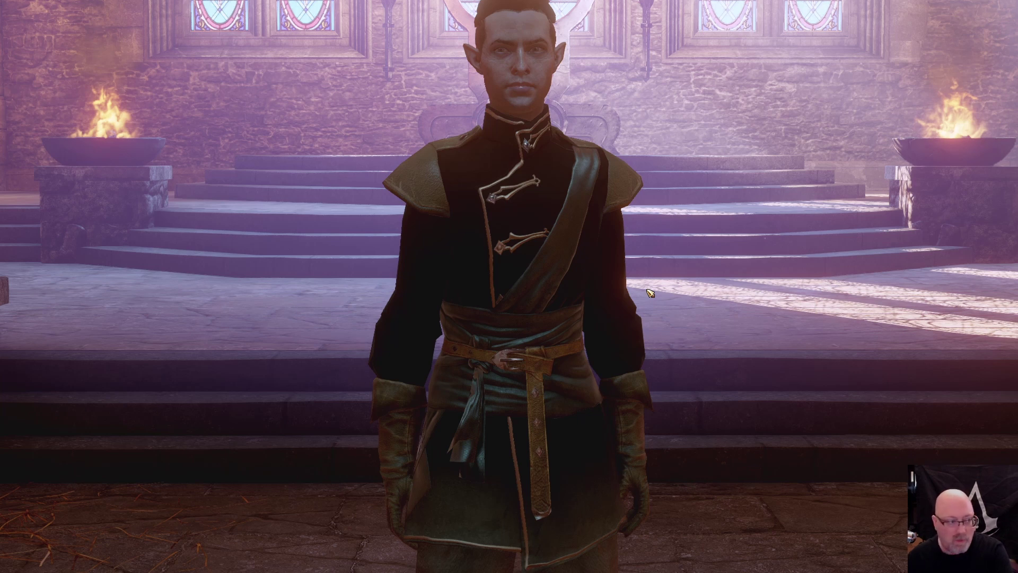
Step: Show the ReShade overlay's IGCS Connector Depth of Field control at normal size and on the hotsampled game, moving the overlay aside
click(669, 372)
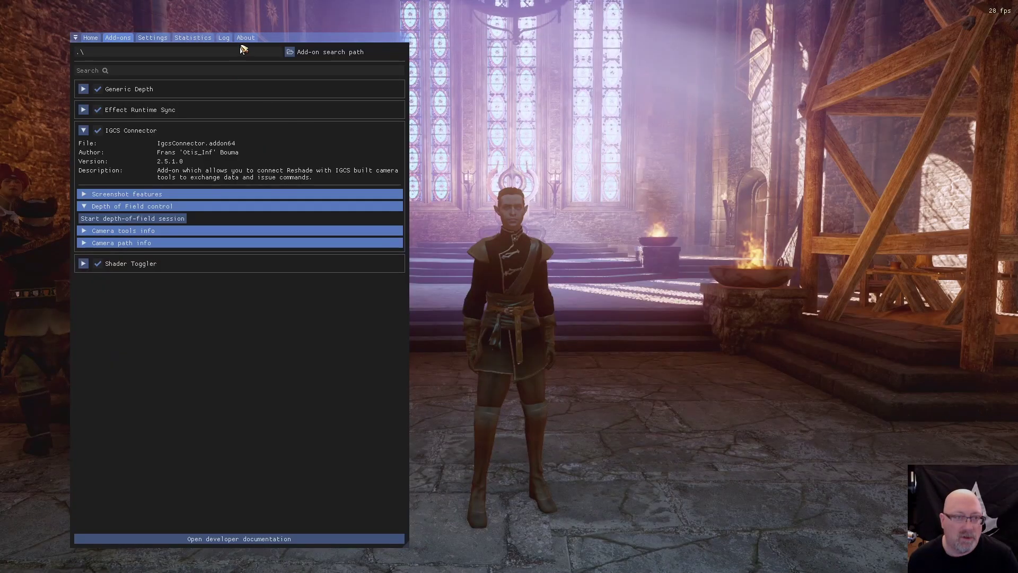
drag(291, 46, 280, 46)
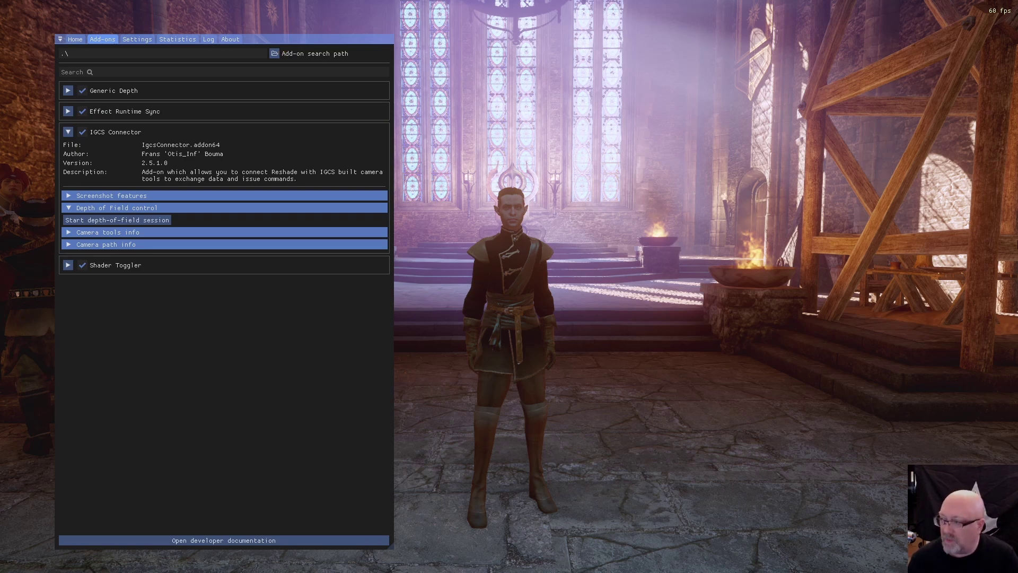
click(117, 220)
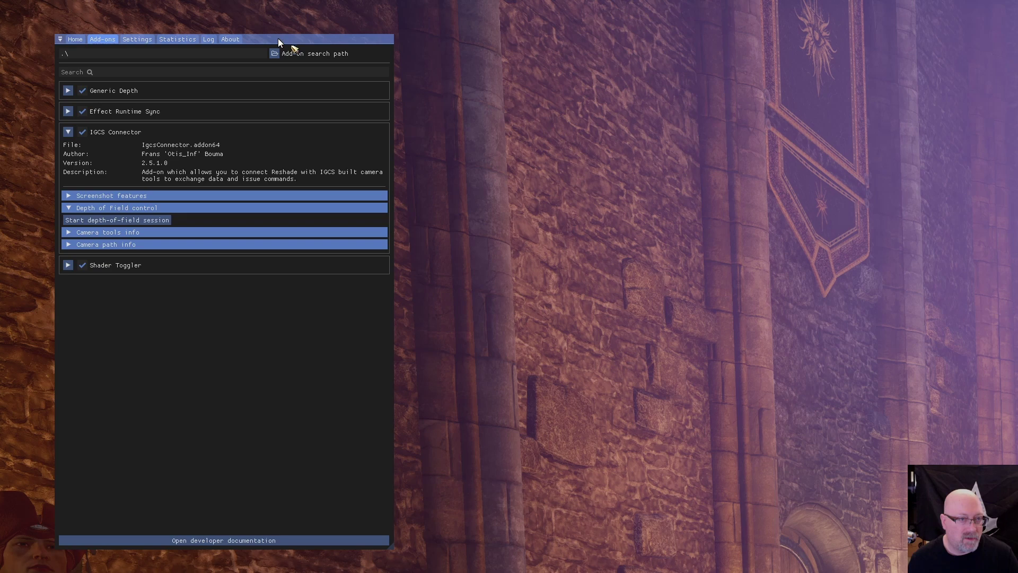
drag(279, 39, 240, 49)
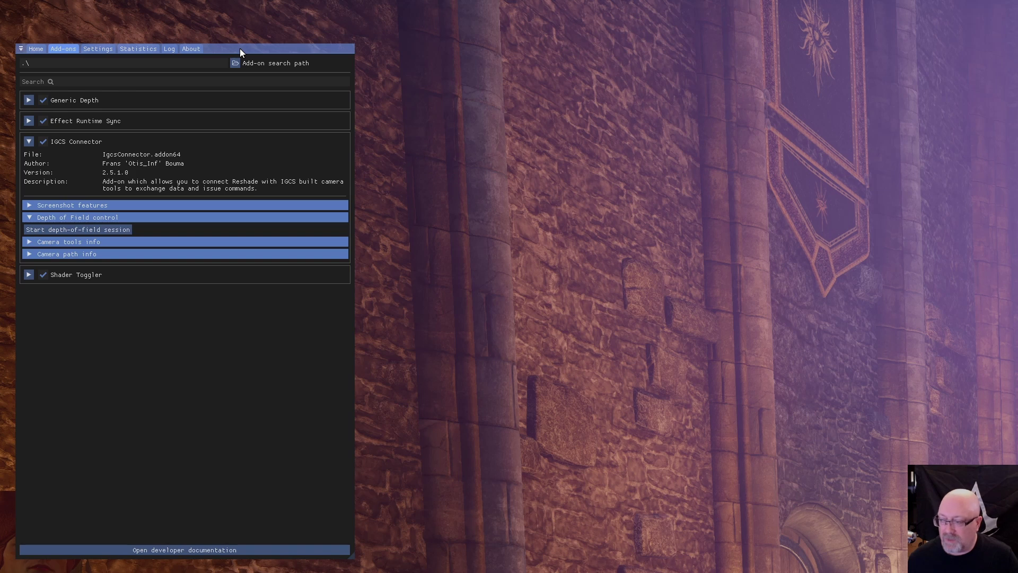